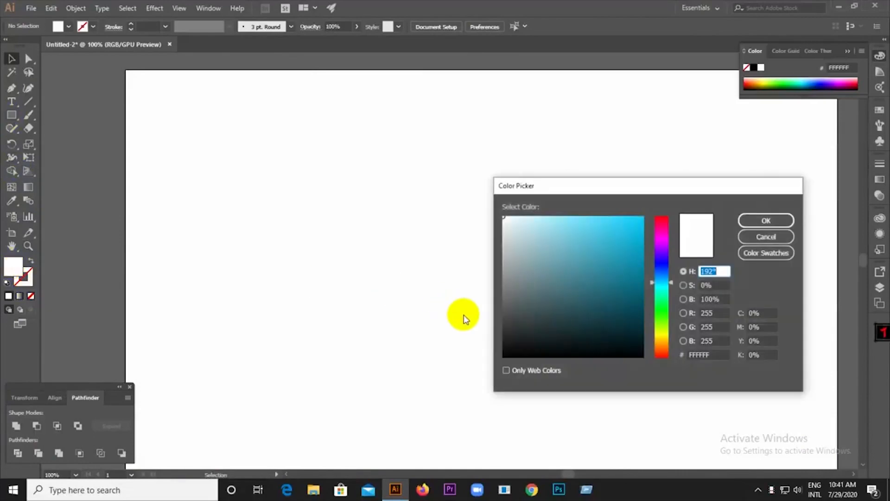
- Set the fill to dark teal 044251 and draw a narrow vertical rectangle of about 23 by 138 px on the artboard
{"action": "left_click_drag", "start_coordinate": [638, 300], "coordinate": [636, 312]}
{"action": "left_click", "coordinate": [762, 221]}
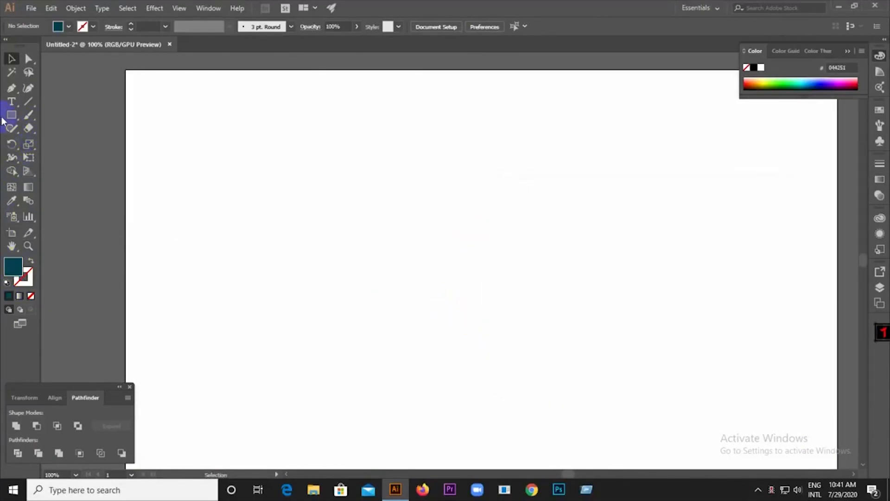
{"action": "left_click_drag", "start_coordinate": [351, 211], "coordinate": [363, 286]}
{"action": "key", "text": "v"}
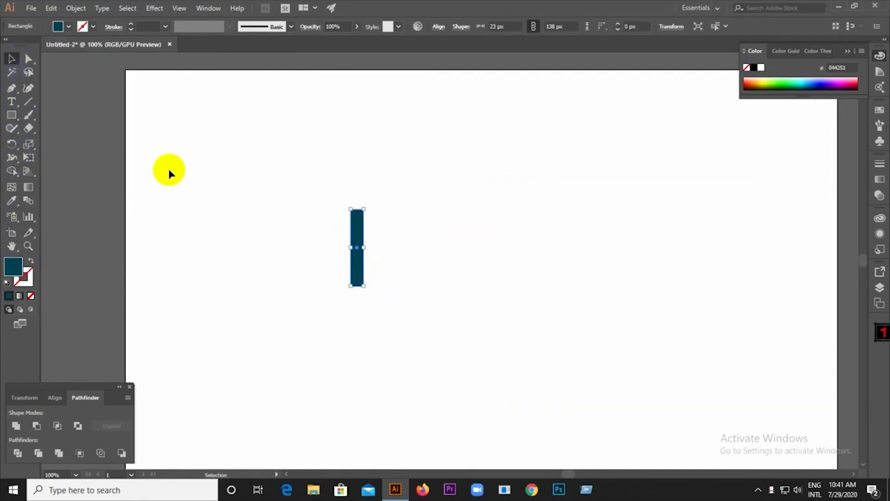
- Duplicate the vertical bar twice, placing one copy to its right and one turned horizontal to its upper left
{"action": "left_click", "coordinate": [169, 173]}
{"action": "scroll", "coordinate": [358, 249], "scroll_direction": "up", "scroll_amount": 1}
{"action": "mouse_move", "coordinate": [361, 248]}
{"action": "left_mouse_down"}
{"action": "mouse_move", "coordinate": [425, 223]}
{"action": "mouse_move", "coordinate": [424, 304]}
{"action": "mouse_move", "coordinate": [425, 275]}
{"action": "mouse_move", "coordinate": [368, 252]}
{"action": "left_mouse_up"}
{"action": "left_click", "coordinate": [489, 258]}
{"action": "left_click_drag", "start_coordinate": [381, 212], "coordinate": [205, 178]}
{"action": "left_click_drag", "start_coordinate": [302, 159], "coordinate": [479, 397]}
{"action": "left_click", "coordinate": [465, 291]}
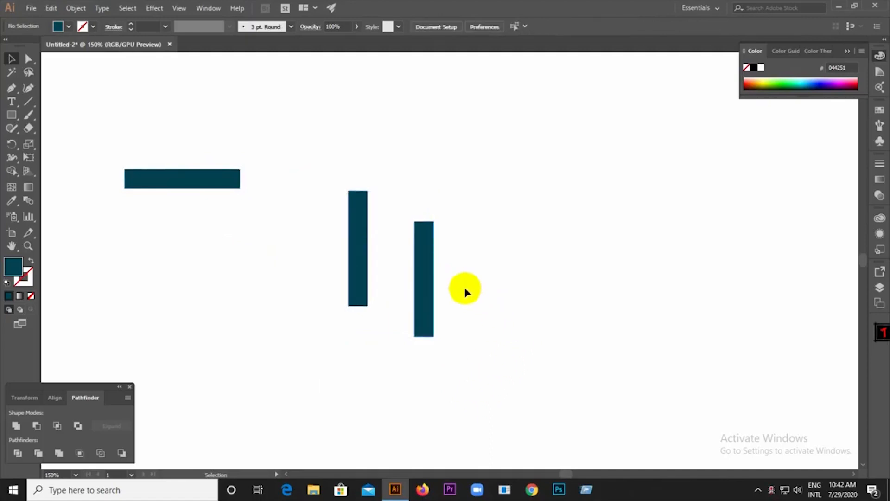
- Shift the right vertical bar slightly upward and group it with the other vertical bar
{"action": "left_click_drag", "start_coordinate": [426, 284], "coordinate": [424, 278]}
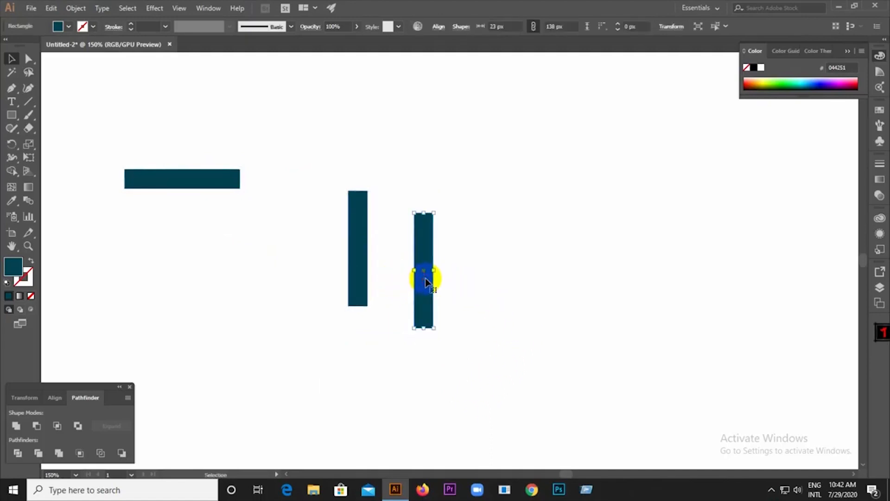
{"action": "left_click", "coordinate": [352, 262], "text": "shift"}
{"action": "right_click", "coordinate": [359, 243]}
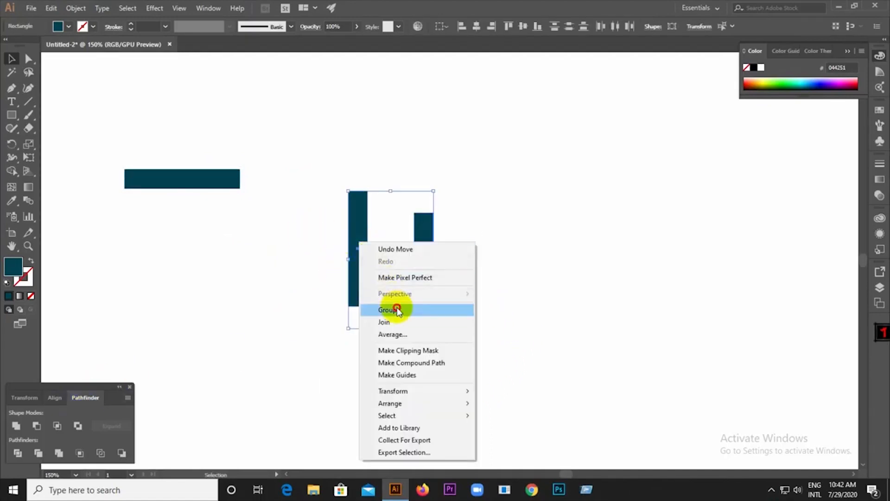
{"action": "left_click", "coordinate": [396, 308]}
- Align the horizontal bar and the vertical bar pair to each other's horizontal and vertical centres
{"action": "left_click", "coordinate": [199, 176], "text": "shift"}
{"action": "left_click", "coordinate": [51, 398]}
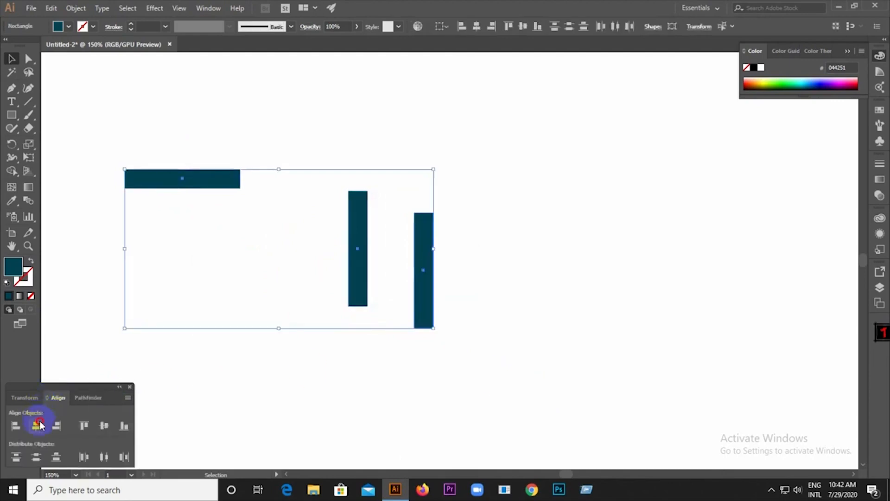
{"action": "left_click", "coordinate": [35, 426]}
{"action": "left_click", "coordinate": [104, 426]}
{"action": "left_click", "coordinate": [360, 353]}
{"action": "scroll", "coordinate": [543, 324], "scroll_direction": "down", "scroll_amount": 1}
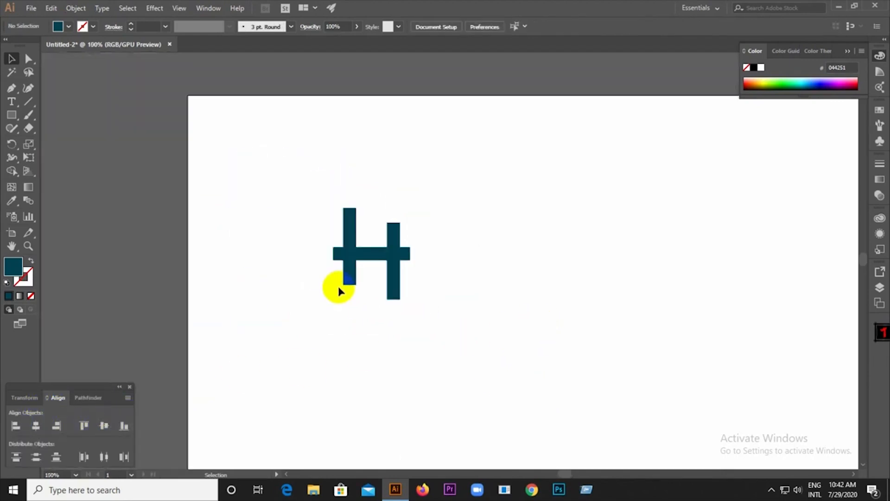
- Divide the three overlapping bars with Pathfinder and ungroup the resulting pieces
{"action": "scroll", "coordinate": [401, 253], "scroll_direction": "up", "scroll_amount": 1}
{"action": "left_click_drag", "start_coordinate": [270, 196], "coordinate": [482, 340]}
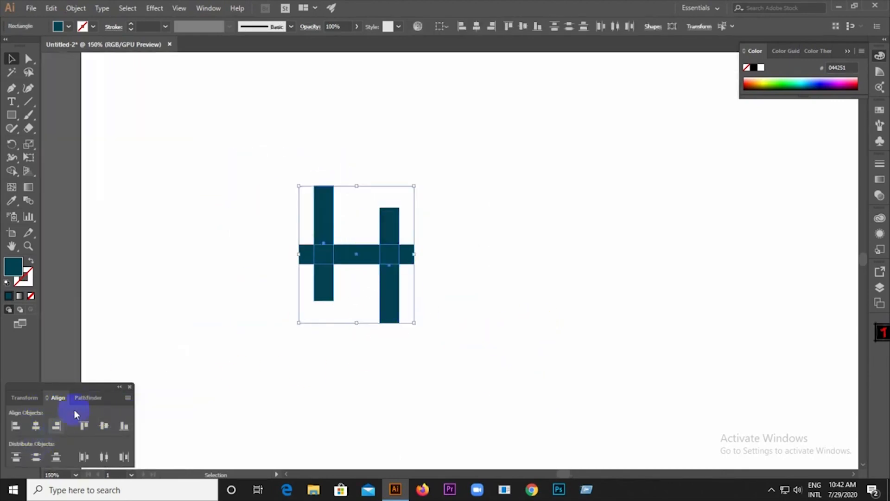
{"action": "left_click", "coordinate": [86, 397]}
{"action": "left_click", "coordinate": [18, 452]}
{"action": "right_click", "coordinate": [352, 283]}
{"action": "left_click", "coordinate": [372, 343]}
{"action": "left_click", "coordinate": [491, 334]}
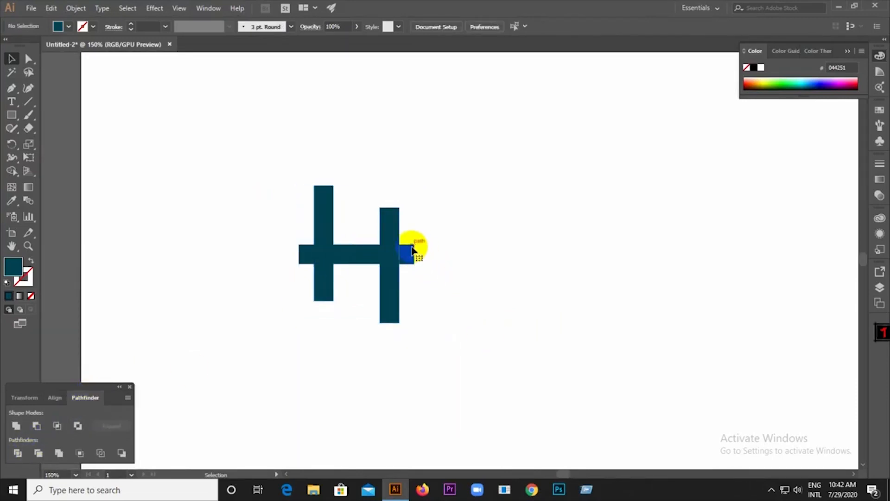
- Delete the crossbar ends sticking out beyond the vertical bars and unite the remaining pieces into one H shape
{"action": "left_click", "coordinate": [409, 253]}
{"action": "key", "text": "Delete"}
{"action": "left_click_drag", "start_coordinate": [282, 174], "coordinate": [456, 370]}
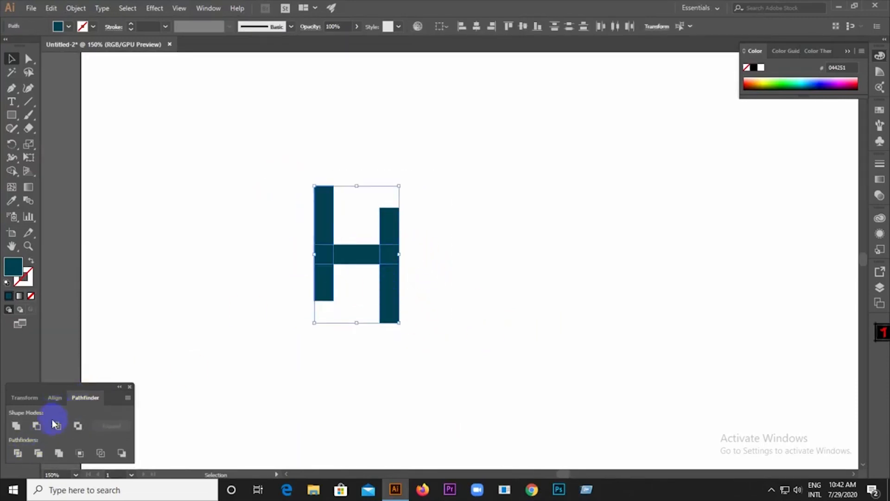
{"action": "left_click", "coordinate": [16, 425]}
{"action": "left_click", "coordinate": [118, 324]}
- Draw a rounded square of about 155 px with a 12 px corner radius beside the H
{"action": "left_click", "coordinate": [10, 116]}
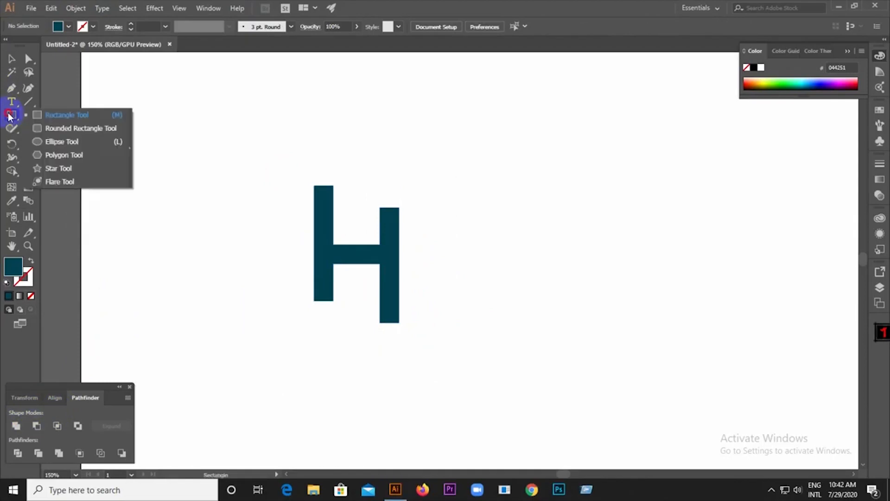
{"action": "left_click", "coordinate": [51, 128]}
{"action": "mouse_move", "coordinate": [200, 218]}
{"action": "left_mouse_down"}
{"action": "mouse_move", "coordinate": [226, 278]}
{"action": "mouse_move", "coordinate": [213, 262]}
{"action": "left_mouse_up"}
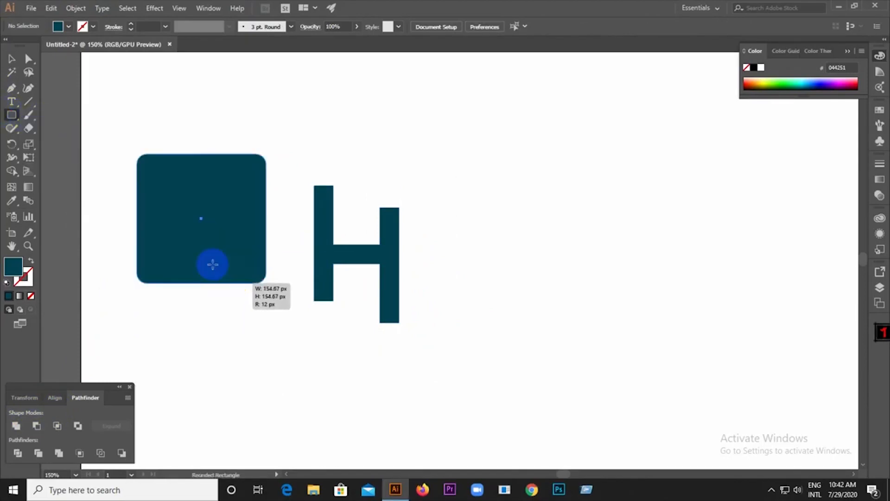
{"action": "left_click", "coordinate": [9, 59]}
- Move the H onto the rounded square and align both shapes by their horizontal and vertical centres
{"action": "left_click_drag", "start_coordinate": [320, 208], "coordinate": [170, 177]}
{"action": "left_click_drag", "start_coordinate": [113, 135], "coordinate": [147, 308]}
{"action": "left_click", "coordinate": [55, 397]}
{"action": "left_click", "coordinate": [36, 426]}
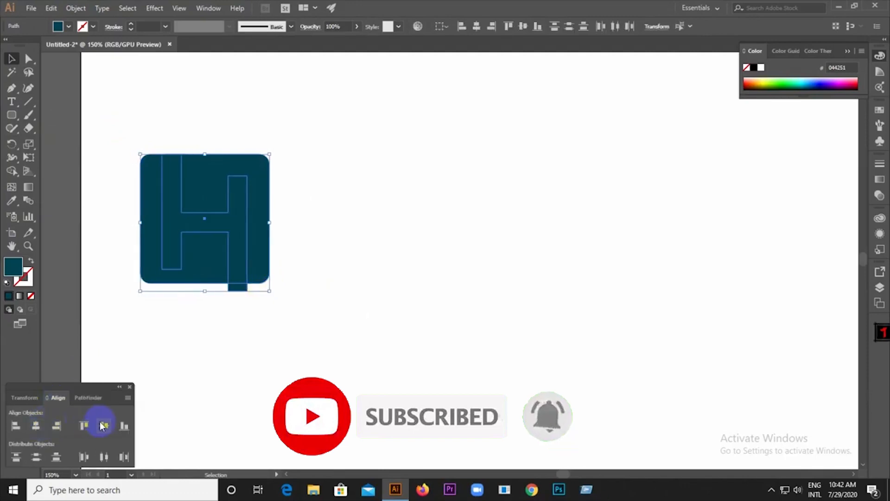
{"action": "left_click", "coordinate": [103, 425]}
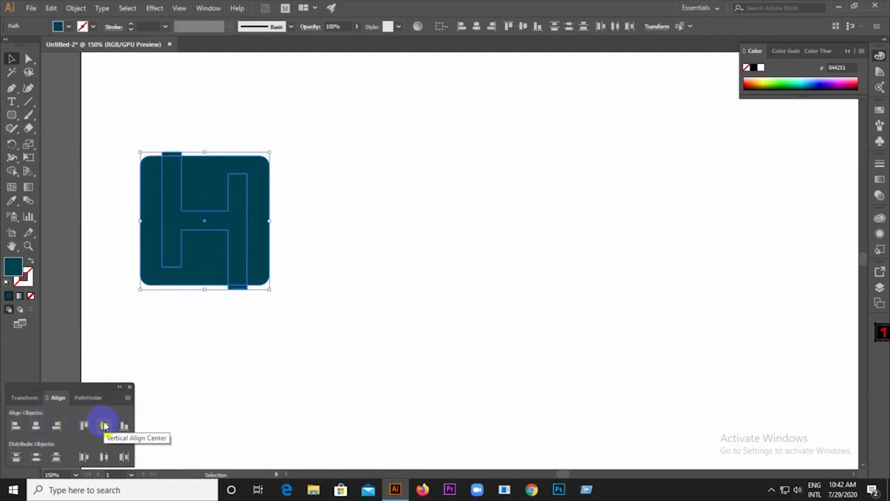
{"action": "left_click", "coordinate": [292, 348]}
- Enlarge the rounded square from its centre to about 172.5 px and send it behind the H
{"action": "left_click", "coordinate": [250, 239]}
{"action": "left_click_drag", "start_coordinate": [271, 284], "coordinate": [284, 292]}
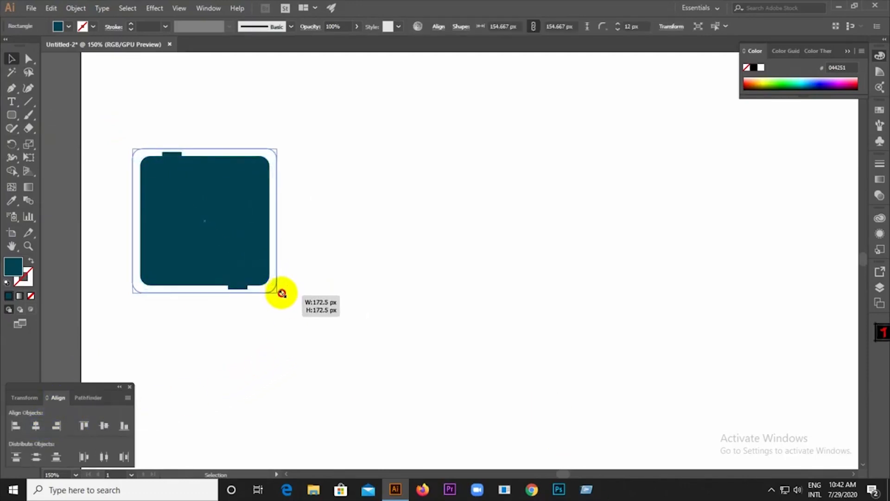
{"action": "left_click", "coordinate": [304, 329]}
{"action": "left_click", "coordinate": [159, 181]}
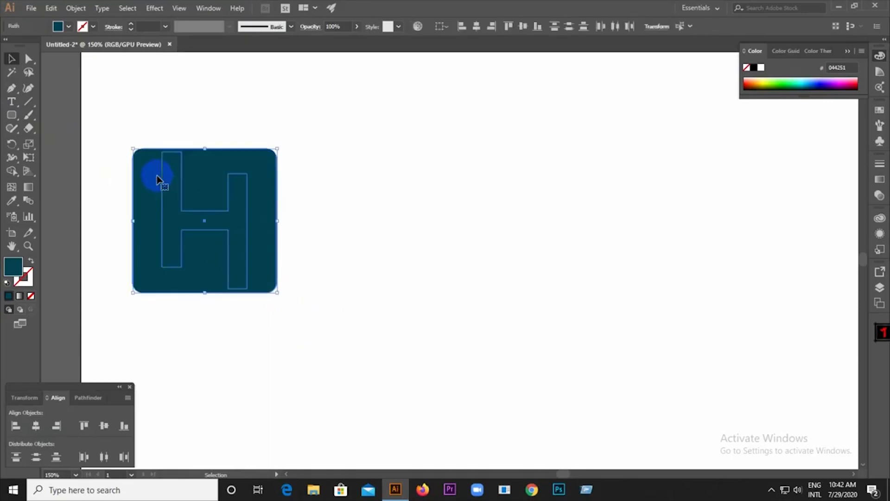
{"action": "right_click", "coordinate": [180, 190]}
{"action": "right_click", "coordinate": [166, 192]}
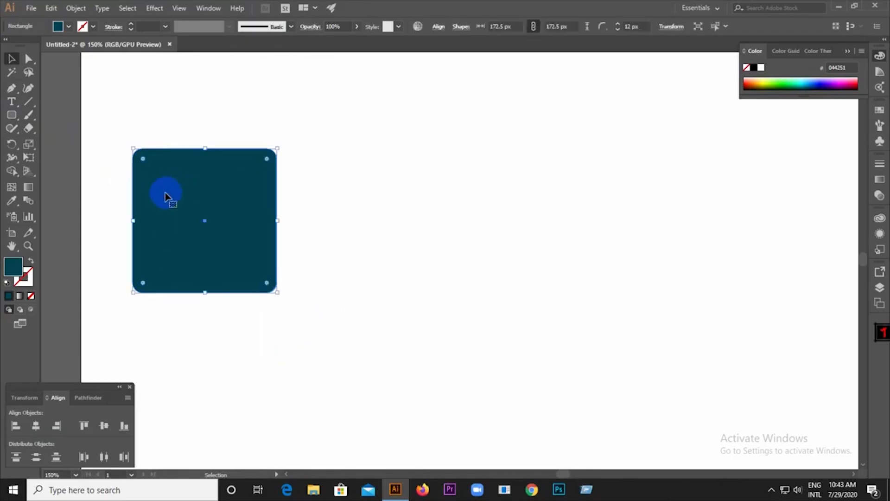
{"action": "left_click", "coordinate": [318, 399]}
- Recolour the H shape with the light blue fill 8FDDEA
{"action": "left_click", "coordinate": [233, 226]}
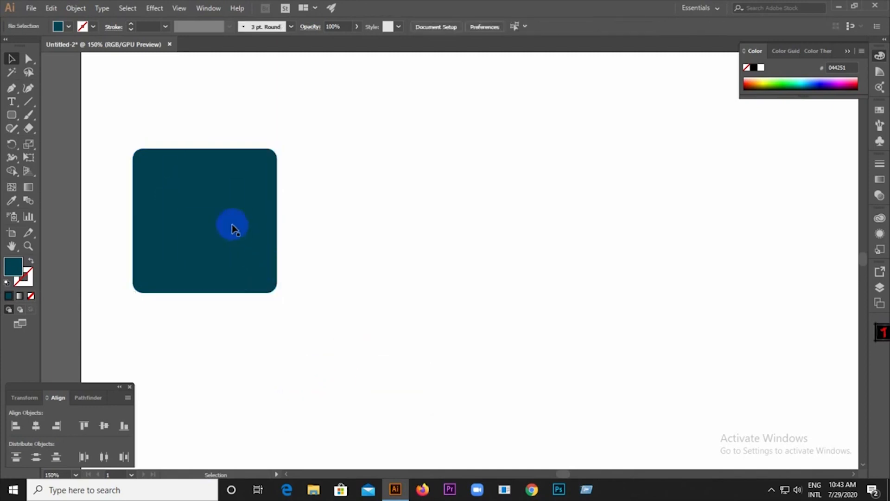
{"action": "double_click", "coordinate": [12, 269]}
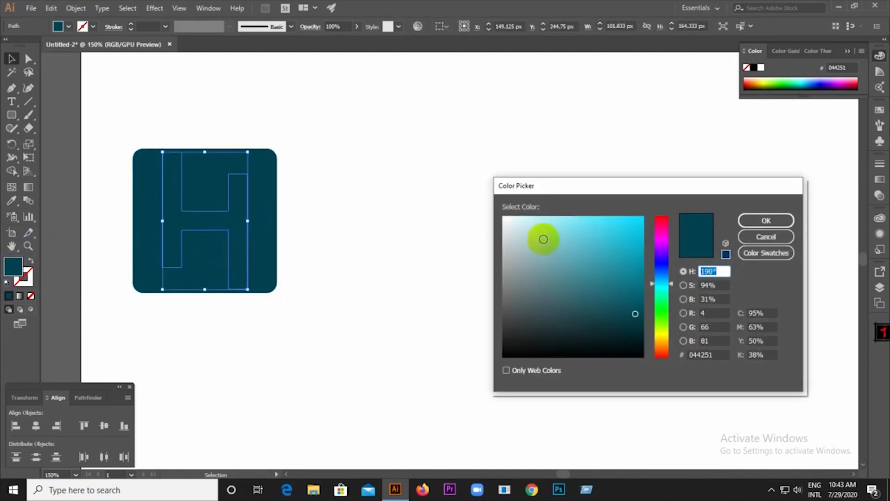
{"action": "left_click", "coordinate": [557, 227]}
{"action": "left_click", "coordinate": [741, 221]}
{"action": "left_click", "coordinate": [527, 235]}
- Raise both top anchor points of the H's left bar past the rounded square's top edge, to about Y 149.5 px
{"action": "key", "text": "ctrl+minus"}
{"action": "key", "text": "ctrl+minus"}
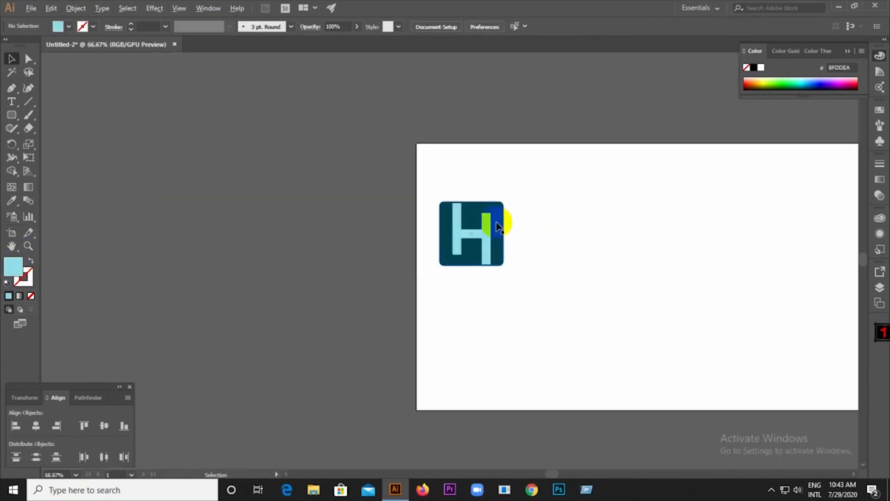
{"action": "scroll", "coordinate": [498, 227], "scroll_direction": "up", "scroll_amount": 5}
{"action": "left_click", "coordinate": [28, 58]}
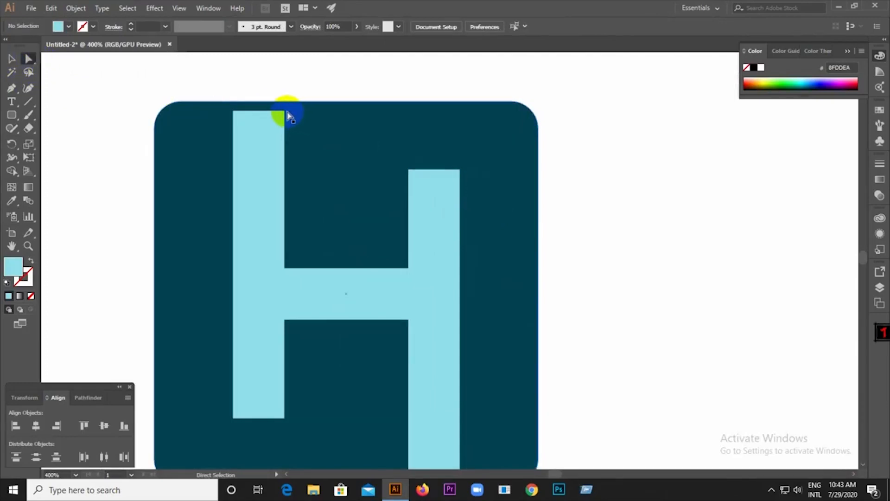
{"action": "left_click_drag", "start_coordinate": [285, 111], "coordinate": [284, 92]}
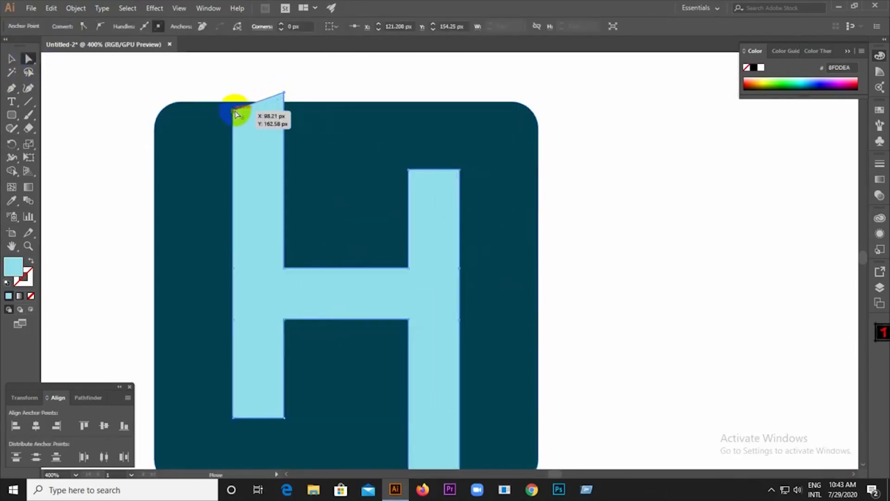
{"action": "key", "text": "ctrl+z"}
{"action": "left_click_drag", "start_coordinate": [233, 113], "coordinate": [232, 82]}
{"action": "left_click_drag", "start_coordinate": [284, 112], "coordinate": [284, 82]}
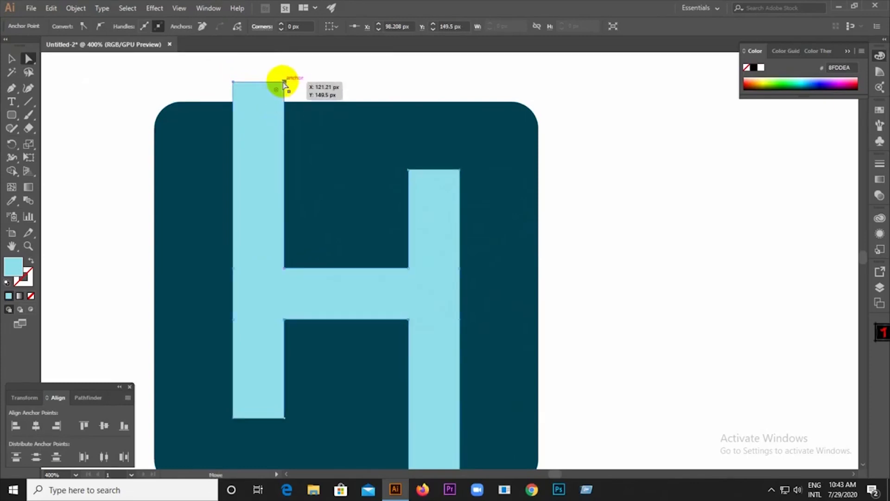
- Lower both bottom anchor points of the H's right bar past the rounded square's bottom edge, to about Y 337 px
{"action": "scroll", "coordinate": [277, 86], "scroll_direction": "down", "scroll_amount": 3}
{"action": "scroll", "coordinate": [353, 236], "scroll_direction": "up", "scroll_amount": 3}
{"action": "left_click", "coordinate": [327, 230]}
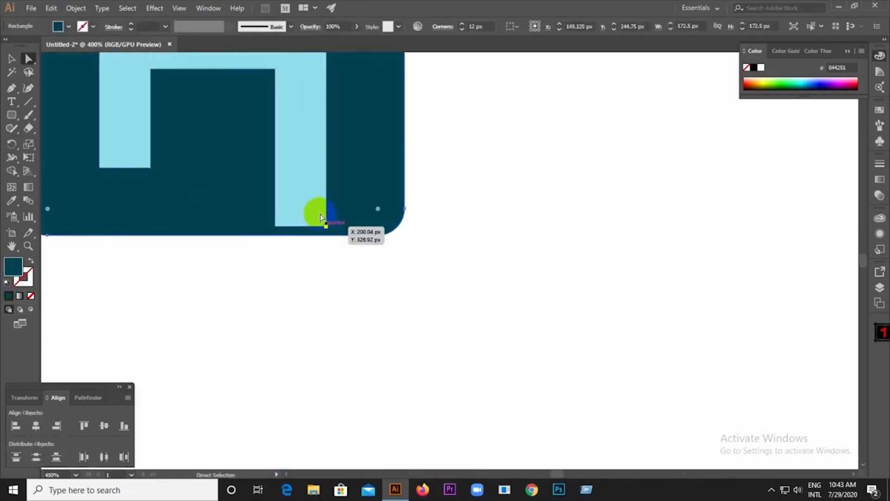
{"action": "left_click", "coordinate": [323, 219]}
{"action": "left_click", "coordinate": [326, 227]}
{"action": "left_click_drag", "start_coordinate": [326, 228], "coordinate": [326, 248]}
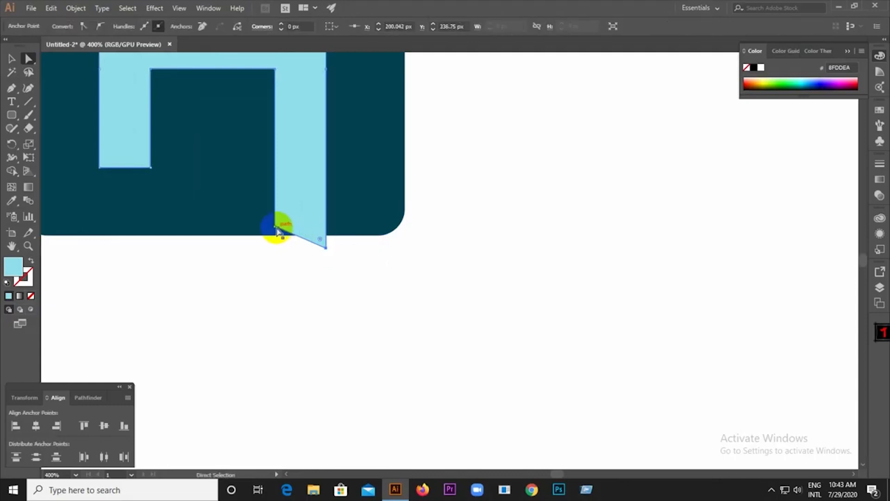
{"action": "left_click_drag", "start_coordinate": [276, 227], "coordinate": [276, 250]}
{"action": "left_click", "coordinate": [391, 304]}
{"action": "scroll", "coordinate": [393, 306], "scroll_direction": "down", "scroll_amount": 2}
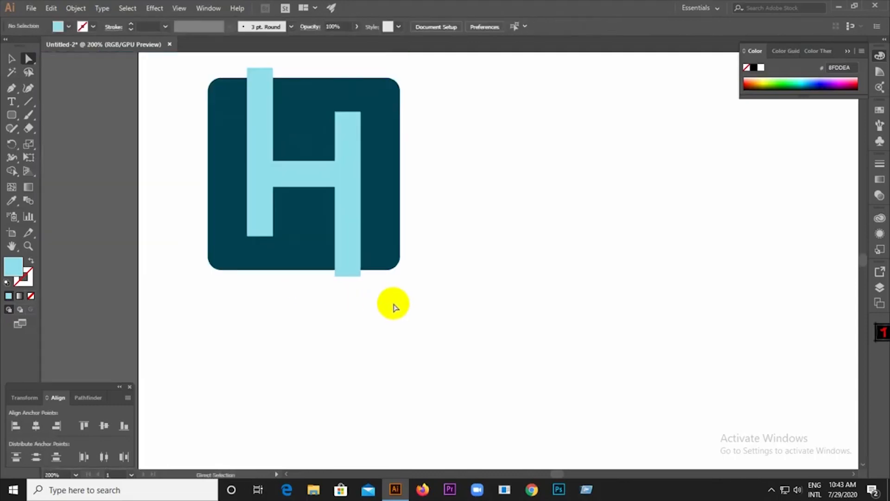
- Divide the H and rounded square with Pathfinder and ungroup the resulting pieces
{"action": "left_click_drag", "start_coordinate": [210, 111], "coordinate": [422, 327]}
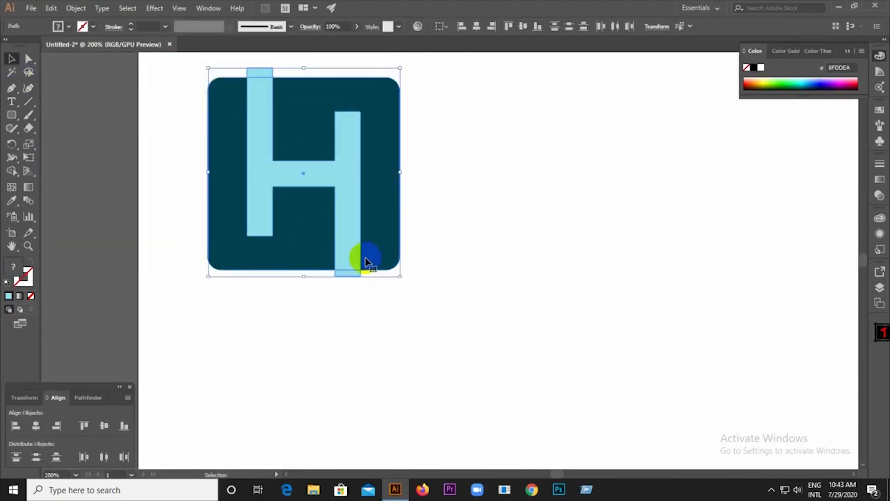
{"action": "left_click", "coordinate": [96, 404]}
{"action": "right_click", "coordinate": [267, 212]}
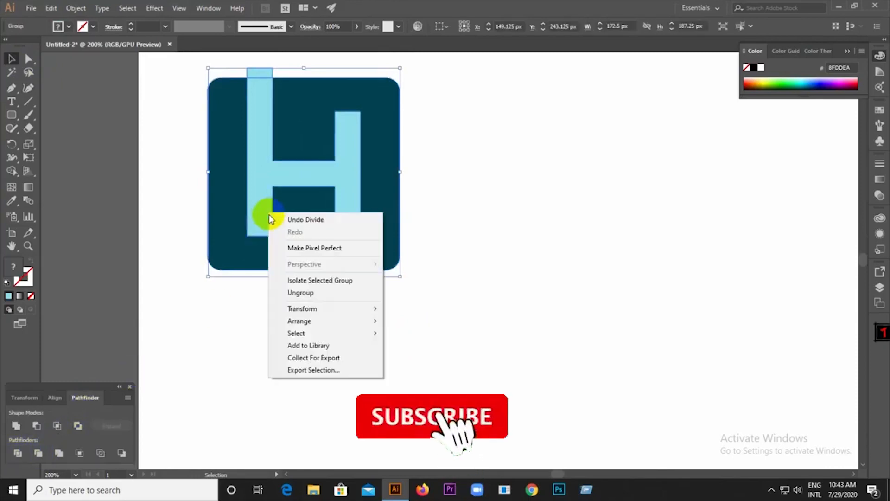
{"action": "left_click", "coordinate": [307, 295]}
- Delete the light blue H pieces, including the ends overhanging the square, leaving the dark teal parts
{"action": "left_click", "coordinate": [335, 253]}
{"action": "key", "text": "Delete"}
{"action": "left_click", "coordinate": [346, 273]}
{"action": "key", "text": "Delete"}
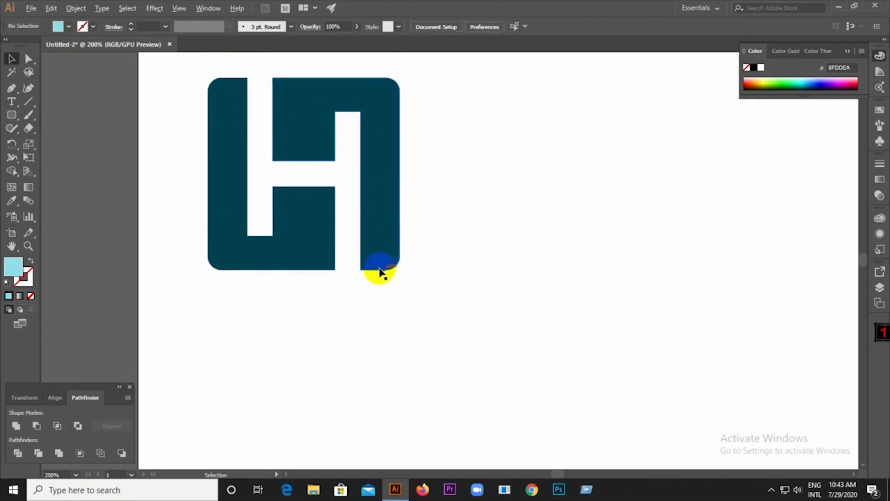
- Group the remaining dark teal pieces of the H logo
{"action": "scroll", "coordinate": [379, 269], "scroll_direction": "down", "scroll_amount": 2}
{"action": "left_click_drag", "start_coordinate": [282, 142], "coordinate": [424, 299]}
{"action": "right_click", "coordinate": [381, 234]}
{"action": "left_click", "coordinate": [406, 300]}
{"action": "left_click", "coordinate": [436, 273]}
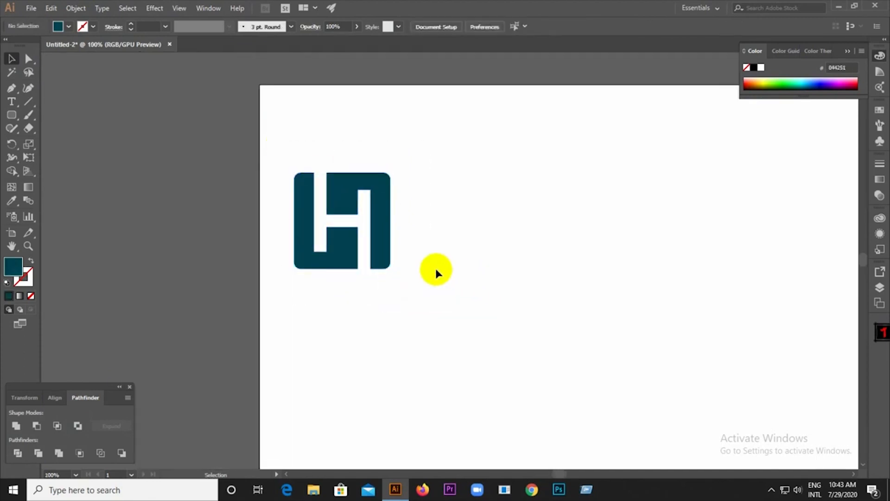
{"action": "left_click", "coordinate": [771, 490]}
{"action": "left_click", "coordinate": [602, 66]}
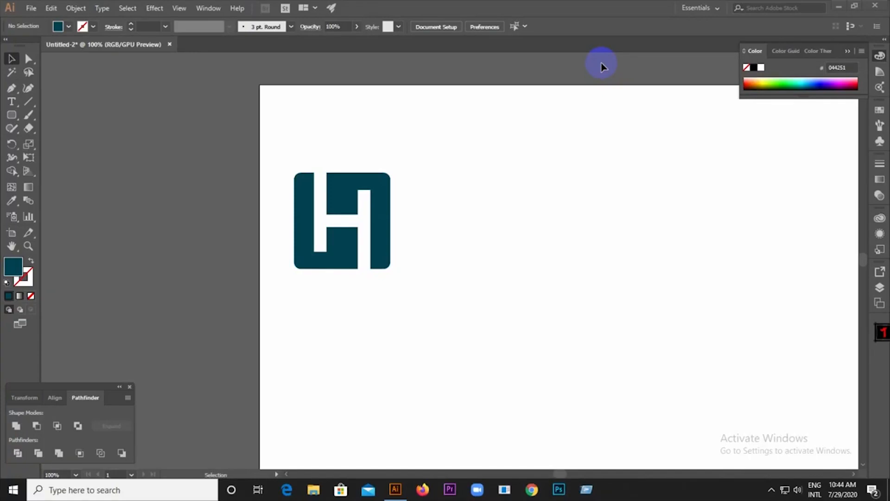
- Draw a square of about 58 px and swap its fill and stroke to leave a black 1 pt outline
{"action": "left_click", "coordinate": [10, 114]}
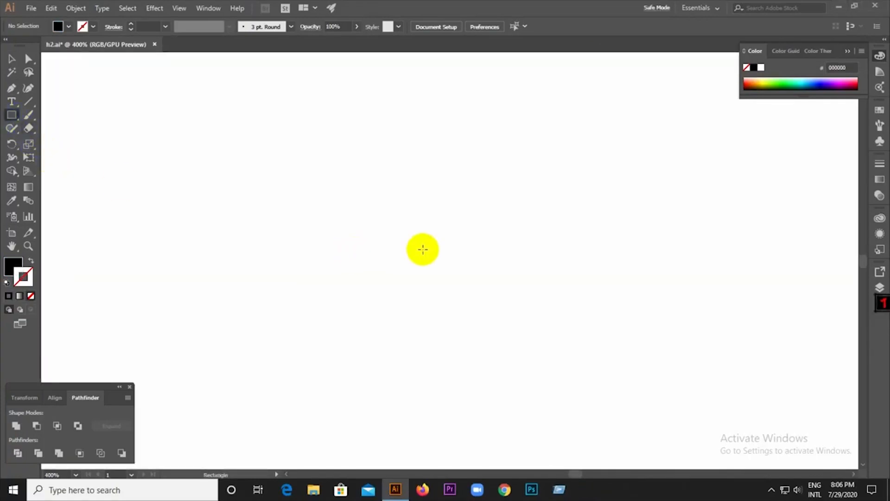
{"action": "mouse_move", "coordinate": [422, 248]}
{"action": "left_mouse_down"}
{"action": "mouse_move", "coordinate": [431, 298]}
{"action": "mouse_move", "coordinate": [467, 299]}
{"action": "left_mouse_up"}
{"action": "left_click", "coordinate": [31, 262]}
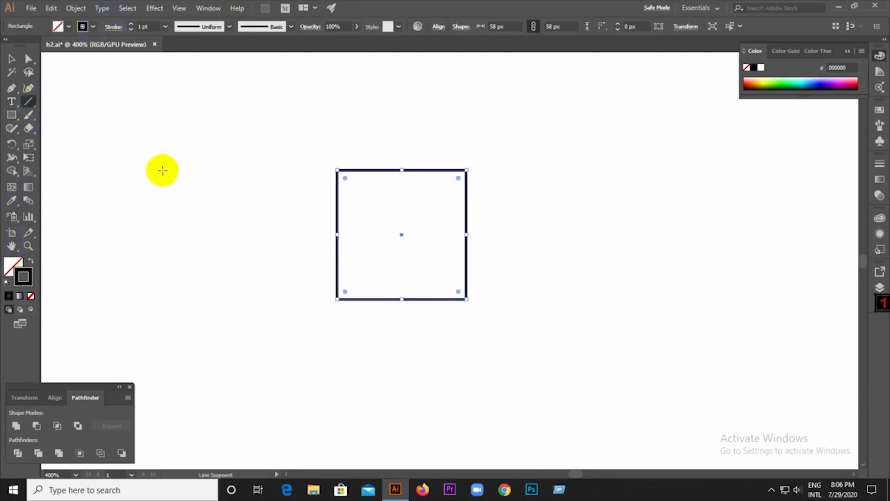
- Draw a vertical line about 66 px long beside the square and set its stroke weight to 4 pt
{"action": "left_click_drag", "start_coordinate": [162, 170], "coordinate": [162, 318]}
{"action": "left_click", "coordinate": [11, 59]}
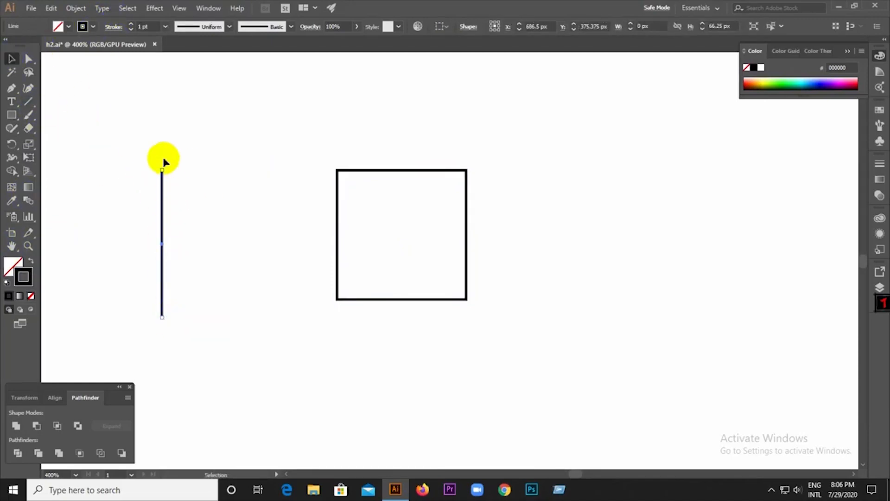
{"action": "left_click", "coordinate": [131, 25]}
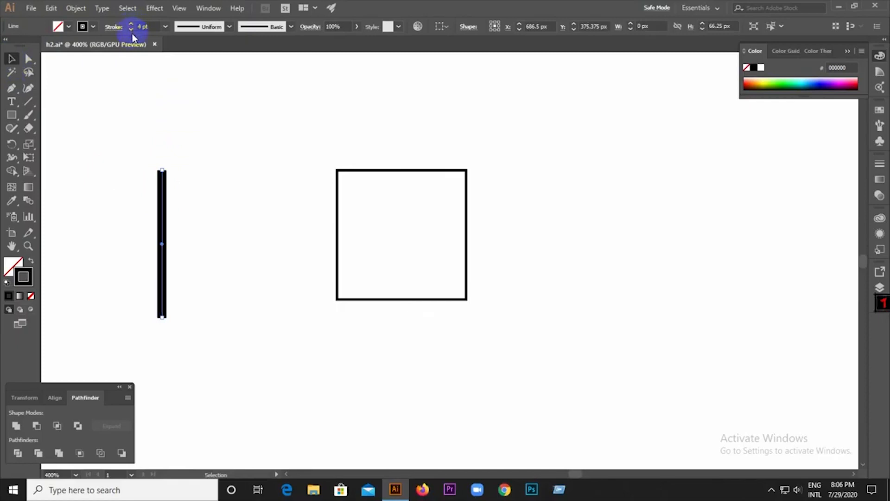
- Set the line's stroke weight to 3 pt and duplicate it into a row of four evenly spaced vertical lines
{"action": "left_click", "coordinate": [131, 30]}
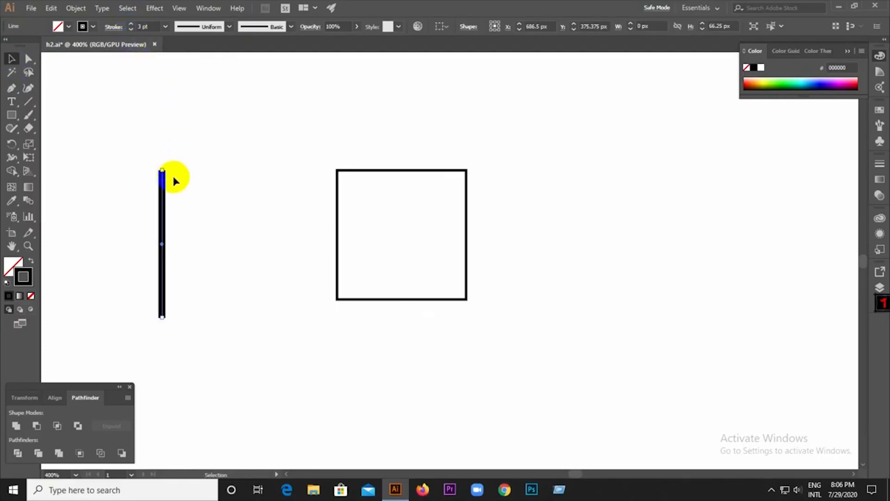
{"action": "scroll", "coordinate": [188, 228], "scroll_direction": "up", "scroll_amount": 2}
{"action": "left_click_drag", "start_coordinate": [138, 203], "coordinate": [162, 201]}
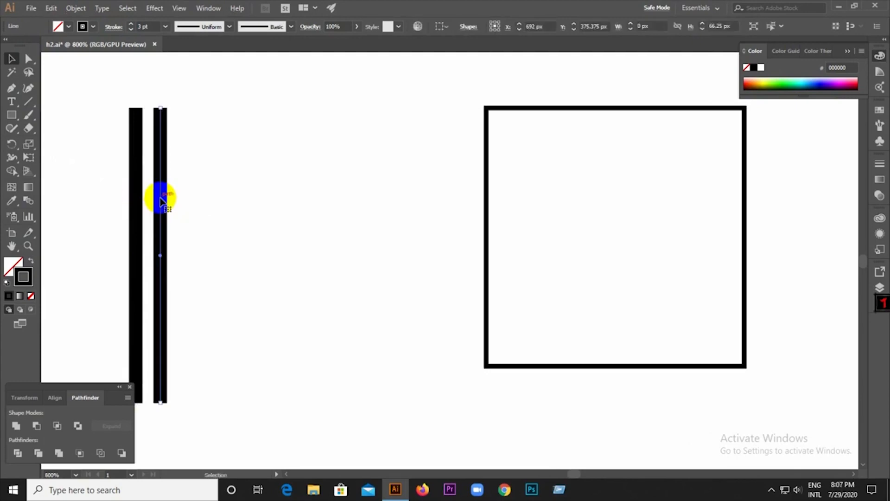
{"action": "key", "text": "ctrl+d"}
{"action": "key", "text": "ctrl+d"}
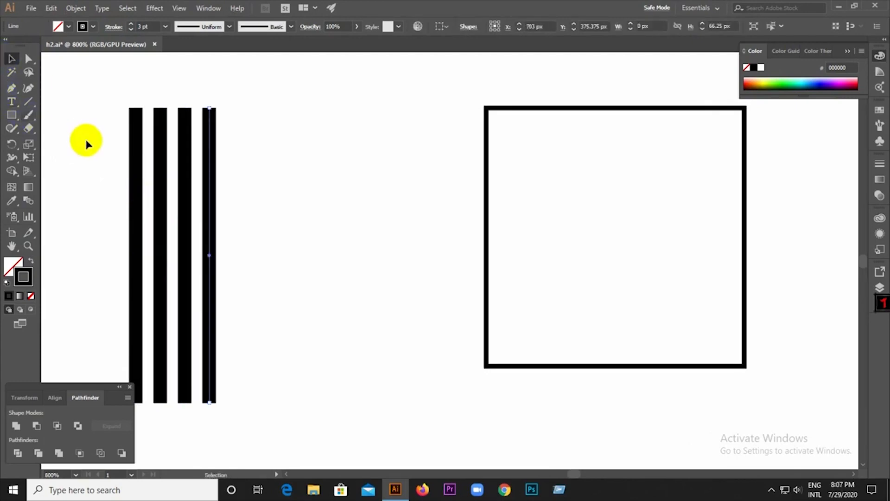
- Group the four vertical lines
{"action": "left_click_drag", "start_coordinate": [86, 140], "coordinate": [211, 212]}
{"action": "right_click", "coordinate": [211, 212]}
{"action": "left_click", "coordinate": [243, 280]}
{"action": "left_click", "coordinate": [440, 203]}
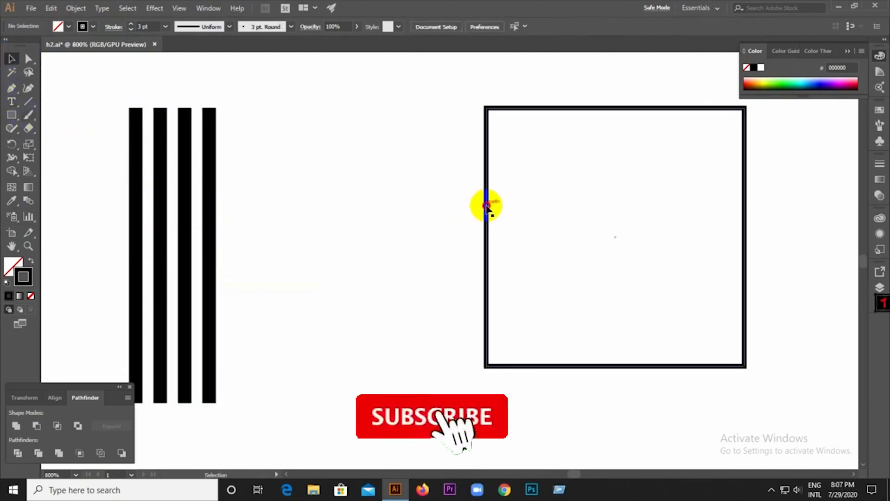
- Move the square closer to the vertical lines and set its stroke weight to 3 pt
{"action": "left_click_drag", "start_coordinate": [487, 206], "coordinate": [350, 197]}
{"action": "left_click", "coordinate": [211, 177]}
{"action": "left_click", "coordinate": [363, 152]}
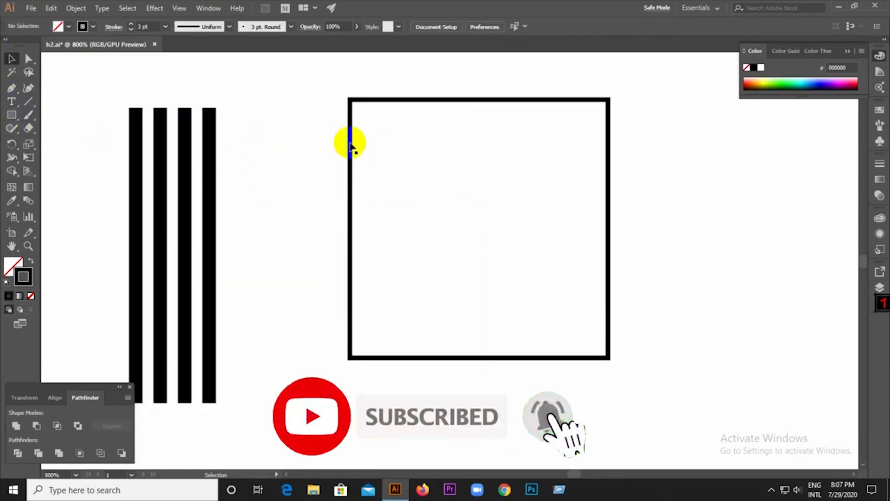
{"action": "left_click", "coordinate": [351, 147]}
{"action": "left_click", "coordinate": [131, 23]}
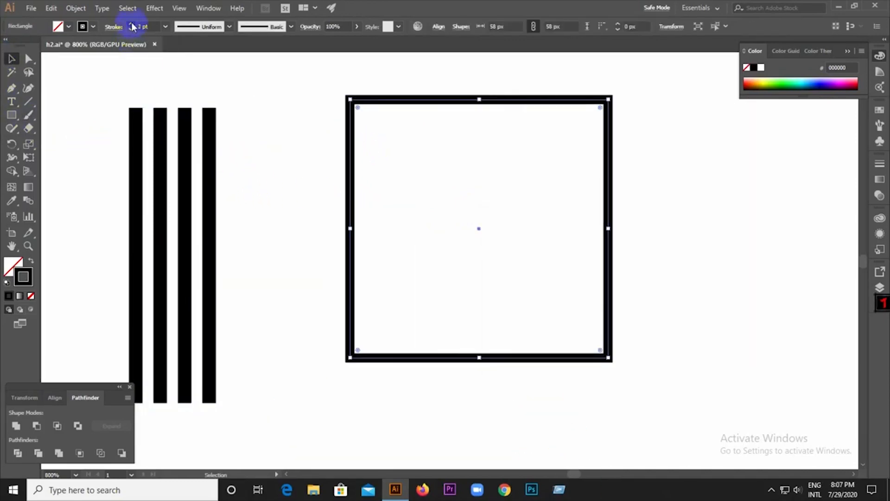
{"action": "left_click", "coordinate": [131, 23]}
{"action": "left_click", "coordinate": [260, 115]}
- Rotate the square 45 degrees so it stands on its corner as a diamond
{"action": "left_click", "coordinate": [353, 135]}
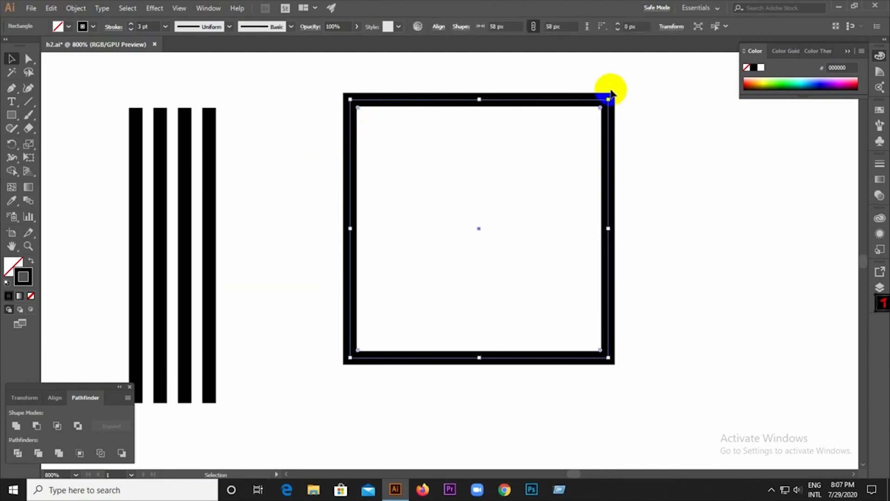
{"action": "left_click_drag", "start_coordinate": [611, 97], "coordinate": [225, 221]}
{"action": "left_click", "coordinate": [255, 177]}
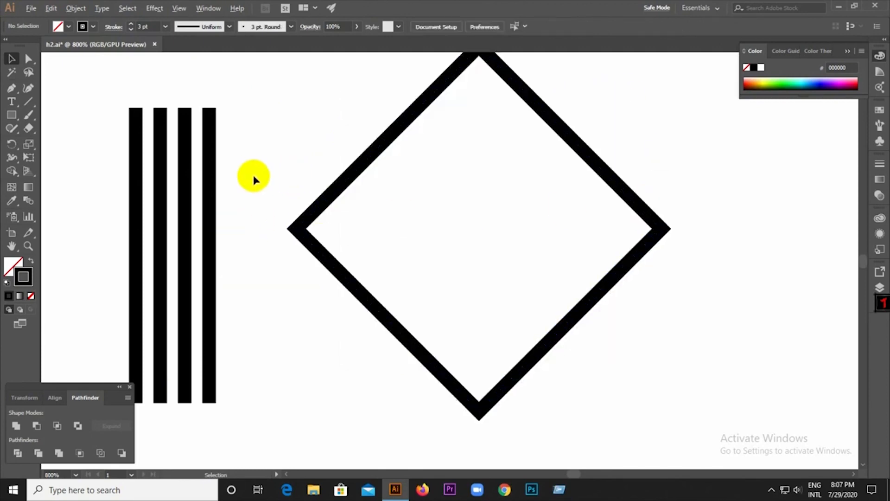
- Move the group of four lines onto the centre of the diamond
{"action": "scroll", "coordinate": [257, 170], "scroll_direction": "down", "scroll_amount": 1}
{"action": "right_click", "coordinate": [220, 232]}
{"action": "left_click", "coordinate": [228, 193]}
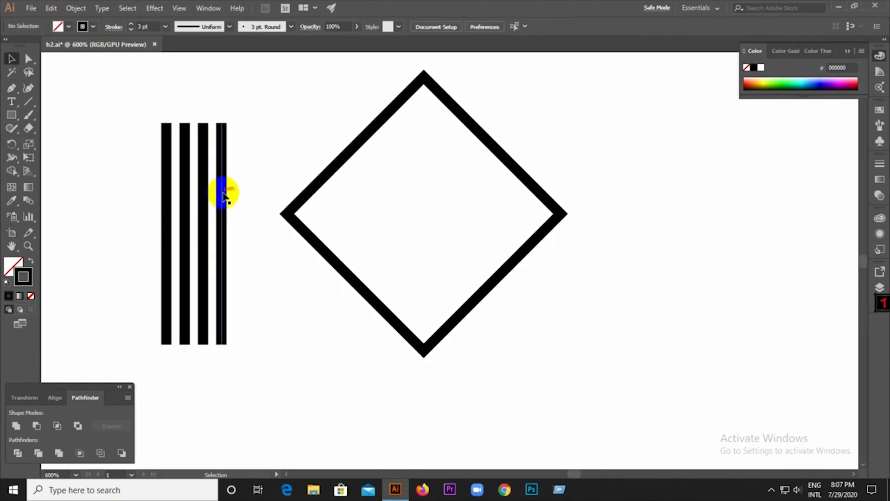
{"action": "left_click_drag", "start_coordinate": [229, 193], "coordinate": [457, 194]}
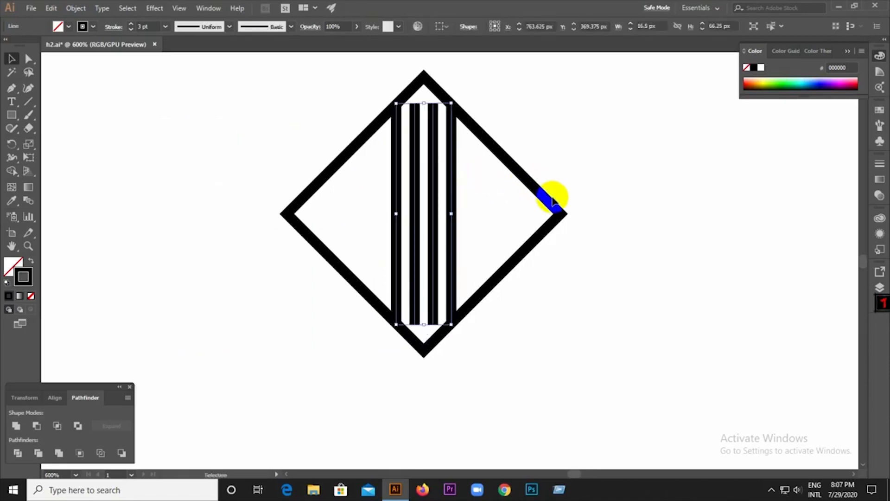
- Shrink the diamond proportionally about its centre so its side corners extend only slightly past the outer vertical lines
{"action": "left_click", "coordinate": [563, 214]}
{"action": "mouse_move", "coordinate": [564, 214]}
{"action": "left_mouse_down"}
{"action": "mouse_move", "coordinate": [475, 222]}
{"action": "mouse_move", "coordinate": [484, 228]}
{"action": "mouse_move", "coordinate": [482, 218]}
{"action": "left_mouse_up"}
{"action": "scroll", "coordinate": [467, 215], "scroll_direction": "up", "scroll_amount": 3}
{"action": "scroll", "coordinate": [468, 219], "scroll_direction": "up", "scroll_amount": 1}
{"action": "left_click", "coordinate": [497, 257]}
{"action": "scroll", "coordinate": [486, 259], "scroll_direction": "down", "scroll_amount": 3}
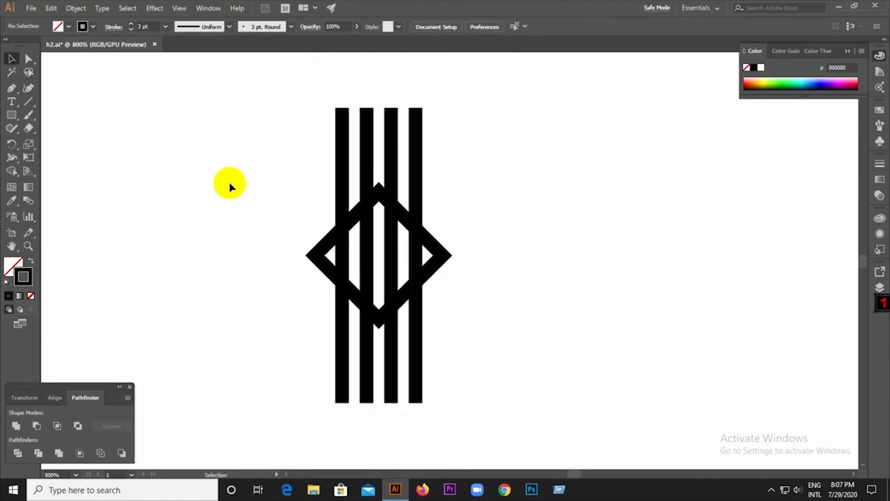
- Place a copy of the four-line group to the right of the diamond and ungroup the copy
{"action": "left_click_drag", "start_coordinate": [419, 152], "coordinate": [665, 164]}
{"action": "right_click", "coordinate": [666, 165]}
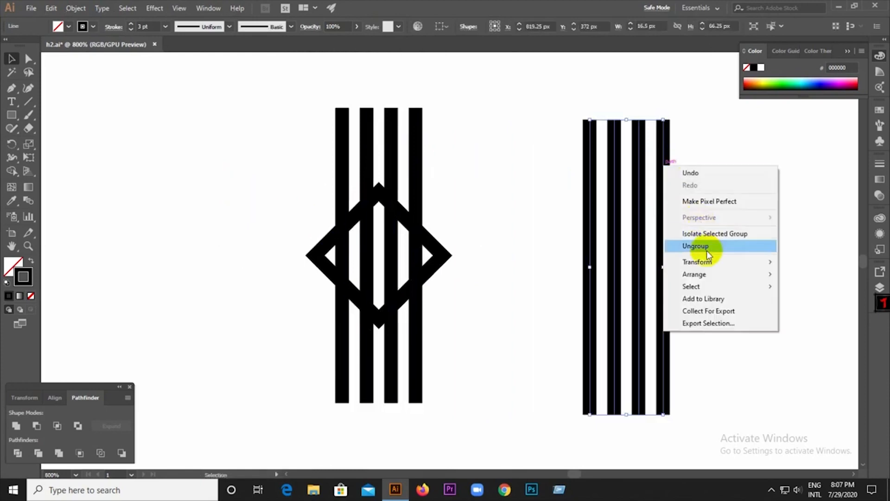
{"action": "left_click", "coordinate": [706, 250]}
- Delete the two leftmost lines of the copied set
{"action": "left_click_drag", "start_coordinate": [543, 130], "coordinate": [614, 256]}
{"action": "key", "text": "Delete"}
{"action": "left_click_drag", "start_coordinate": [597, 160], "coordinate": [643, 235]}
{"action": "left_click", "coordinate": [499, 184]}
{"action": "left_click", "coordinate": [613, 173]}
{"action": "key", "text": "Delete"}
- Group the two remaining copied lines
{"action": "left_click_drag", "start_coordinate": [532, 141], "coordinate": [688, 259]}
{"action": "right_click", "coordinate": [666, 226]}
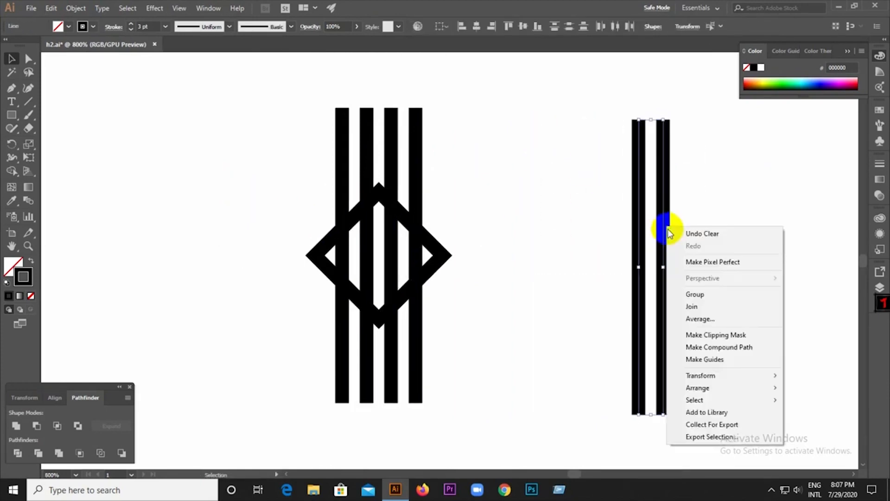
{"action": "left_click", "coordinate": [697, 296]}
- Select the diamond together with its four lines and show the alignment options
{"action": "left_click_drag", "start_coordinate": [263, 184], "coordinate": [474, 330]}
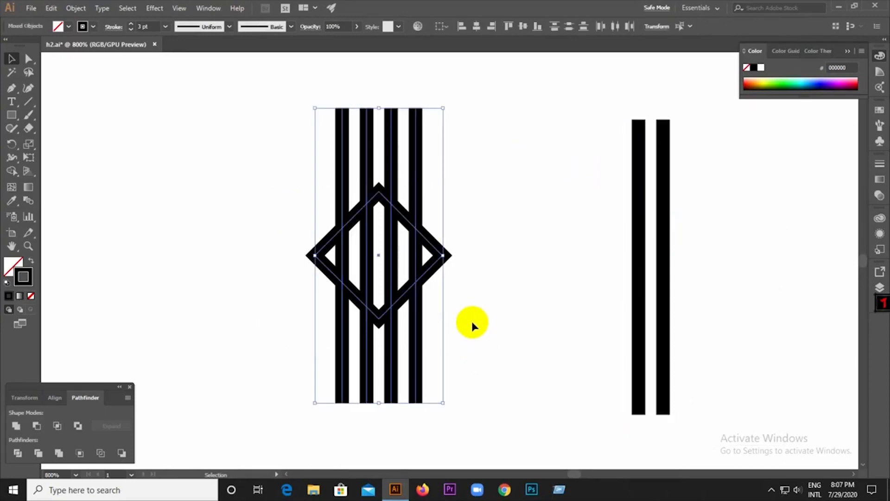
{"action": "left_click", "coordinate": [496, 313]}
{"action": "left_click_drag", "start_coordinate": [282, 174], "coordinate": [457, 352]}
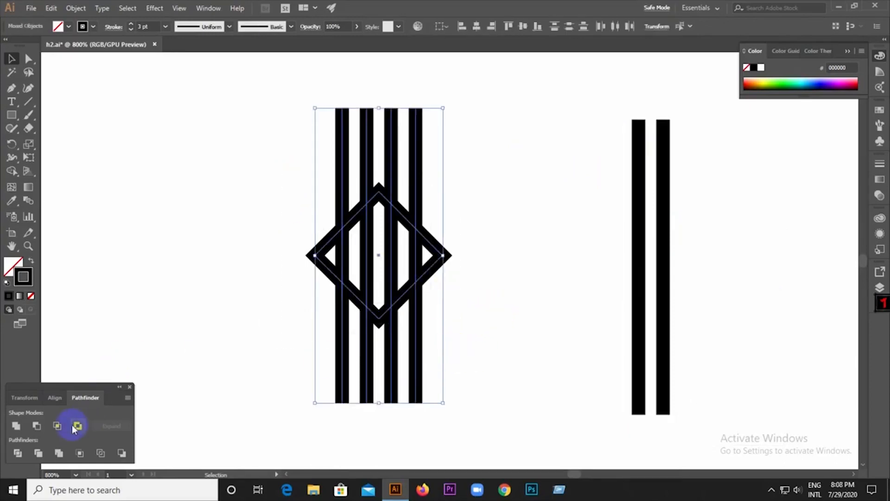
{"action": "left_click", "coordinate": [55, 398]}
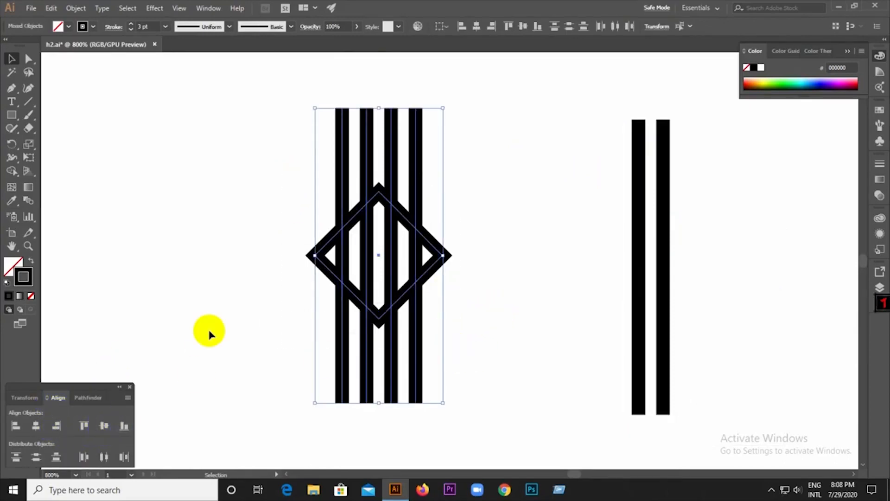
- Rotate the separate pair of lines 90 degrees to horizontal
{"action": "left_click", "coordinate": [546, 278]}
{"action": "left_click_drag", "start_coordinate": [605, 235], "coordinate": [686, 260]}
{"action": "left_click_drag", "start_coordinate": [666, 116], "coordinate": [468, 253]}
- Group the diamond with its four vertical lines
{"action": "left_click", "coordinate": [170, 185]}
{"action": "left_click_drag", "start_coordinate": [199, 206], "coordinate": [424, 295]}
{"action": "right_click", "coordinate": [403, 288]}
{"action": "left_click", "coordinate": [432, 358]}
{"action": "left_click", "coordinate": [690, 353]}
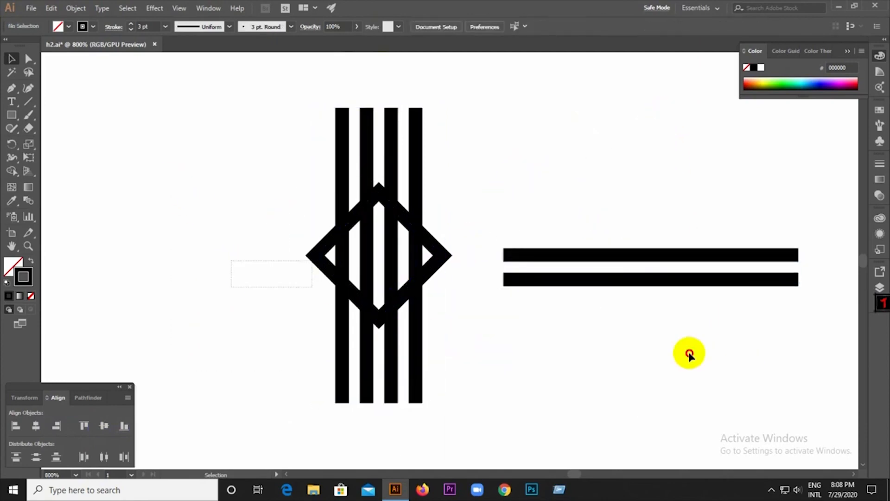
- Align the diamond group and the horizontal line pair to each other's centres, both horizontally and vertically
{"action": "key", "text": "ctrl+a"}
{"action": "left_click_drag", "start_coordinate": [548, 206], "coordinate": [599, 283]}
{"action": "right_click", "coordinate": [600, 279]}
{"action": "left_click", "coordinate": [486, 307]}
{"action": "left_click", "coordinate": [614, 341]}
{"action": "key", "text": "ctrl+a"}
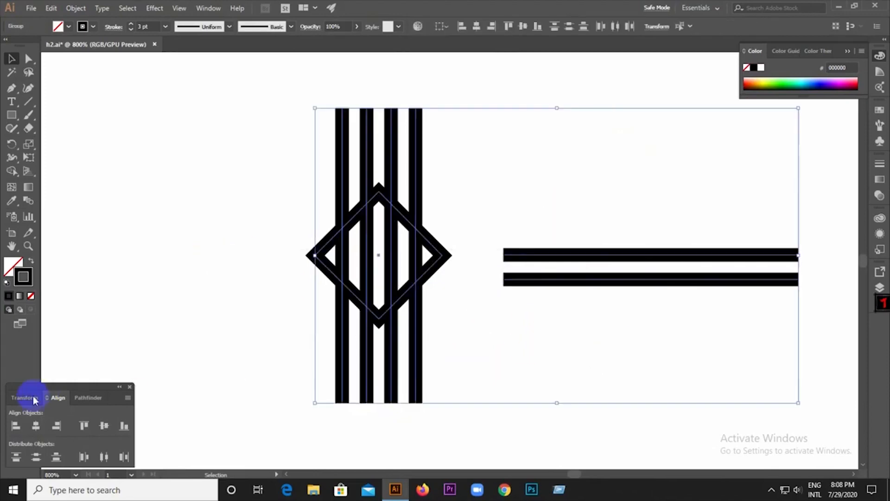
{"action": "left_click", "coordinate": [36, 426]}
{"action": "left_click", "coordinate": [104, 425]}
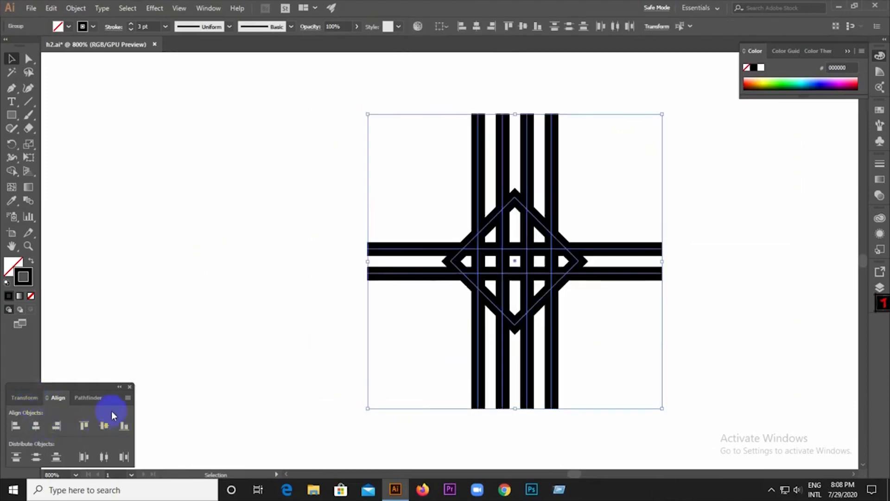
{"action": "left_click", "coordinate": [152, 330]}
- Expand all the stroked lines and the diamond into filled shapes
{"action": "scroll", "coordinate": [153, 332], "scroll_direction": "down", "scroll_amount": 2}
{"action": "scroll", "coordinate": [365, 321], "scroll_direction": "up", "scroll_amount": 2}
{"action": "scroll", "coordinate": [359, 323], "scroll_direction": "up", "scroll_amount": 1}
{"action": "scroll", "coordinate": [290, 289], "scroll_direction": "down", "scroll_amount": 3}
{"action": "scroll", "coordinate": [281, 264], "scroll_direction": "up", "scroll_amount": 1}
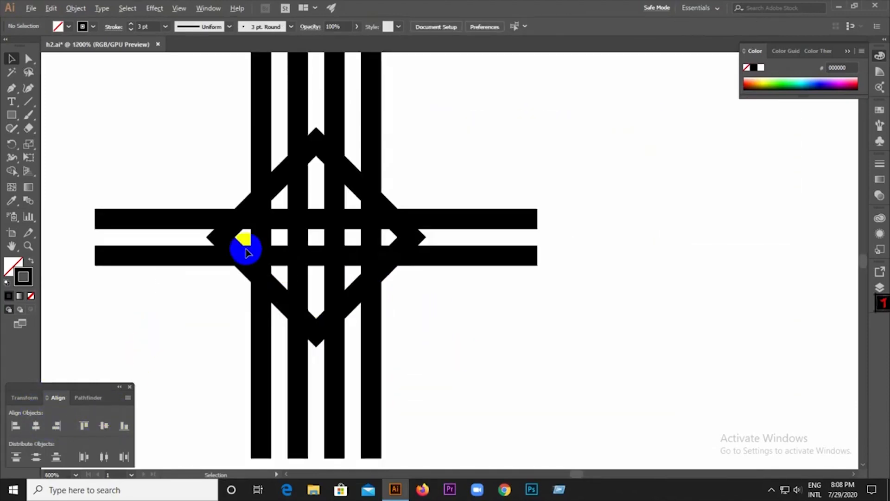
{"action": "key", "text": "ctrl+a"}
{"action": "left_click", "coordinate": [75, 8]}
{"action": "left_click", "coordinate": [190, 127]}
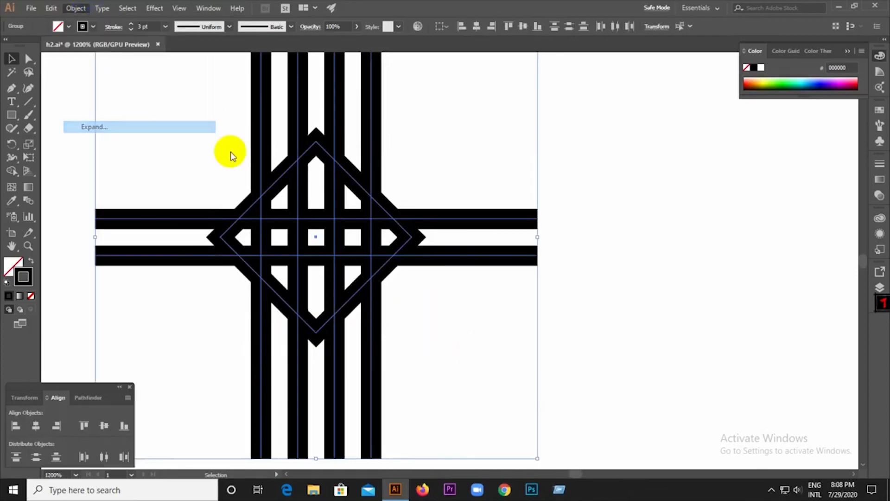
{"action": "left_click", "coordinate": [414, 303]}
- Divide the overlapping shapes with Pathfinder and ungroup the resulting pieces
{"action": "scroll", "coordinate": [347, 236], "scroll_direction": "down", "scroll_amount": 1}
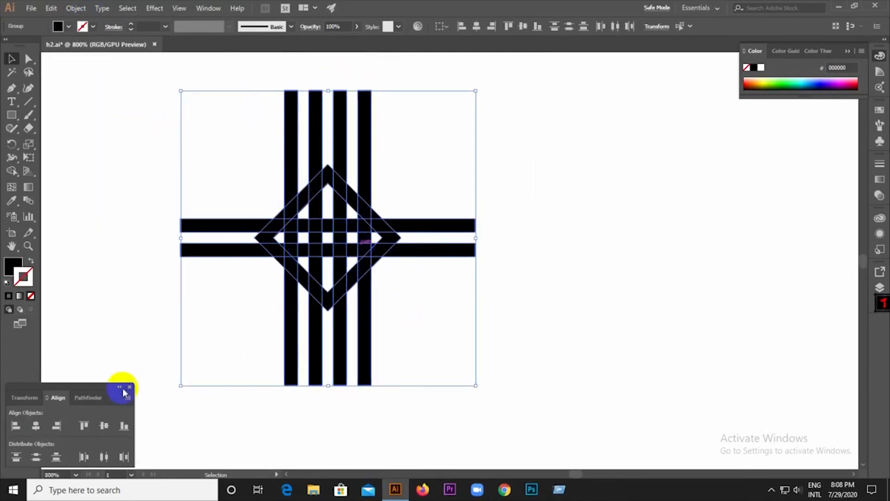
{"action": "left_click", "coordinate": [87, 397]}
{"action": "left_click", "coordinate": [18, 453]}
{"action": "right_click", "coordinate": [343, 235]}
{"action": "left_click", "coordinate": [387, 316]}
- Delete the line ends extending beyond the diamond on all four sides
{"action": "left_click_drag", "start_coordinate": [238, 118], "coordinate": [478, 133]}
{"action": "key", "text": "Delete"}
{"action": "left_click_drag", "start_coordinate": [459, 166], "coordinate": [438, 399]}
{"action": "key", "text": "Delete"}
{"action": "left_click_drag", "start_coordinate": [402, 345], "coordinate": [195, 357]}
{"action": "key", "text": "Delete"}
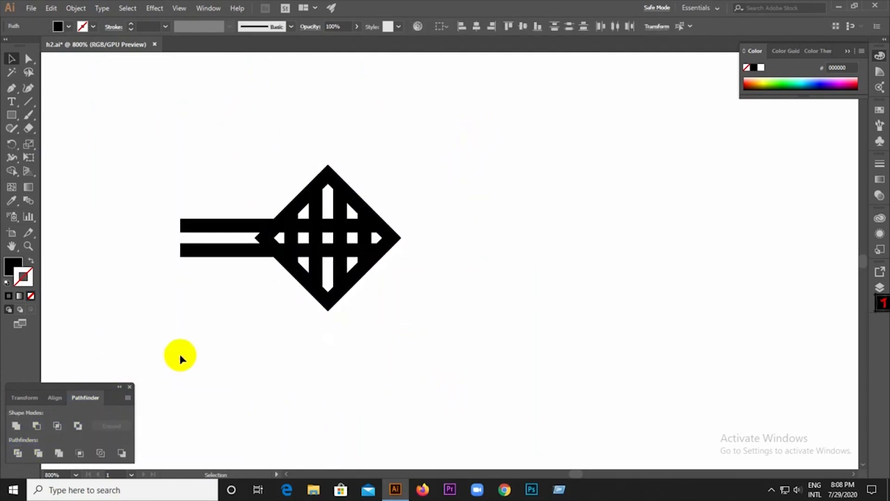
{"action": "left_click_drag", "start_coordinate": [188, 146], "coordinate": [230, 338]}
{"action": "key", "text": "Delete"}
- Delete the diamond's top and bottom tip pieces between the two middle vertical bars
{"action": "scroll", "coordinate": [300, 266], "scroll_direction": "up", "scroll_amount": 2}
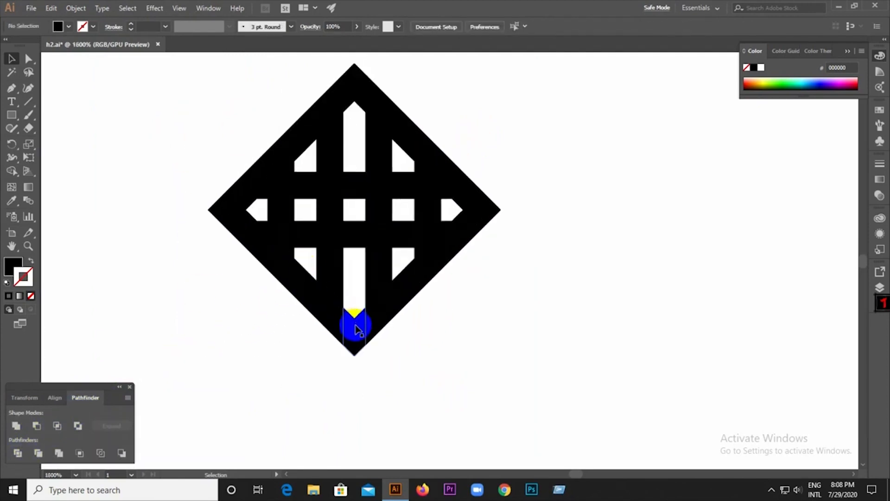
{"action": "left_click", "coordinate": [356, 328]}
{"action": "key", "text": "Delete"}
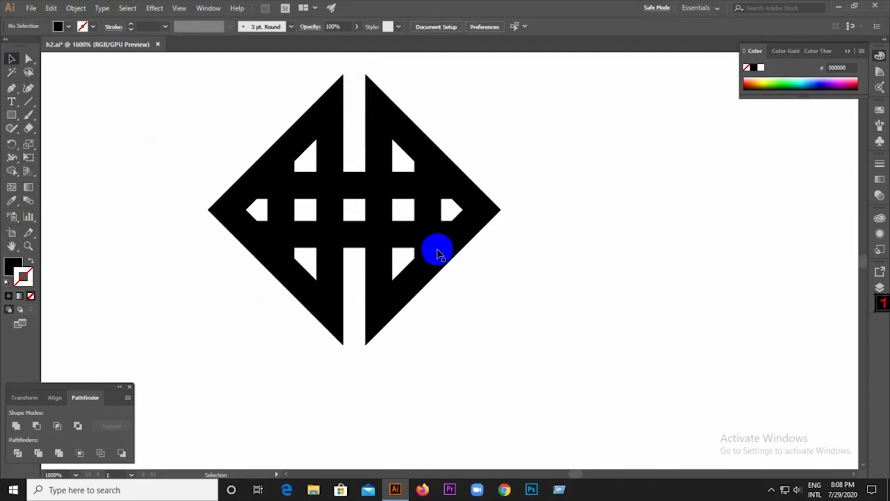
- Delete the diamond's edge pieces that close off the upper-left and lower-right vertical gaps
{"action": "left_click", "coordinate": [306, 128]}
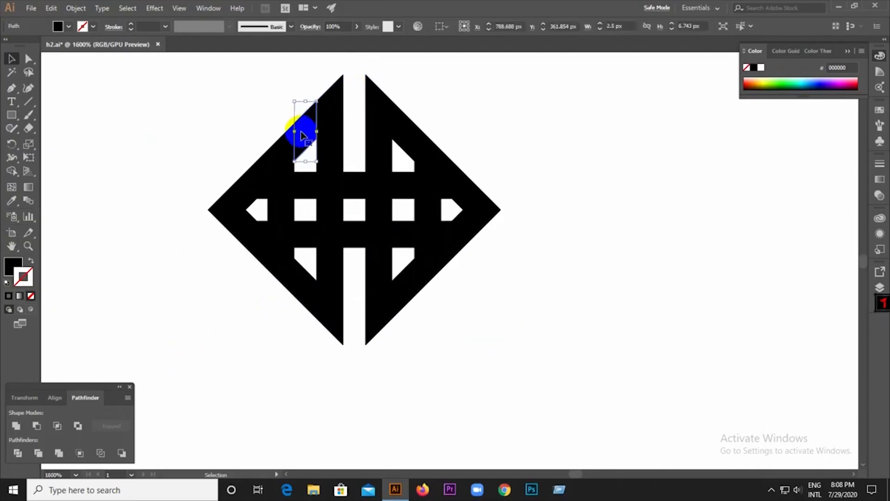
{"action": "key", "text": "Delete"}
- Delete the inner pieces crossing the left vertical gap and those above and below the diamond's left-hand opening
{"action": "key", "text": "Delete"}
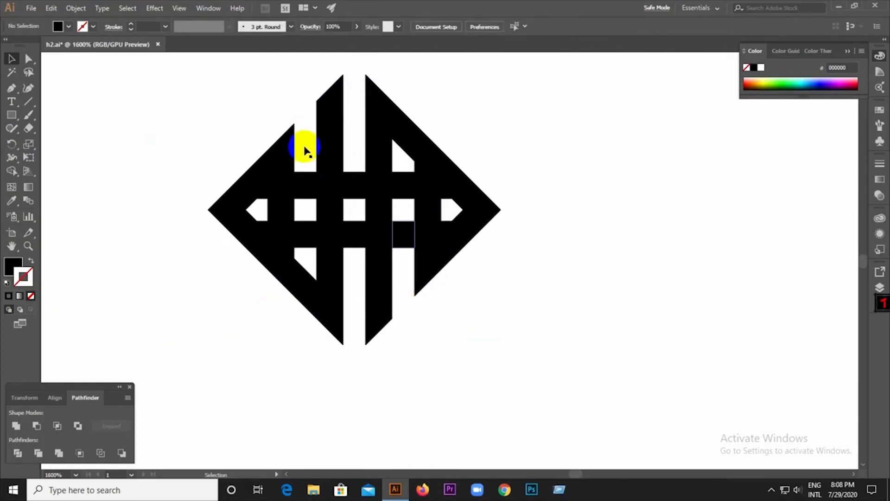
{"action": "key", "text": "Delete"}
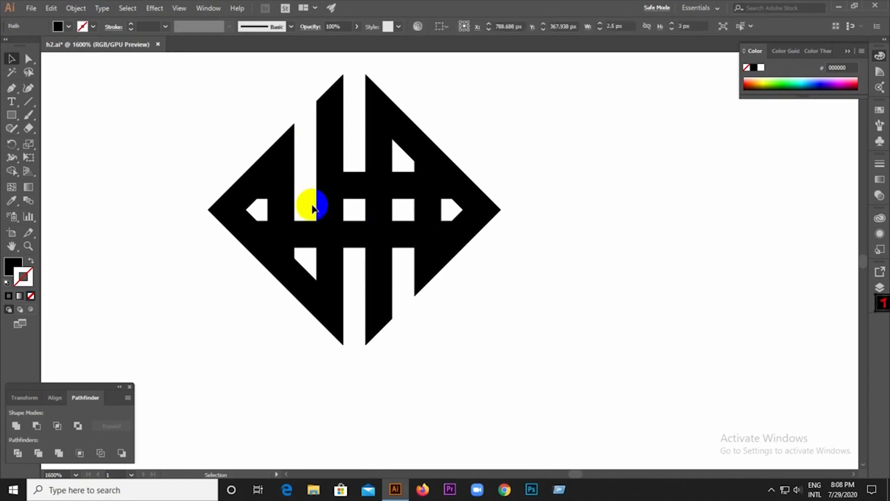
{"action": "left_click", "coordinate": [293, 238]}
{"action": "key", "text": "Delete"}
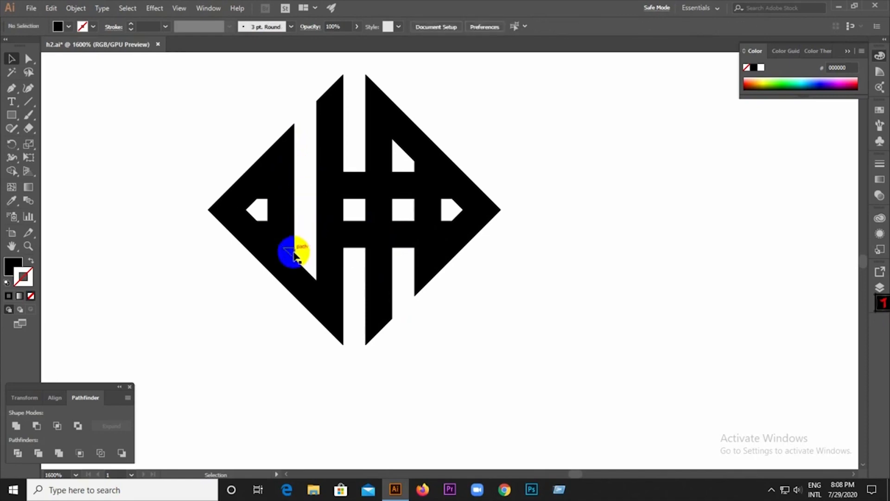
{"action": "key", "text": "Delete"}
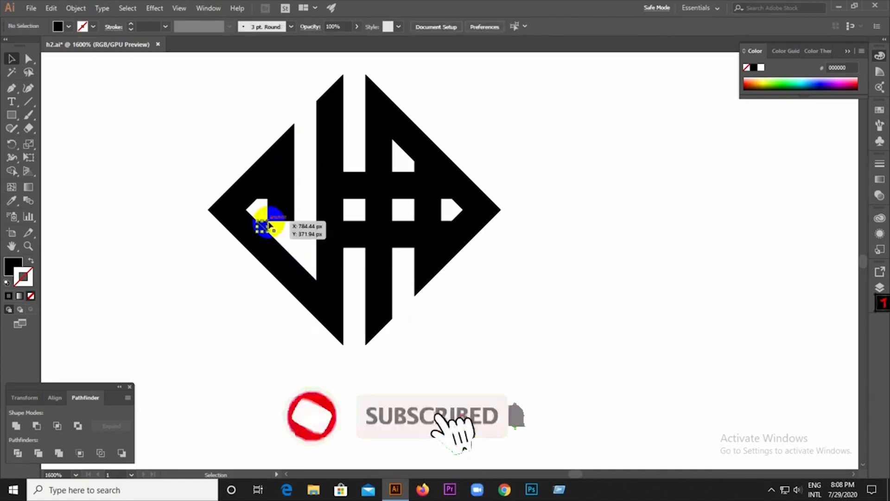
{"action": "left_click", "coordinate": [262, 195]}
{"action": "left_click", "coordinate": [263, 197]}
{"action": "key", "text": "Delete"}
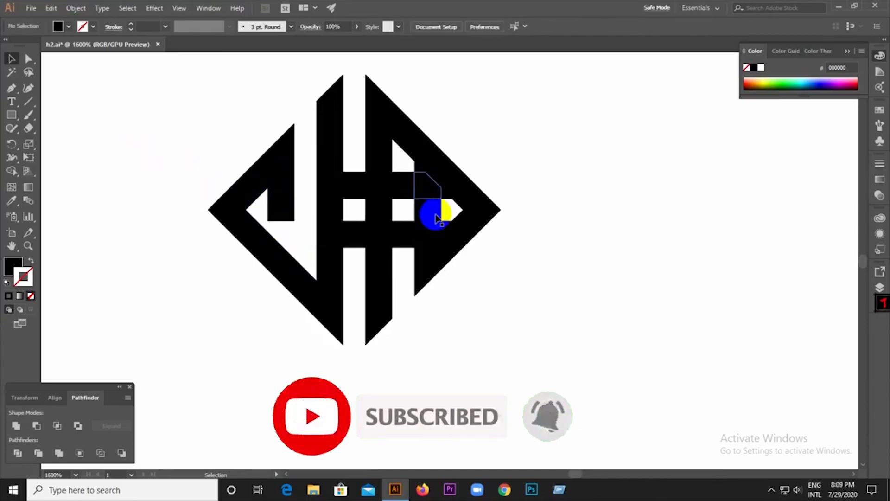
- Delete the matching inner pieces crossing the right vertical gap and around the diamond's right-hand opening
{"action": "key", "text": "Delete"}
{"action": "left_click", "coordinate": [398, 193]}
{"action": "key", "text": "Delete"}
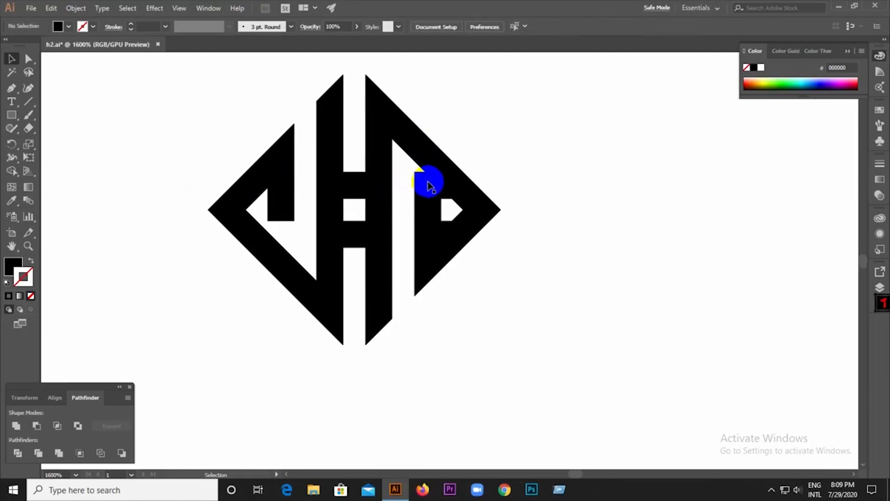
{"action": "left_click", "coordinate": [429, 186]}
{"action": "key", "text": "Delete"}
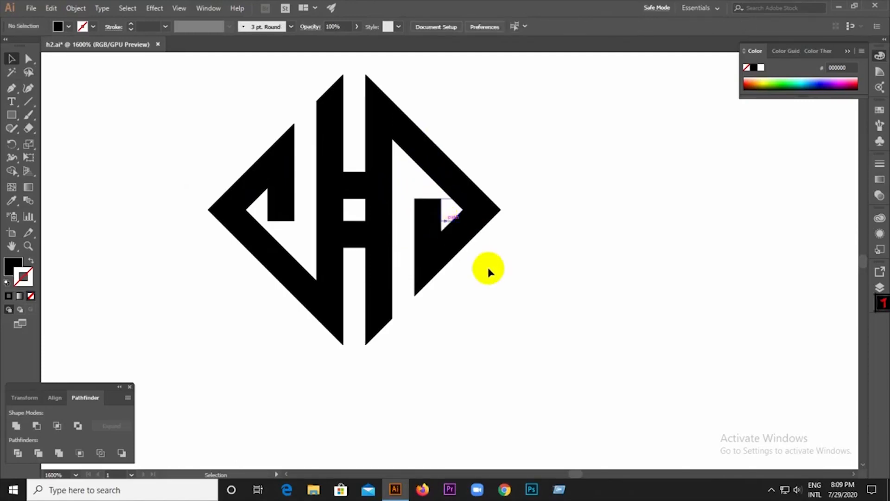
- Delete the middle vertical bars' pieces between the two crossbars to open a horizontal gap through the centre
{"action": "left_click", "coordinate": [349, 210]}
{"action": "key", "text": "Delete"}
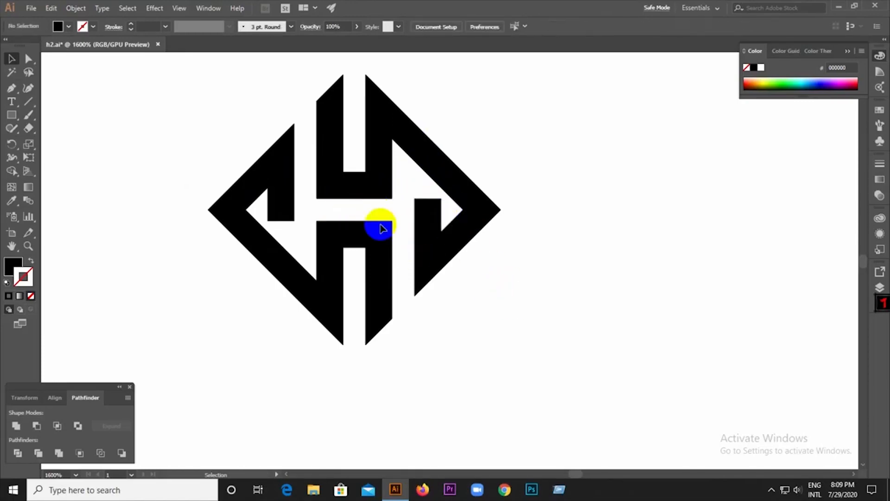
- Delete the diamond H's leftover unfilled pieces using the Magic Wand and unite the remaining black shapes
{"action": "scroll", "coordinate": [342, 348], "scroll_direction": "down", "scroll_amount": 1}
{"action": "left_click_drag", "start_coordinate": [149, 146], "coordinate": [504, 359]}
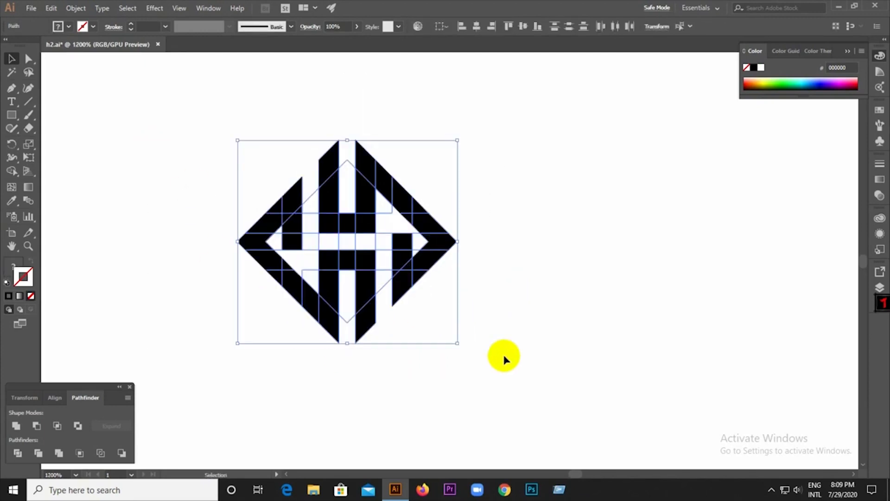
{"action": "left_click", "coordinate": [504, 360]}
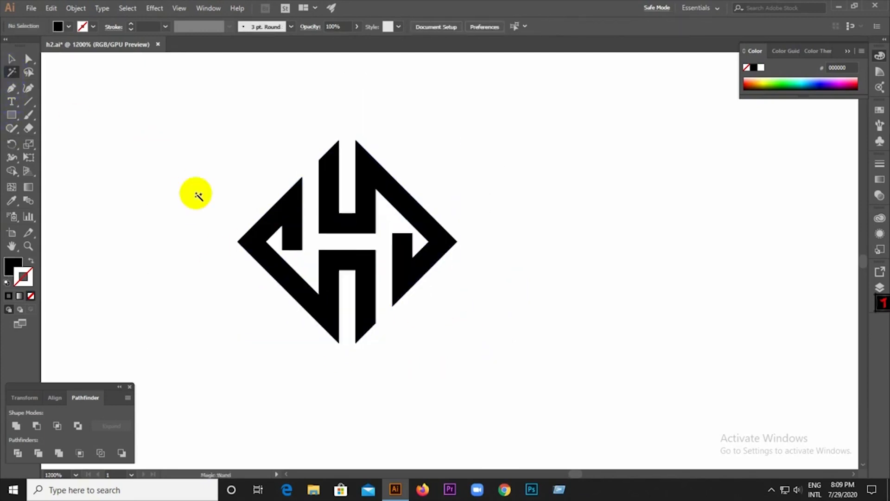
{"action": "left_click", "coordinate": [343, 319]}
{"action": "key", "text": "Delete"}
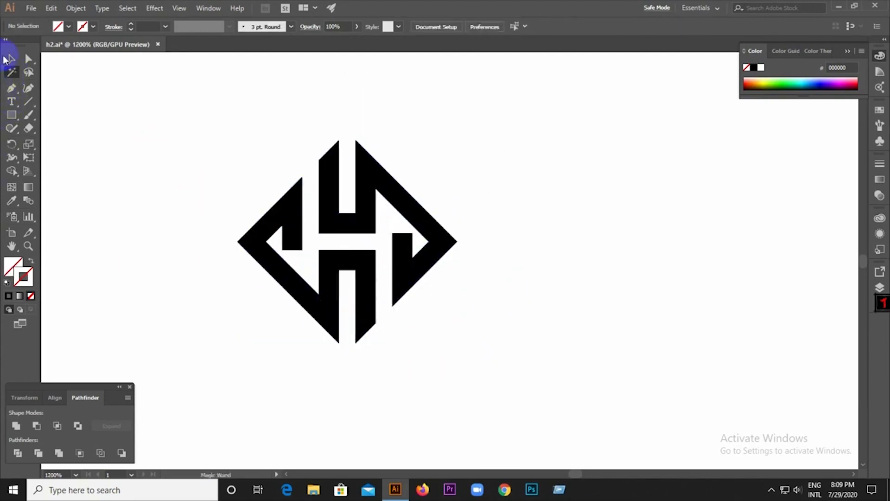
{"action": "left_click_drag", "start_coordinate": [155, 127], "coordinate": [464, 329]}
{"action": "left_click", "coordinate": [16, 425]}
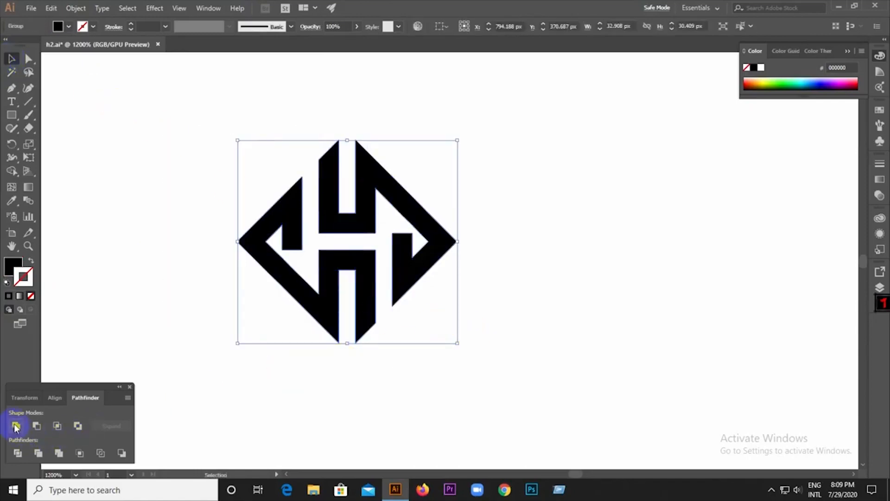
- Enlarge the diamond H to about 131 by 121 px and move it to the artboard's upper-right corner
{"action": "scroll", "coordinate": [342, 348], "scroll_direction": "down", "scroll_amount": 5}
{"action": "left_click_drag", "start_coordinate": [361, 347], "coordinate": [397, 399]}
{"action": "scroll", "coordinate": [410, 345], "scroll_direction": "down", "scroll_amount": 2}
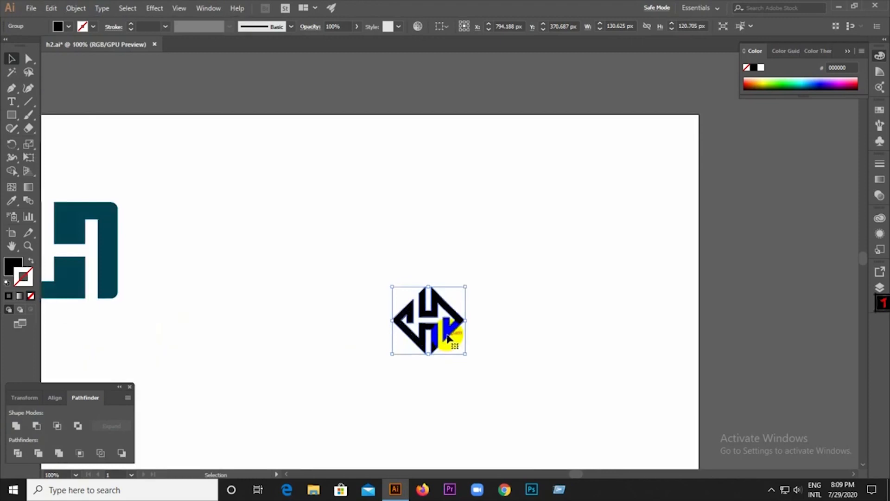
{"action": "left_click_drag", "start_coordinate": [446, 336], "coordinate": [650, 176]}
- Place a smaller copy of the teal square H below the diamond H and delete the original teal H
{"action": "left_click_drag", "start_coordinate": [123, 240], "coordinate": [542, 168]}
{"action": "scroll", "coordinate": [541, 168], "scroll_direction": "up", "scroll_amount": 1}
{"action": "left_click_drag", "start_coordinate": [562, 255], "coordinate": [523, 215]}
{"action": "left_click", "coordinate": [296, 246]}
{"action": "scroll", "coordinate": [296, 246], "scroll_direction": "down", "scroll_amount": 1}
{"action": "left_click_drag", "start_coordinate": [451, 204], "coordinate": [585, 287]}
{"action": "scroll", "coordinate": [581, 246], "scroll_direction": "down", "scroll_amount": 2}
{"action": "left_click", "coordinate": [254, 263]}
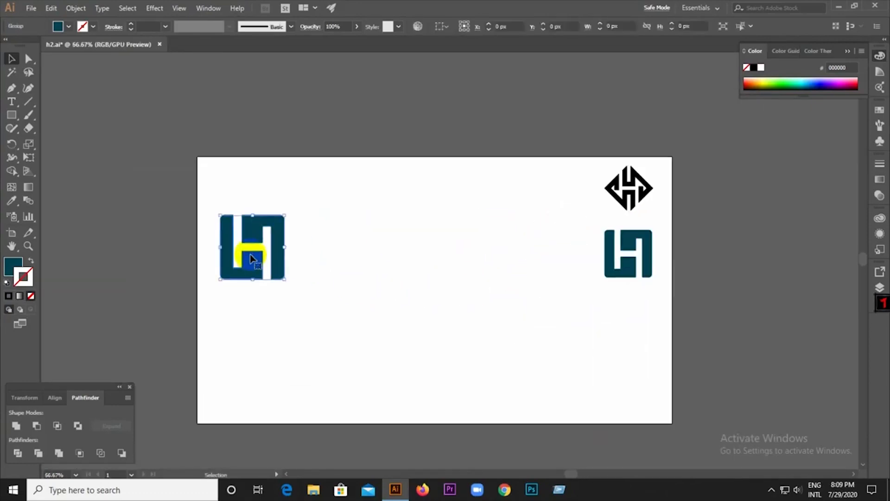
{"action": "key", "text": "Delete"}
{"action": "key", "text": "ctrl+0"}
{"action": "scroll", "coordinate": [415, 225], "scroll_direction": "up", "scroll_amount": 1}
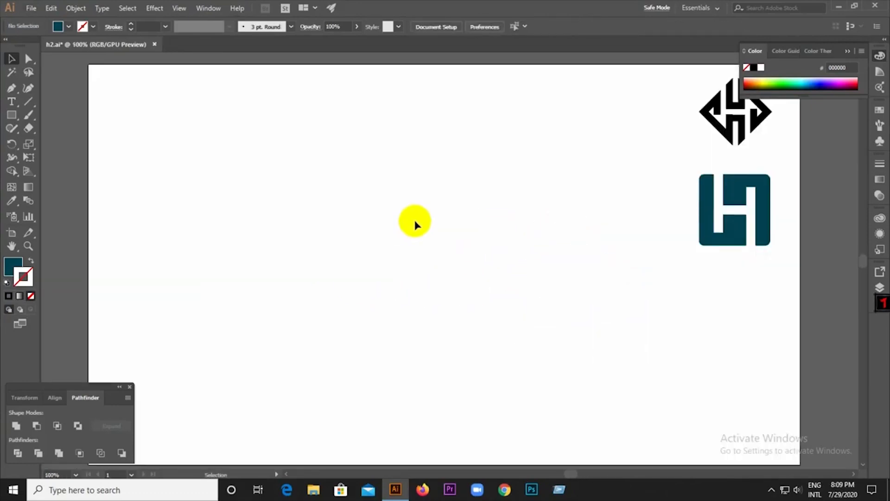
- Draw a teal vertical bar of 34 by 200 px and place a copy to its right, slightly higher
{"action": "left_click", "coordinate": [48, 121]}
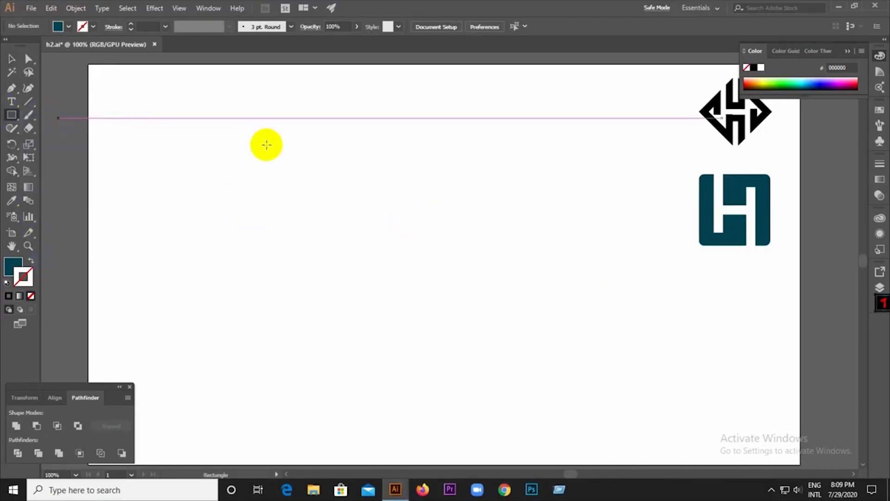
{"action": "left_click_drag", "start_coordinate": [283, 185], "coordinate": [305, 297]}
{"action": "left_click", "coordinate": [12, 59]}
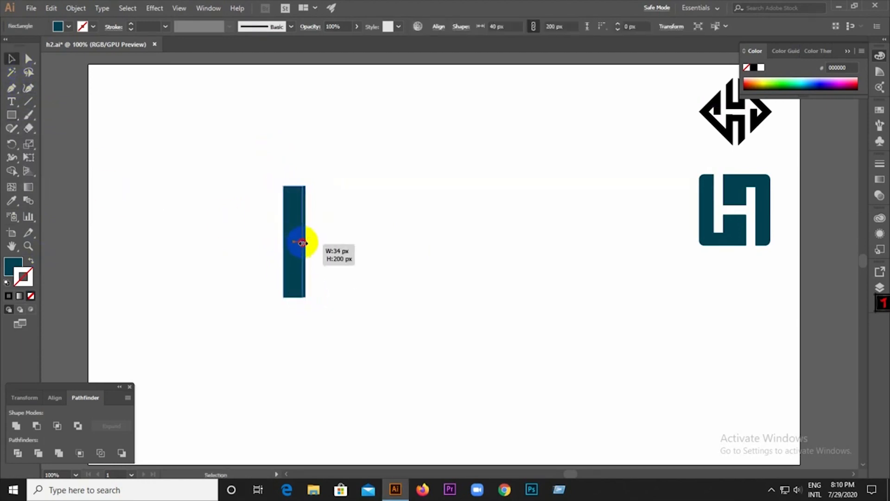
{"action": "left_click_drag", "start_coordinate": [302, 243], "coordinate": [338, 208]}
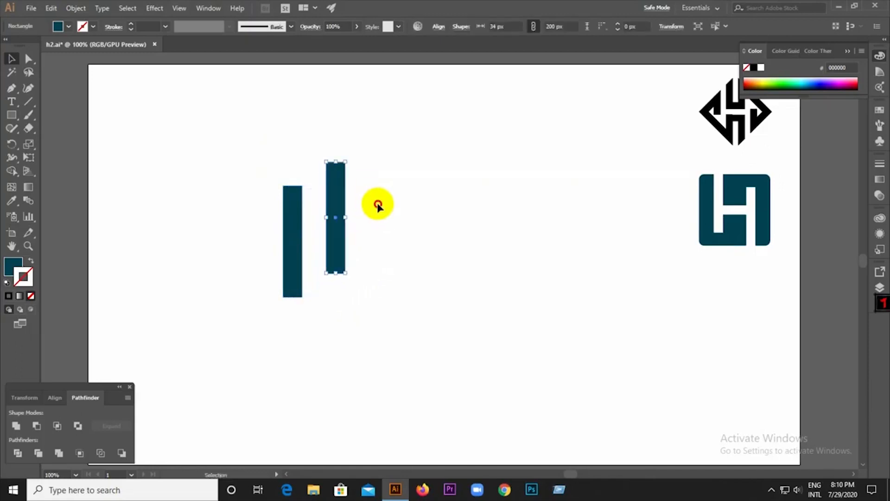
{"action": "left_click", "coordinate": [379, 199]}
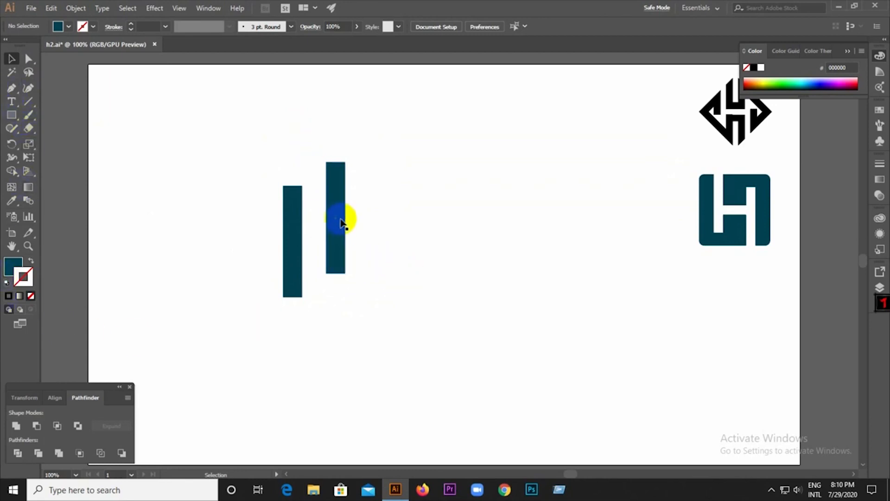
- Copy the bar again, rotate the copy to horizontal, and thin it to about 23 px high beside the vertical bars
{"action": "left_click_drag", "start_coordinate": [341, 222], "coordinate": [400, 227]}
{"action": "left_click_drag", "start_coordinate": [410, 157], "coordinate": [441, 251]}
{"action": "scroll", "coordinate": [380, 221], "scroll_direction": "up", "scroll_amount": 3}
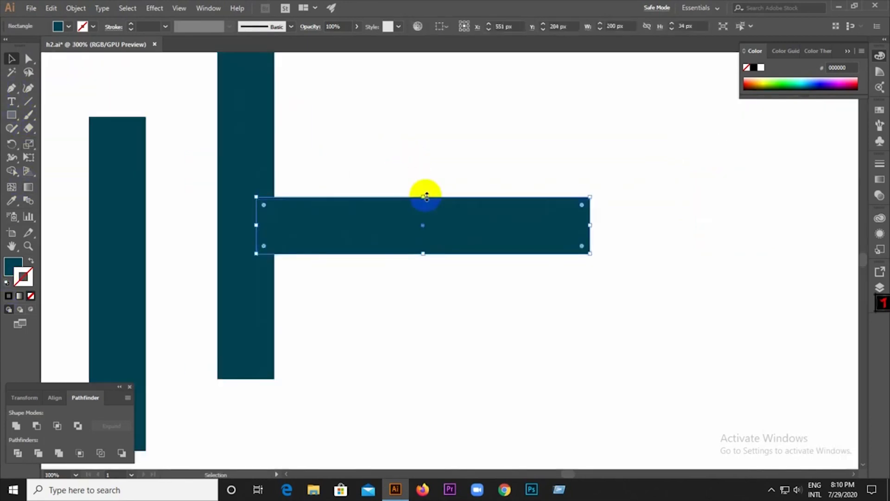
{"action": "left_click_drag", "start_coordinate": [424, 196], "coordinate": [429, 216]}
{"action": "left_click", "coordinate": [436, 282]}
{"action": "scroll", "coordinate": [436, 282], "scroll_direction": "down", "scroll_amount": 1}
{"action": "left_click_drag", "start_coordinate": [387, 242], "coordinate": [447, 198]}
- Group the two vertical bars and align them with the horizontal bar on their horizontal and vertical centres
{"action": "left_click", "coordinate": [224, 261]}
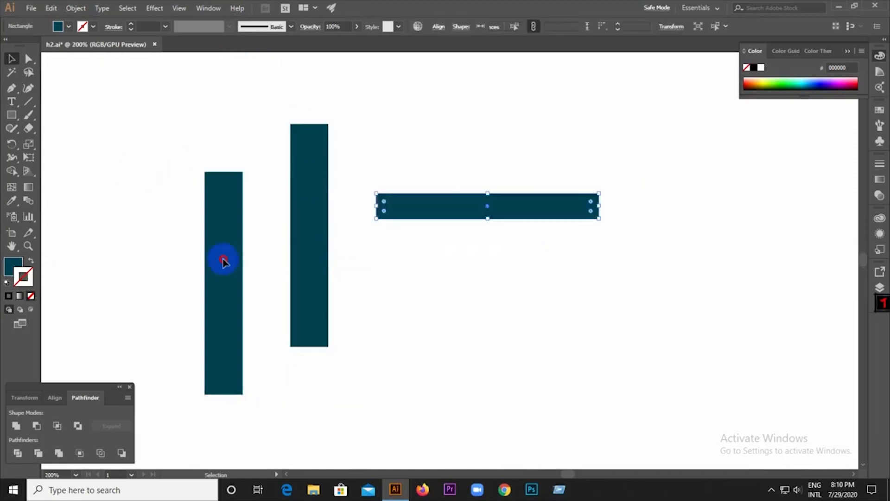
{"action": "left_click", "coordinate": [309, 282], "text": "shift"}
{"action": "right_click", "coordinate": [310, 283]}
{"action": "left_click", "coordinate": [343, 134]}
{"action": "left_click_drag", "start_coordinate": [115, 196], "coordinate": [521, 281]}
{"action": "key", "text": "ctrl+a"}
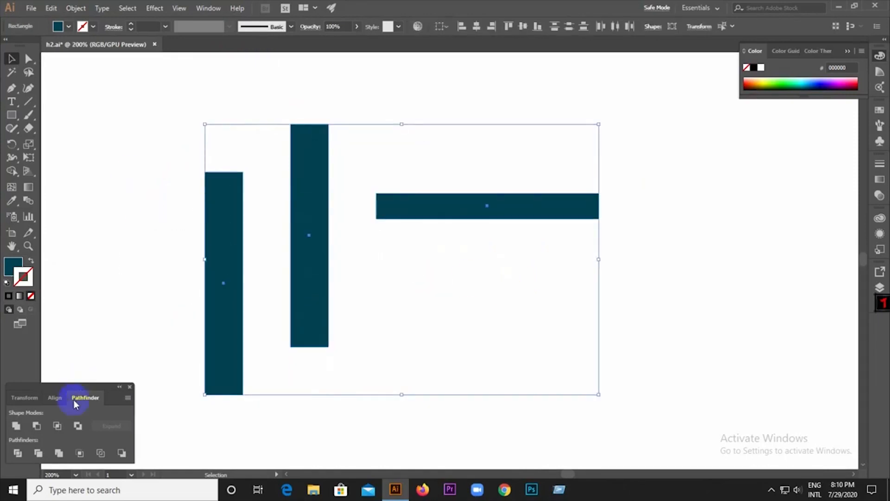
{"action": "left_click", "coordinate": [60, 397]}
{"action": "left_click", "coordinate": [33, 425]}
{"action": "left_click", "coordinate": [104, 426]}
{"action": "left_click", "coordinate": [139, 346]}
{"action": "scroll", "coordinate": [149, 342], "scroll_direction": "down", "scroll_amount": 2}
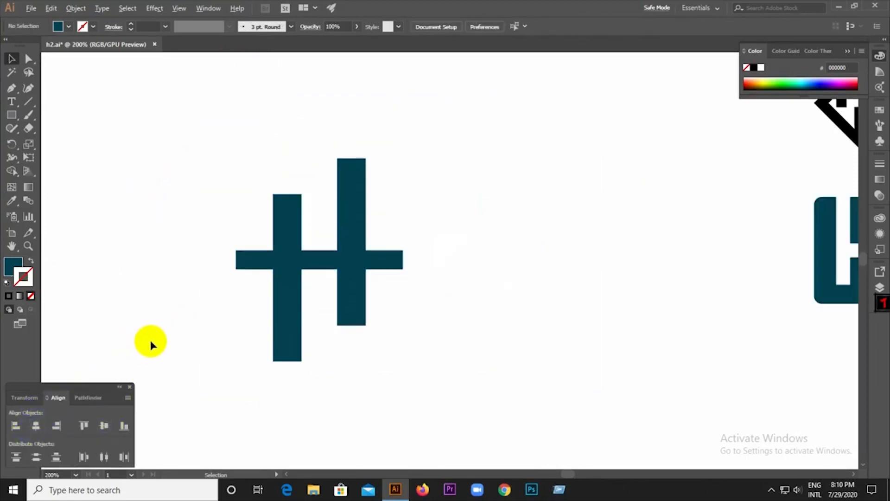
- Divide the overlapping bars with Pathfinder and ungroup the resulting pieces
{"action": "scroll", "coordinate": [224, 234], "scroll_direction": "up", "scroll_amount": 1}
{"action": "key", "text": "ctrl+a"}
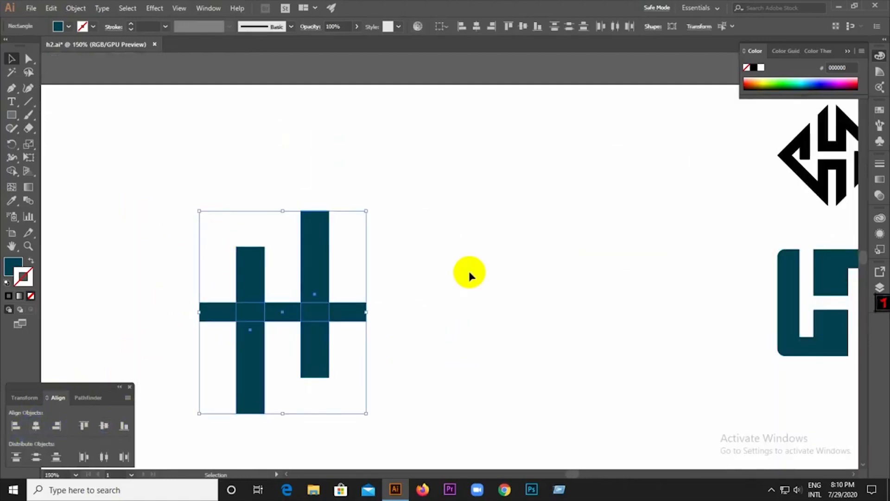
{"action": "left_click", "coordinate": [87, 397]}
{"action": "left_click", "coordinate": [17, 453]}
{"action": "right_click", "coordinate": [313, 307]}
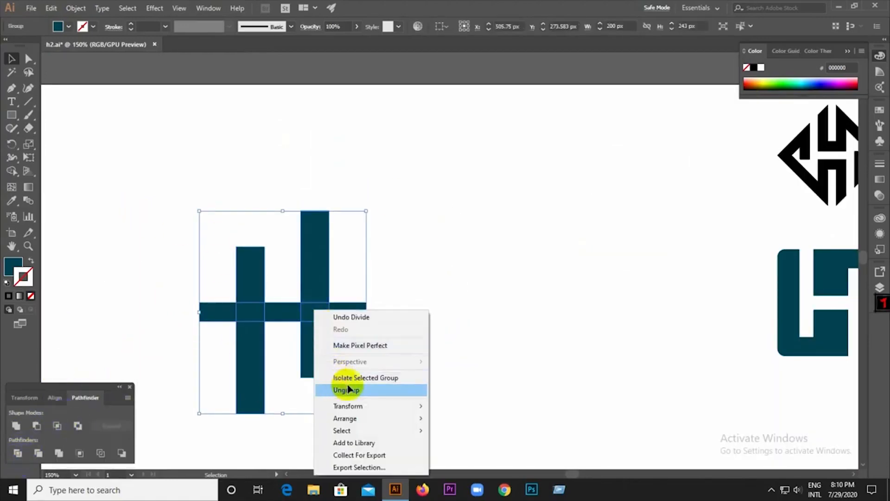
{"action": "left_click", "coordinate": [348, 389]}
- Delete the crossbar ends that stick out beyond the two vertical bars
{"action": "left_click", "coordinate": [440, 350]}
{"action": "left_click", "coordinate": [369, 316]}
{"action": "key", "text": "Delete"}
{"action": "left_click", "coordinate": [213, 312]}
{"action": "key", "text": "Delete"}
- Group the remaining pieces of the staggered H
{"action": "left_click_drag", "start_coordinate": [181, 238], "coordinate": [326, 314]}
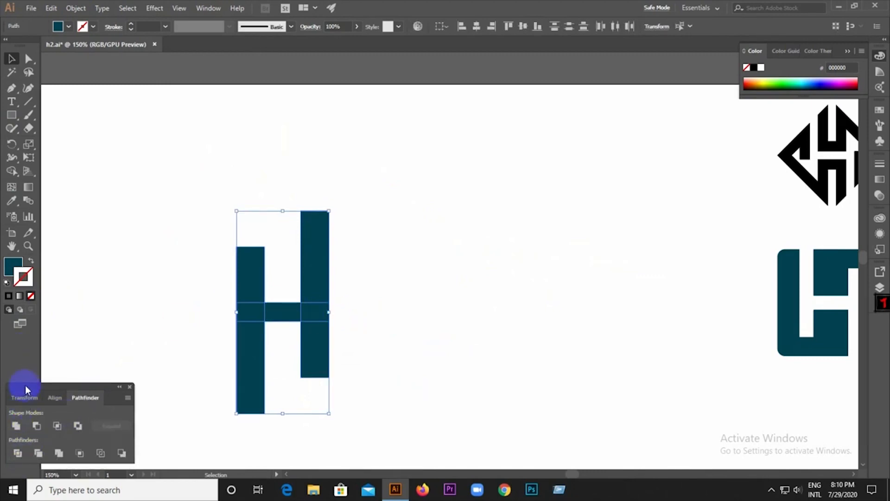
{"action": "left_click", "coordinate": [170, 257]}
{"action": "left_click_drag", "start_coordinate": [131, 225], "coordinate": [309, 362]}
{"action": "right_click", "coordinate": [324, 277]}
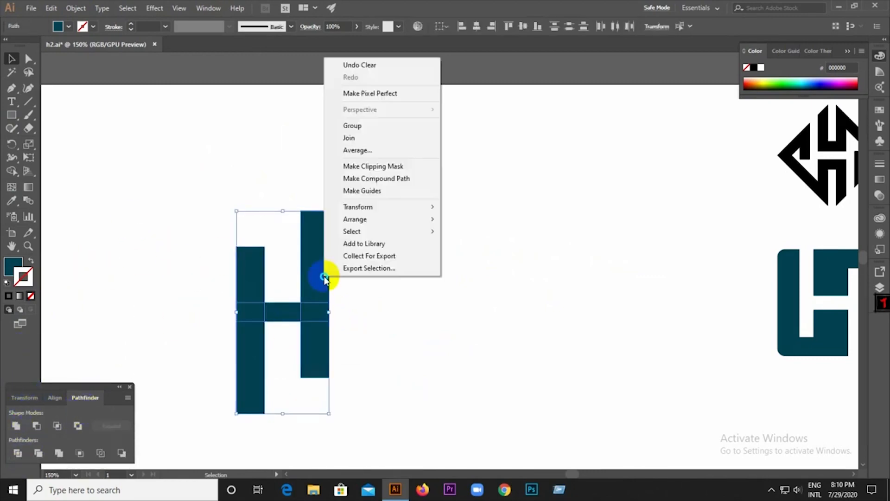
{"action": "left_click", "coordinate": [352, 125]}
{"action": "left_click", "coordinate": [477, 151]}
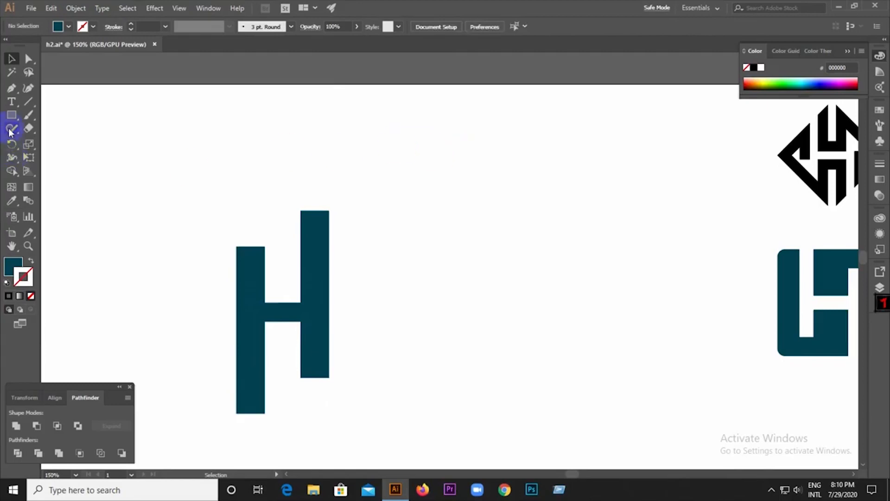
- Draw a teal hexagon about 125 by 108 px beside the staggered H and rotate it 90° so a corner points up
{"action": "left_click_drag", "start_coordinate": [15, 115], "coordinate": [52, 155]}
{"action": "left_click_drag", "start_coordinate": [436, 280], "coordinate": [455, 332]}
{"action": "left_click", "coordinate": [12, 58]}
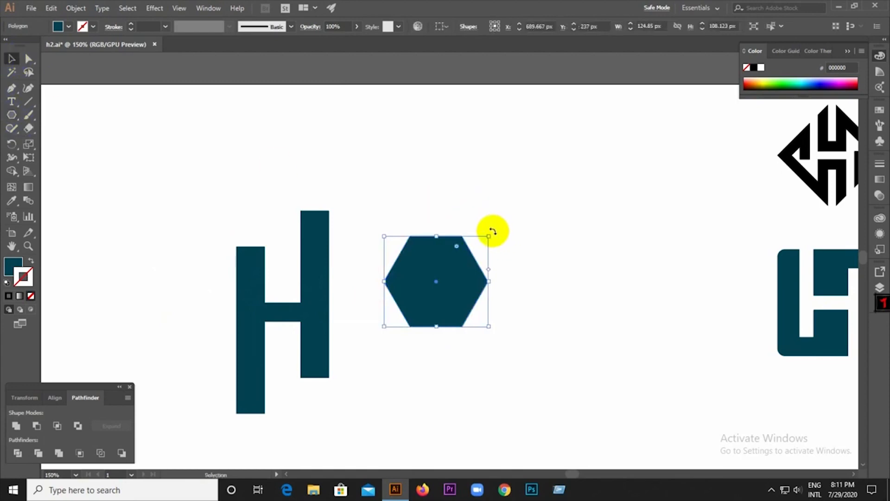
{"action": "left_click_drag", "start_coordinate": [492, 231], "coordinate": [512, 320]}
{"action": "left_click", "coordinate": [548, 281]}
- Enlarge the hexagon to about 225 by 260 px centred over the staggered H and send it to the back
{"action": "left_click_drag", "start_coordinate": [437, 298], "coordinate": [295, 320]}
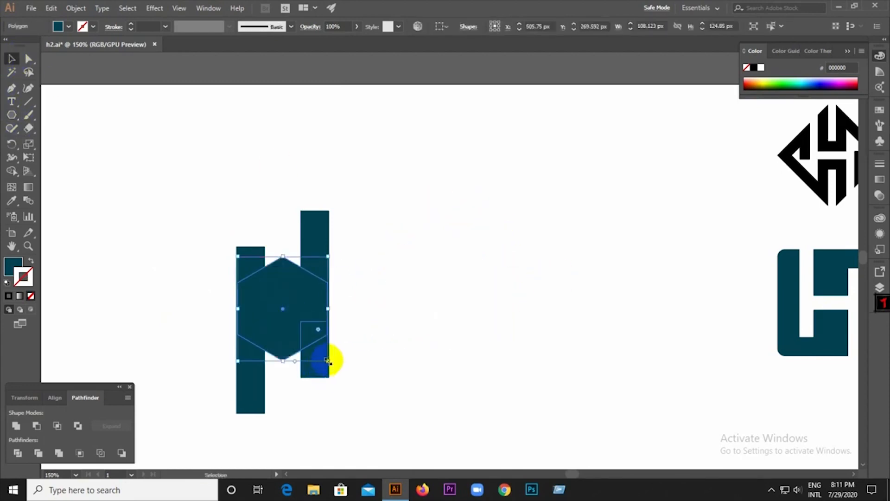
{"action": "left_click_drag", "start_coordinate": [328, 360], "coordinate": [377, 423]}
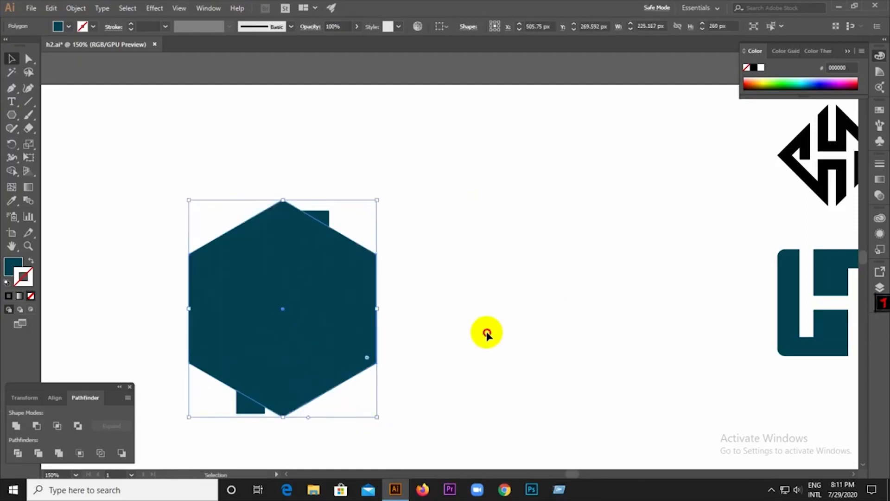
{"action": "right_click", "coordinate": [305, 260]}
{"action": "mouse_move", "coordinate": [392, 204]}
{"action": "left_click", "coordinate": [475, 229]}
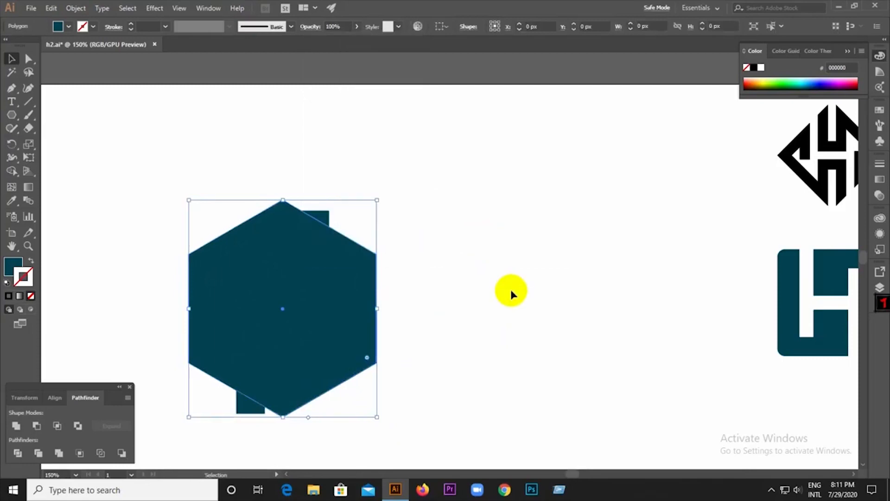
{"action": "left_click", "coordinate": [511, 292]}
- Recolour the staggered H black by sampling the diamond H logo with the Eyedropper
{"action": "left_click", "coordinate": [324, 210]}
{"action": "left_click", "coordinate": [9, 198]}
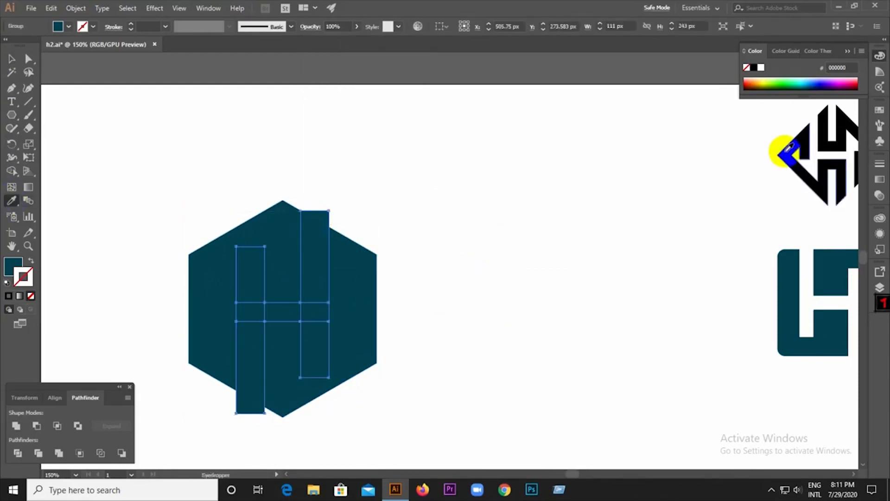
{"action": "left_click", "coordinate": [788, 147]}
{"action": "left_click", "coordinate": [11, 58]}
- Align the black H and the hexagon on their vertical centres
{"action": "left_click", "coordinate": [132, 222]}
{"action": "left_click_drag", "start_coordinate": [132, 222], "coordinate": [465, 417]}
{"action": "key", "text": "shift+F7"}
{"action": "left_click", "coordinate": [103, 425]}
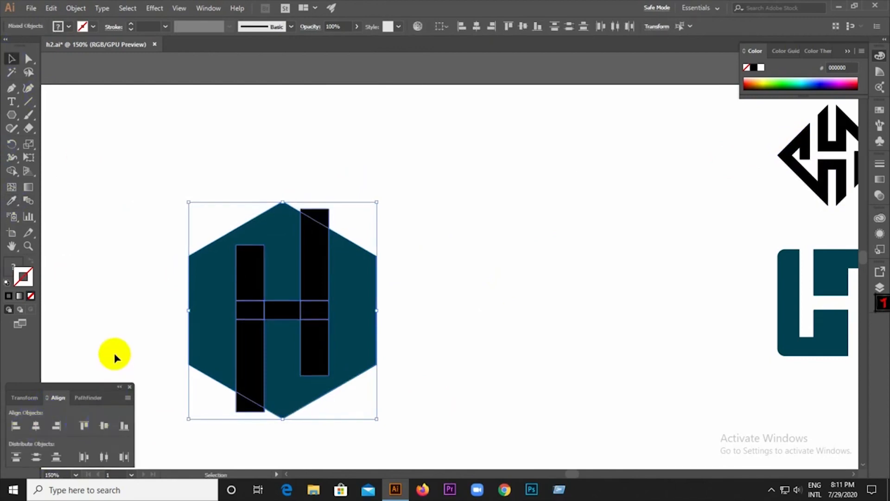
{"action": "left_click", "coordinate": [115, 357]}
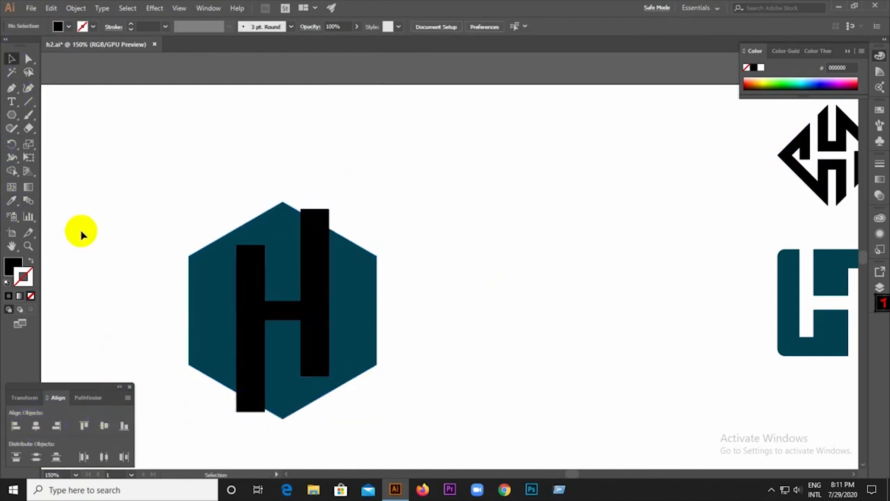
- Divide the hexagon and the black H with Pathfinder and ungroup the pieces
{"action": "left_click_drag", "start_coordinate": [79, 232], "coordinate": [465, 422]}
{"action": "left_click", "coordinate": [89, 401]}
{"action": "left_click", "coordinate": [19, 452]}
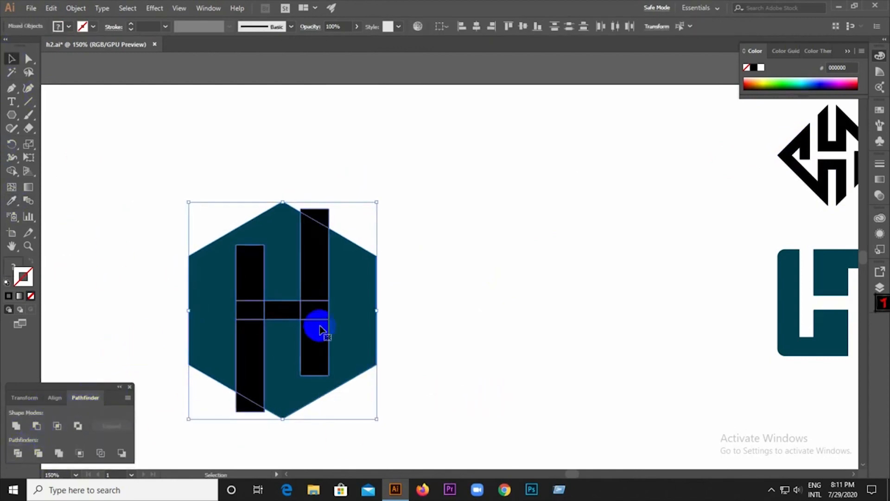
{"action": "right_click", "coordinate": [318, 328]}
{"action": "left_click", "coordinate": [370, 237]}
- Delete the black pieces of the H's right upright inside the hexagon and of its crossbar
{"action": "left_click", "coordinate": [313, 307]}
{"action": "key", "text": "Delete"}
{"action": "left_click", "coordinate": [318, 281]}
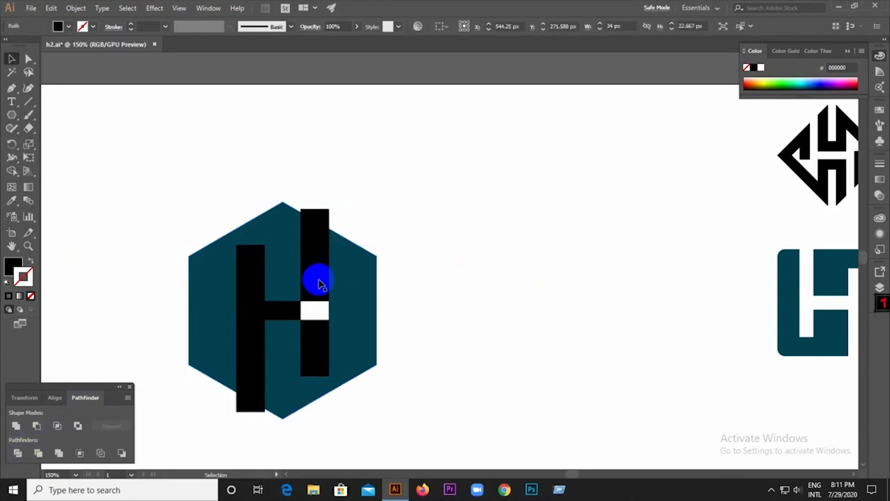
{"action": "key", "text": "Delete"}
{"action": "left_click", "coordinate": [313, 334]}
{"action": "key", "text": "Delete"}
{"action": "left_click", "coordinate": [297, 308]}
- Delete the black pieces of the H's left upright and the two black tips outside the hexagon's edges
{"action": "key", "text": "Delete"}
{"action": "left_click", "coordinate": [255, 306]}
{"action": "key", "text": "Delete"}
{"action": "left_click", "coordinate": [254, 282]}
{"action": "key", "text": "Delete"}
{"action": "left_click", "coordinate": [256, 329]}
{"action": "key", "text": "Delete"}
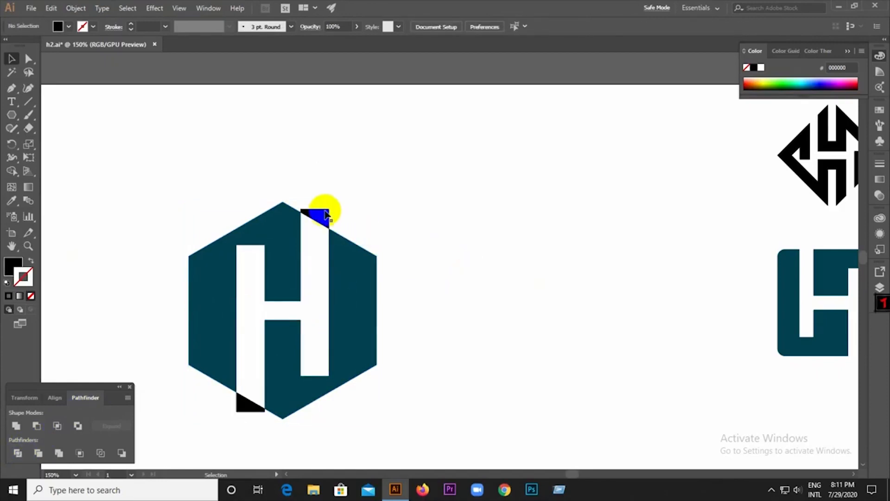
{"action": "left_click", "coordinate": [325, 214]}
{"action": "key", "text": "Delete"}
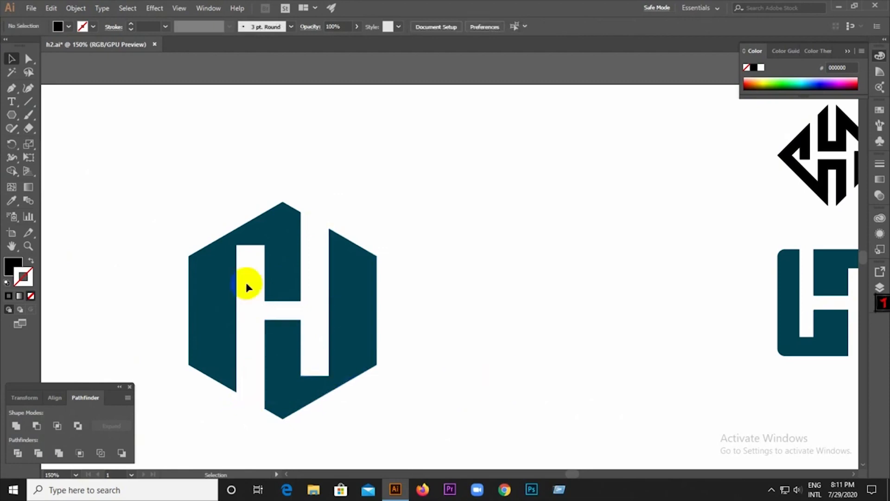
{"action": "left_click", "coordinate": [270, 256]}
- Draw a point-up hexagon about 120 by 139 px above the hexagon logo and give it a 3 pt black stroke without fill
{"action": "left_click", "coordinate": [17, 121]}
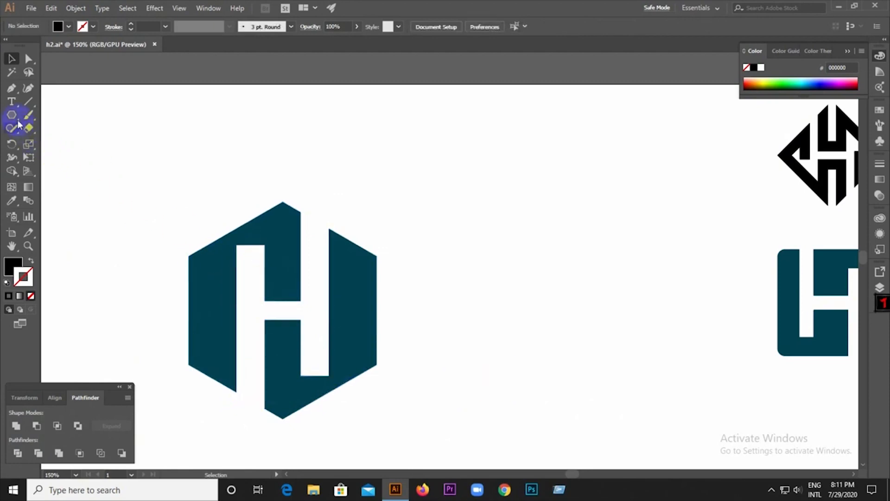
{"action": "left_click_drag", "start_coordinate": [394, 174], "coordinate": [436, 211]}
{"action": "left_click", "coordinate": [11, 58]}
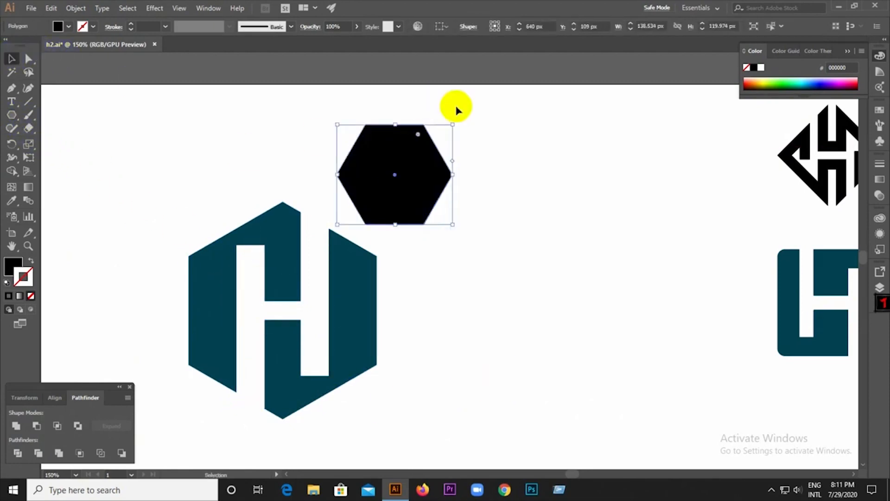
{"action": "left_click_drag", "start_coordinate": [457, 120], "coordinate": [469, 210]}
{"action": "left_click", "coordinate": [31, 261]}
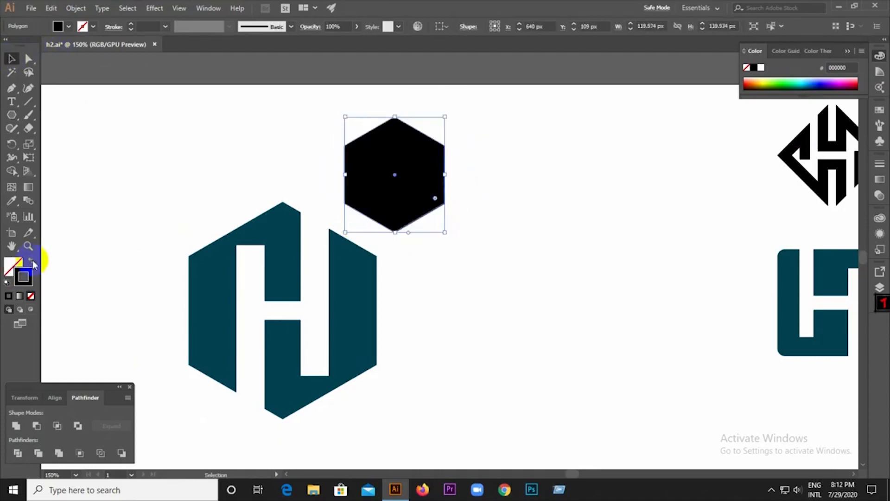
{"action": "left_click", "coordinate": [131, 25]}
{"action": "left_click", "coordinate": [132, 25]}
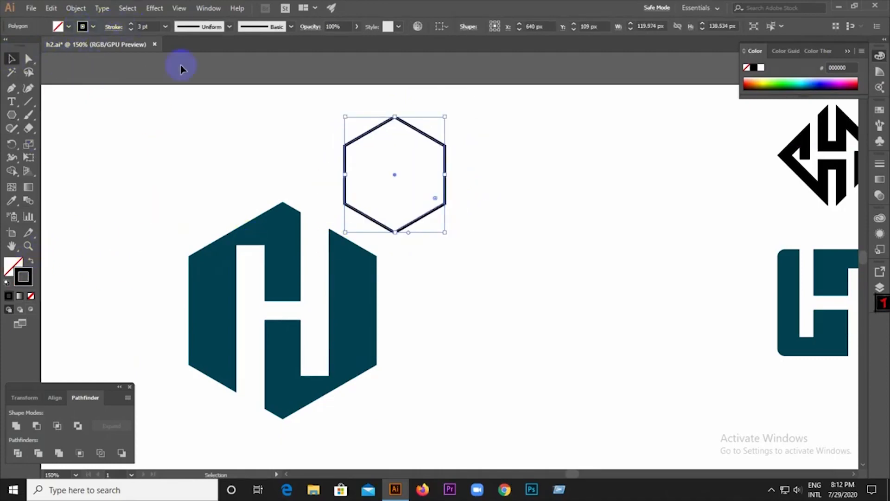
- Enlarge the outlined hexagon about its centre to about 241 by 278 px
{"action": "mouse_move", "coordinate": [445, 232]}
{"action": "left_mouse_down"}
{"action": "mouse_move", "coordinate": [505, 272]}
{"action": "mouse_move", "coordinate": [449, 160]}
{"action": "left_mouse_up"}
{"action": "key", "text": "ctrl+z"}
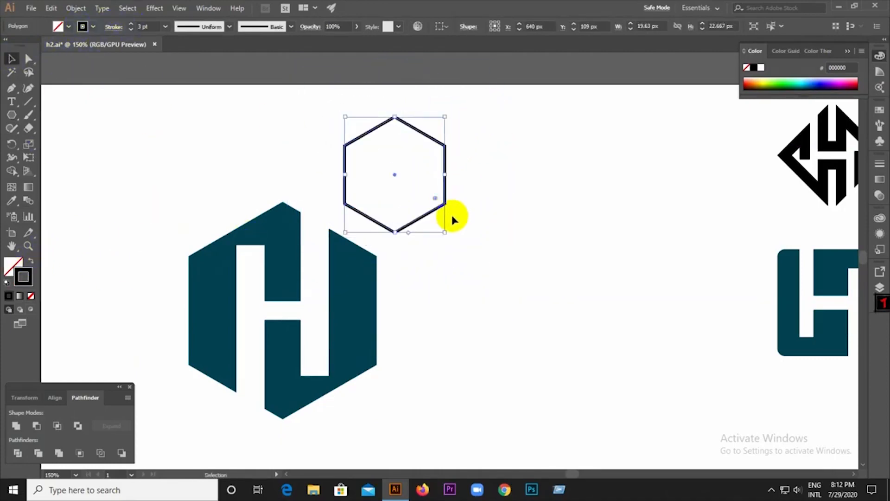
{"action": "left_click_drag", "start_coordinate": [446, 231], "coordinate": [495, 306]}
- Try to centre the outlined hexagon and the separate teal logo pieces on each other, and undo the alignment
{"action": "left_click_drag", "start_coordinate": [143, 202], "coordinate": [387, 391]}
{"action": "left_click", "coordinate": [54, 397]}
{"action": "left_click", "coordinate": [36, 425]}
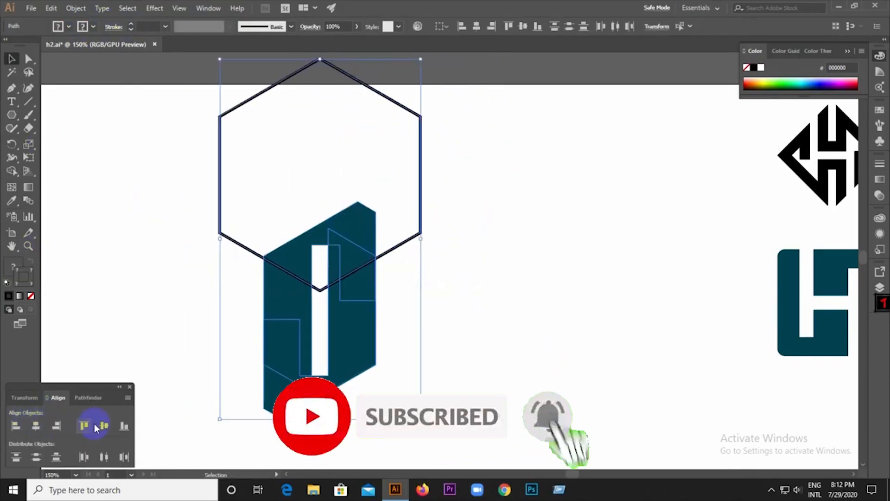
{"action": "left_click", "coordinate": [103, 425]}
{"action": "key", "text": "ctrl+z"}
{"action": "key", "text": "ctrl+z"}
- Group the two teal pieces of the H logo
{"action": "key", "text": "a"}
{"action": "left_click", "coordinate": [506, 341]}
{"action": "key", "text": "v"}
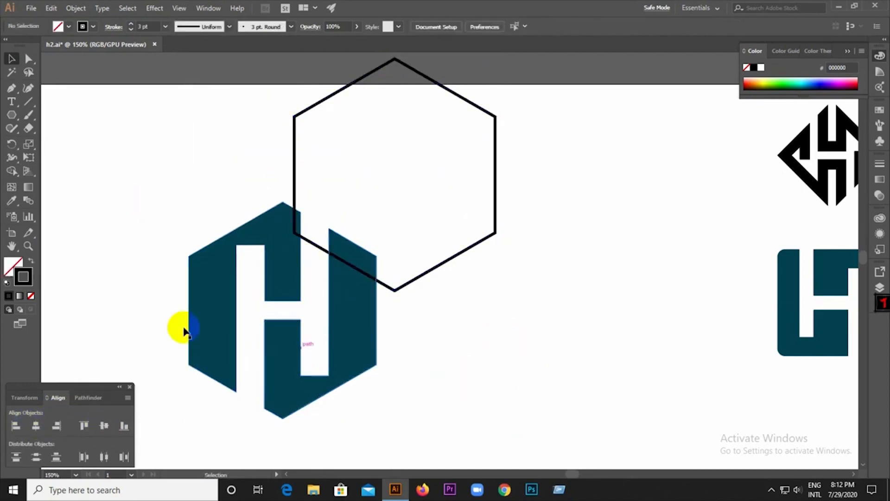
{"action": "left_click_drag", "start_coordinate": [115, 324], "coordinate": [427, 388]}
{"action": "right_click", "coordinate": [281, 132]}
{"action": "left_click", "coordinate": [317, 214]}
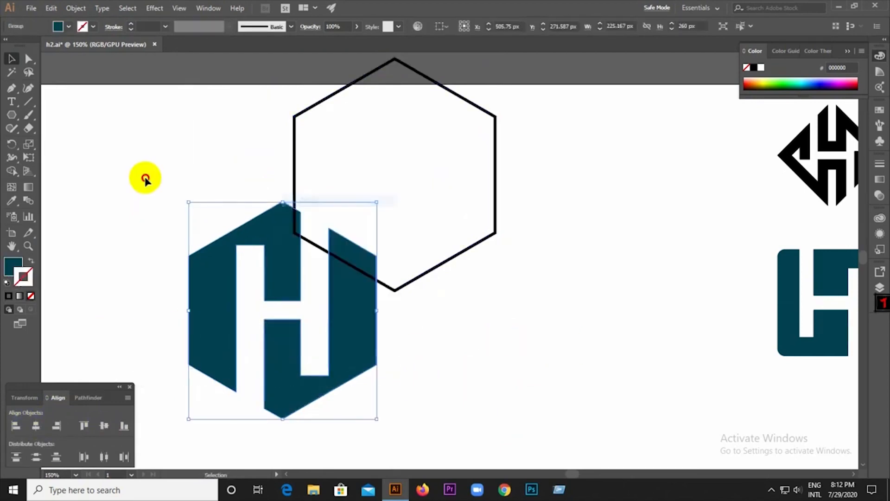
- Centre the grouped H logo and the hexagon outline on each other horizontally and vertically
{"action": "left_click", "coordinate": [37, 424]}
{"action": "left_click", "coordinate": [104, 425]}
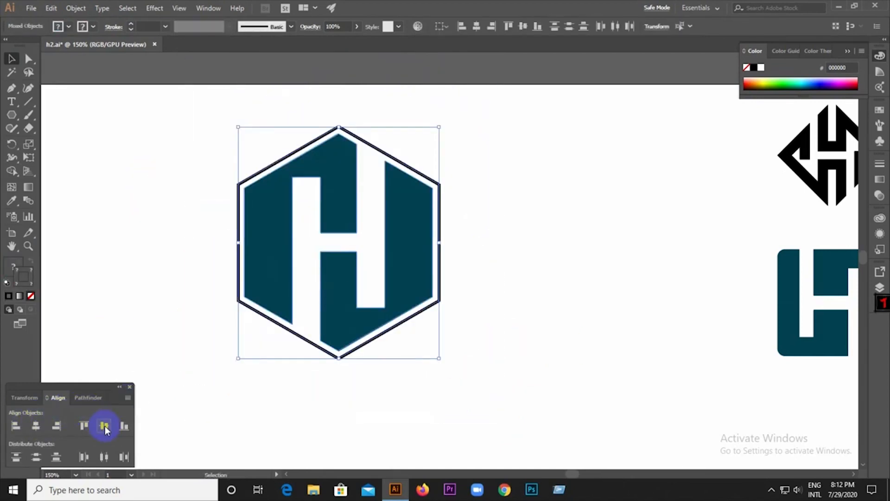
{"action": "left_click", "coordinate": [268, 384]}
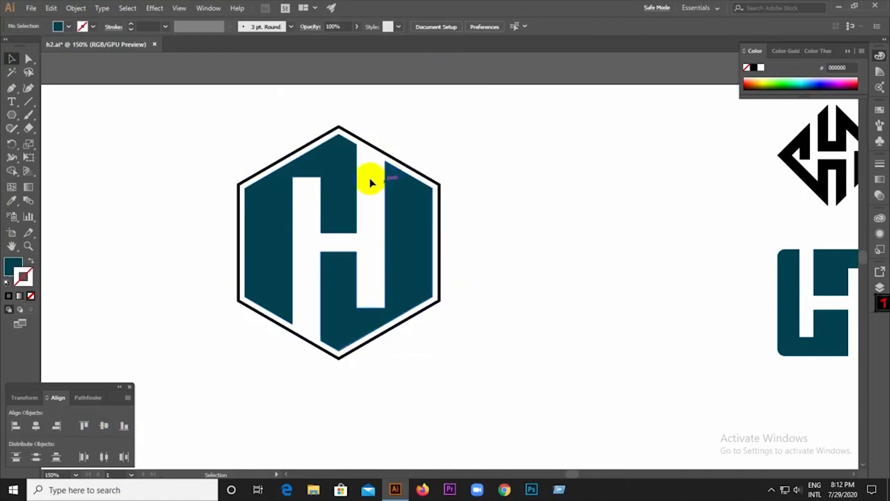
- Increase the stroke weight of the hexagon outline to 6 pt
{"action": "scroll", "coordinate": [339, 153], "scroll_direction": "up", "scroll_amount": 2}
{"action": "left_click", "coordinate": [298, 124]}
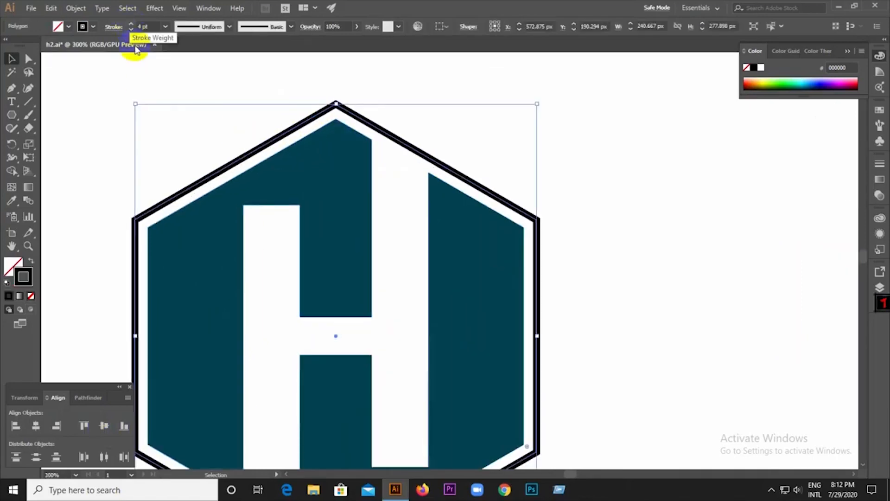
{"action": "left_click", "coordinate": [135, 135]}
{"action": "scroll", "coordinate": [316, 110], "scroll_direction": "up", "scroll_amount": 1}
{"action": "scroll", "coordinate": [325, 111], "scroll_direction": "down", "scroll_amount": 3}
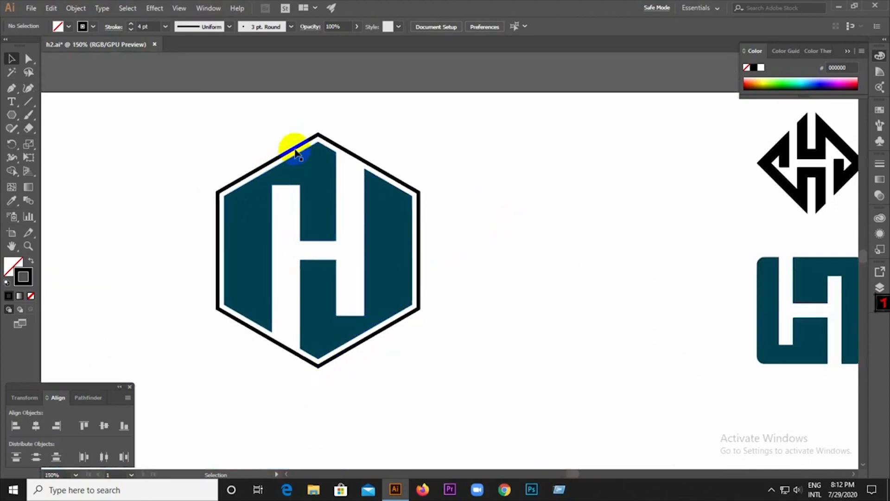
{"action": "left_click", "coordinate": [308, 140]}
{"action": "left_click", "coordinate": [131, 25]}
{"action": "left_click", "coordinate": [130, 25]}
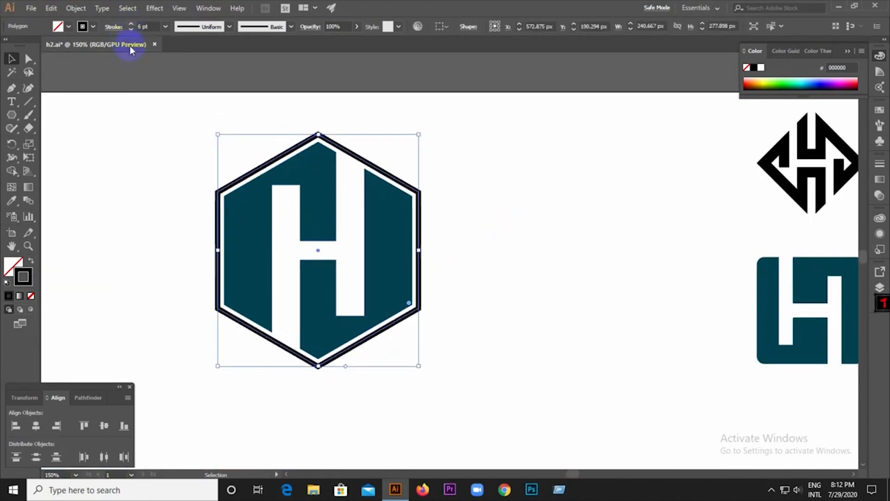
{"action": "left_click", "coordinate": [228, 168]}
- Try rounding the hexagon outline's top corner by about 3.6 px, and undo it
{"action": "scroll", "coordinate": [292, 151], "scroll_direction": "up", "scroll_amount": 2}
{"action": "left_click", "coordinate": [295, 151]}
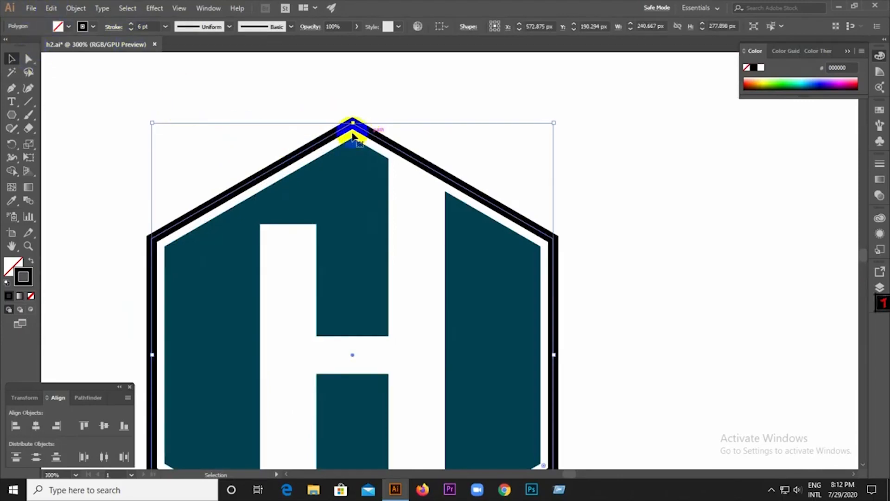
{"action": "left_click", "coordinate": [388, 124]}
{"action": "left_click", "coordinate": [354, 125]}
{"action": "left_click", "coordinate": [28, 59]}
{"action": "left_click", "coordinate": [351, 122]}
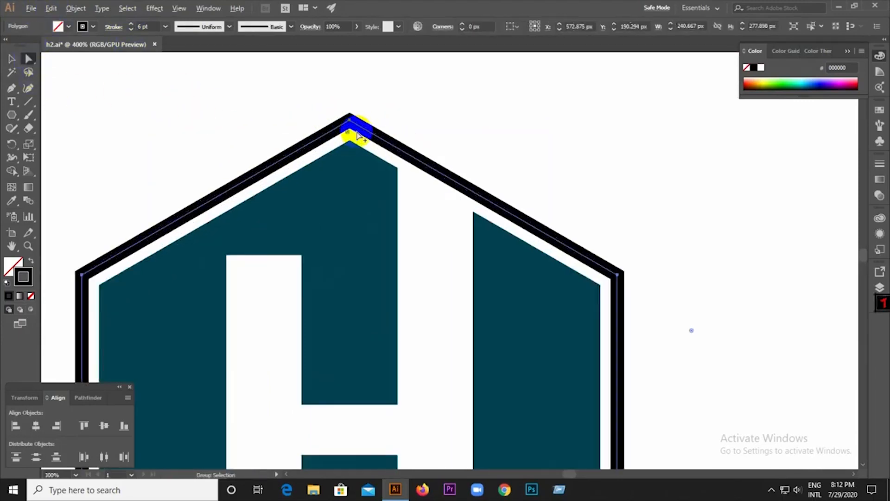
{"action": "scroll", "coordinate": [350, 123], "scroll_direction": "up", "scroll_amount": 3}
{"action": "scroll", "coordinate": [332, 125], "scroll_direction": "down", "scroll_amount": 2}
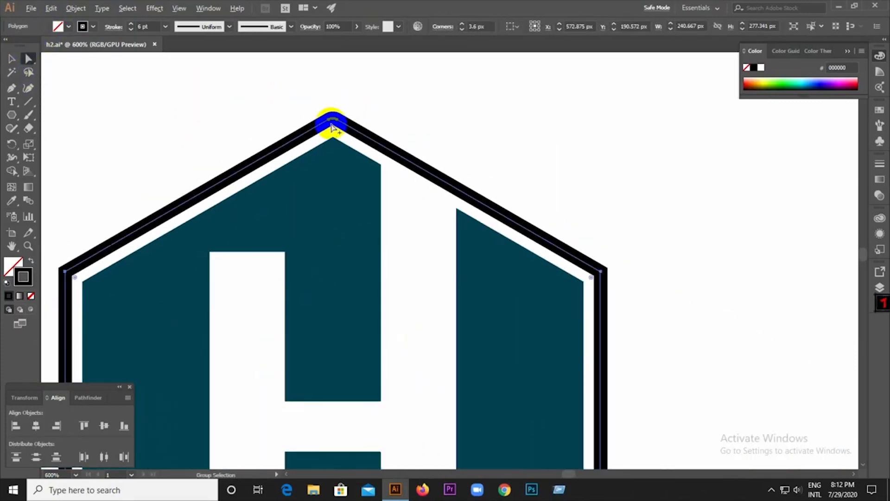
{"action": "key", "text": "ctrl+z"}
- Try again to round the outline's top corner from its single anchor point
{"action": "left_click", "coordinate": [333, 118]}
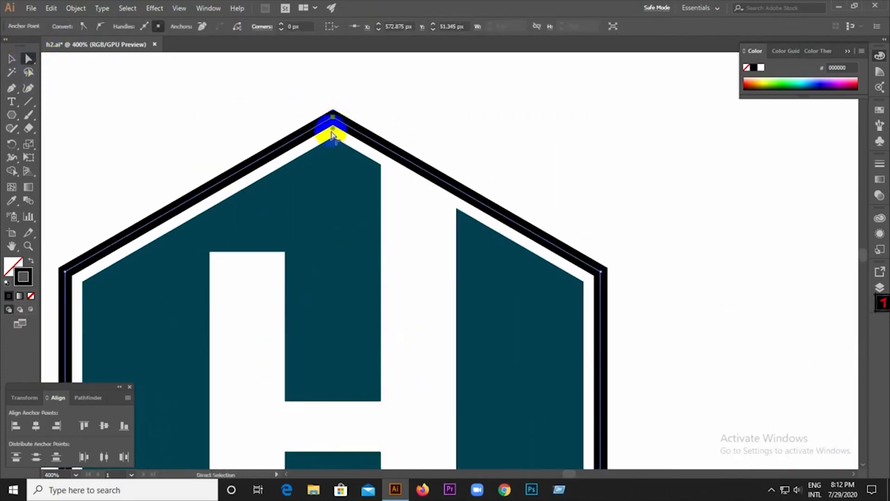
{"action": "left_click_drag", "start_coordinate": [335, 139], "coordinate": [342, 134]}
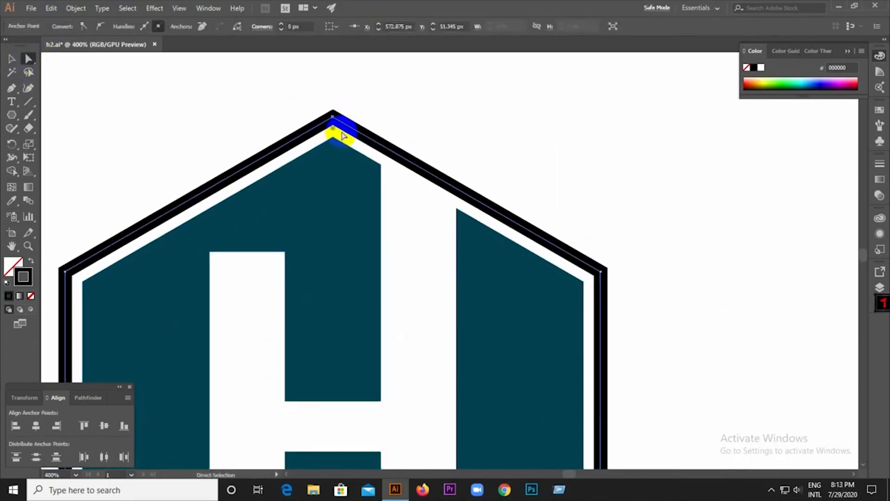
{"action": "left_click", "coordinate": [270, 110]}
{"action": "left_click", "coordinate": [332, 120]}
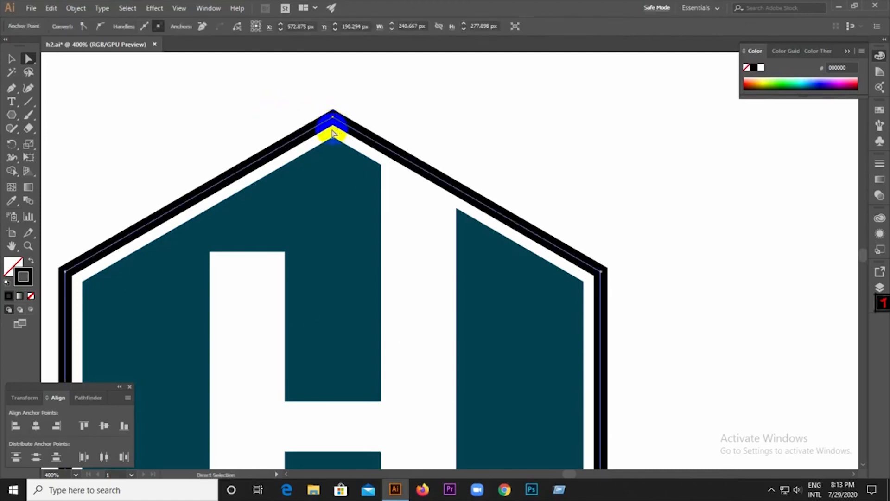
{"action": "left_click", "coordinate": [11, 59]}
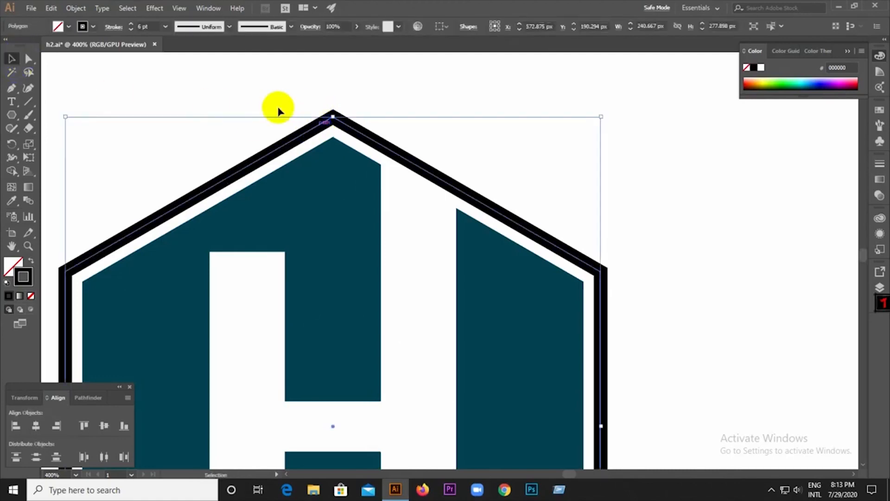
- Round all corners of the hexagon outline to a radius of about 9.7 px
{"action": "left_click", "coordinate": [277, 107]}
{"action": "left_click", "coordinate": [326, 123]}
{"action": "left_click", "coordinate": [28, 59]}
{"action": "left_click", "coordinate": [366, 142]}
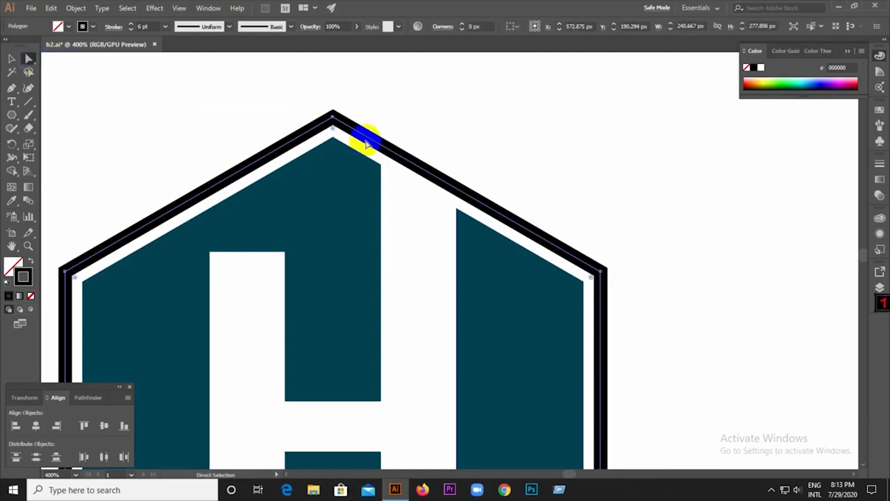
{"action": "left_click_drag", "start_coordinate": [333, 130], "coordinate": [337, 142]}
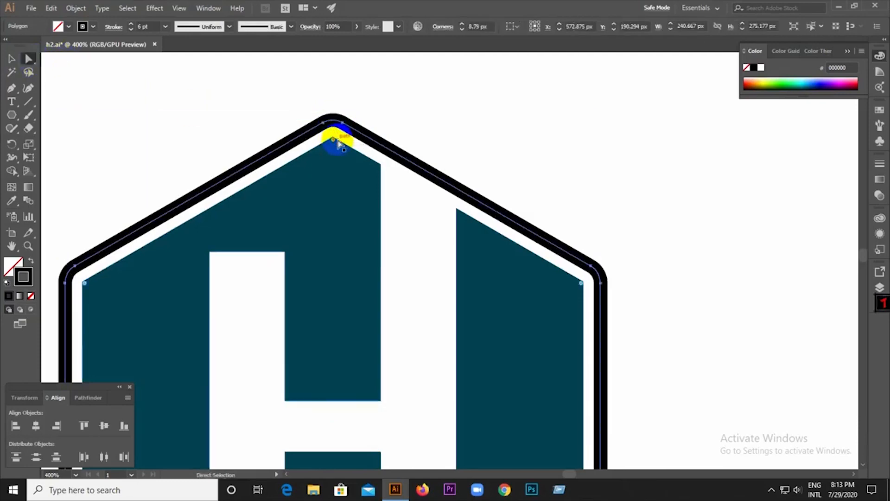
{"action": "scroll", "coordinate": [338, 140], "scroll_direction": "down", "scroll_amount": 3}
{"action": "scroll", "coordinate": [334, 136], "scroll_direction": "up", "scroll_amount": 5}
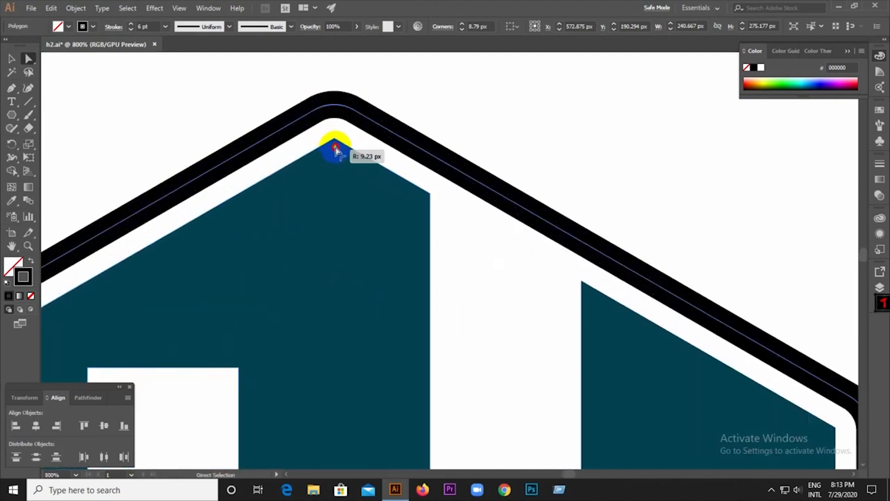
{"action": "left_click_drag", "start_coordinate": [335, 147], "coordinate": [336, 145]}
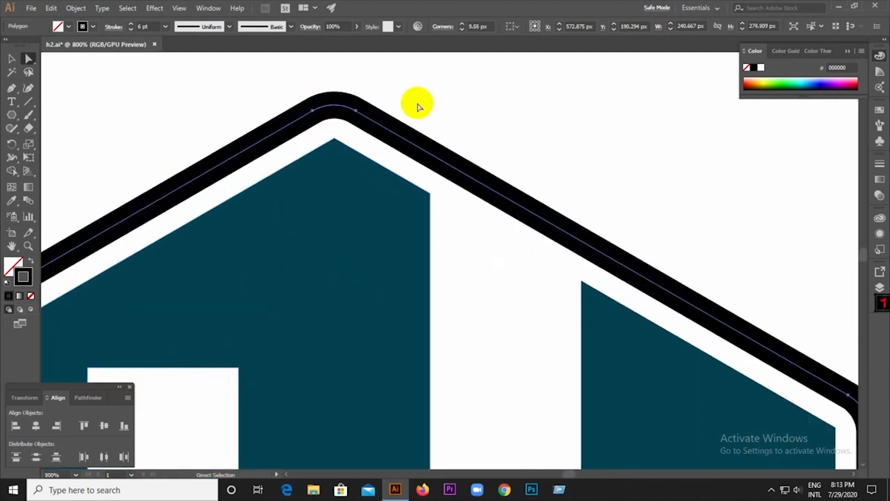
{"action": "left_click", "coordinate": [417, 106]}
{"action": "left_click", "coordinate": [11, 59]}
- Try to pick the outer corners of the grouped teal logo for rounding
{"action": "scroll", "coordinate": [286, 117], "scroll_direction": "down", "scroll_amount": 2}
{"action": "scroll", "coordinate": [289, 129], "scroll_direction": "down", "scroll_amount": 3}
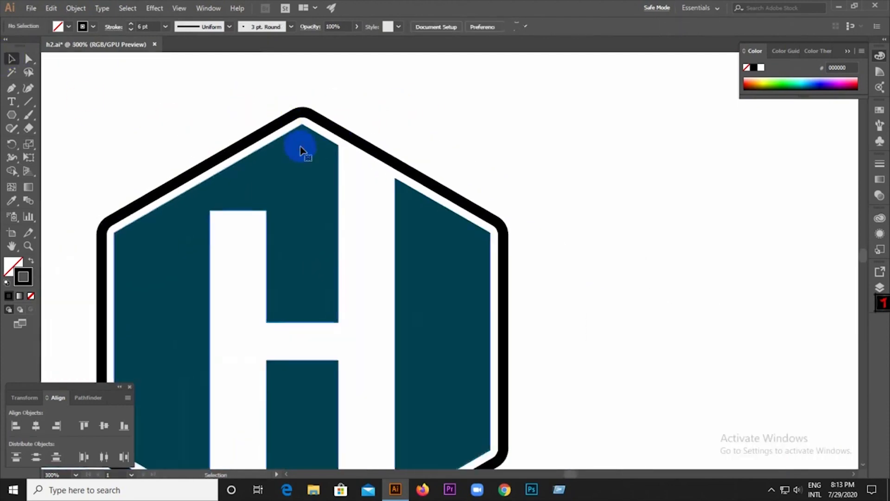
{"action": "left_click", "coordinate": [298, 143]}
{"action": "left_click", "coordinate": [28, 59]}
{"action": "scroll", "coordinate": [301, 125], "scroll_direction": "up", "scroll_amount": 3}
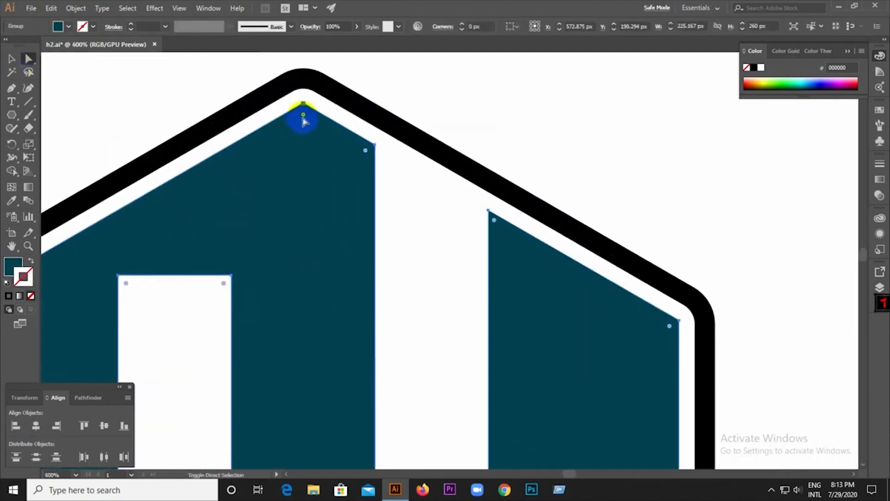
{"action": "left_click", "coordinate": [673, 328]}
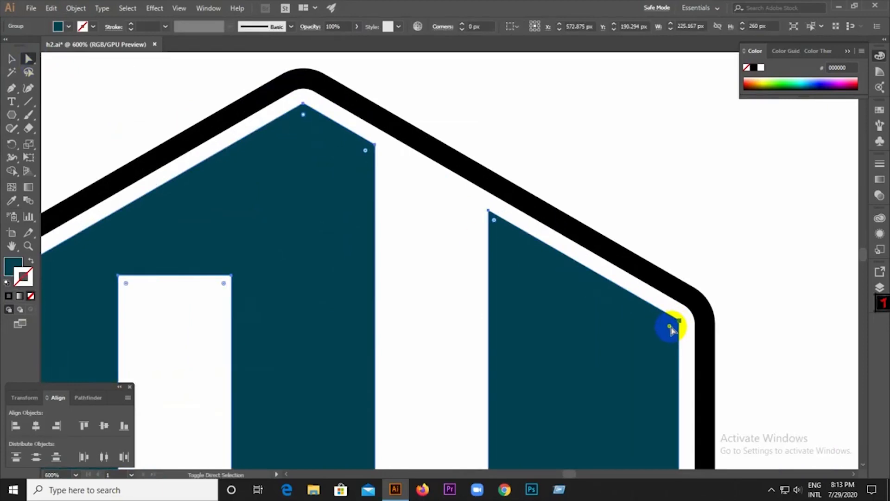
{"action": "scroll", "coordinate": [417, 186], "scroll_direction": "down", "scroll_amount": 2}
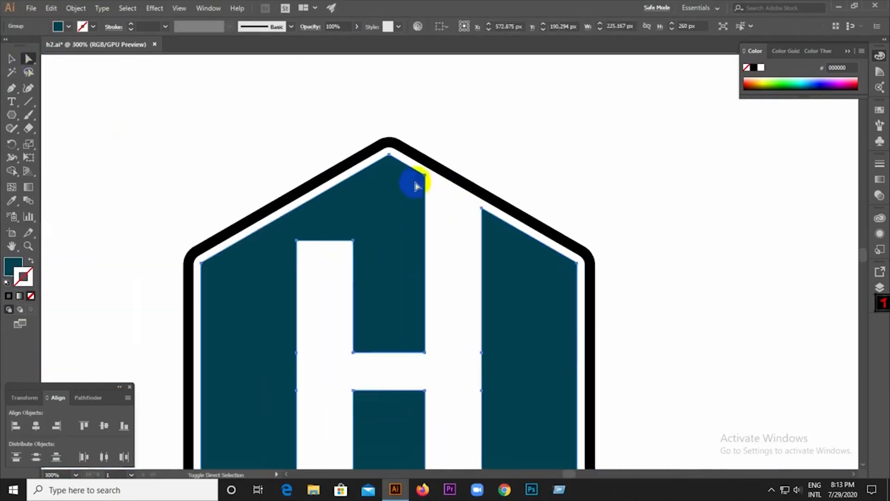
{"action": "scroll", "coordinate": [415, 184], "scroll_direction": "up", "scroll_amount": 1}
{"action": "left_click", "coordinate": [402, 184]}
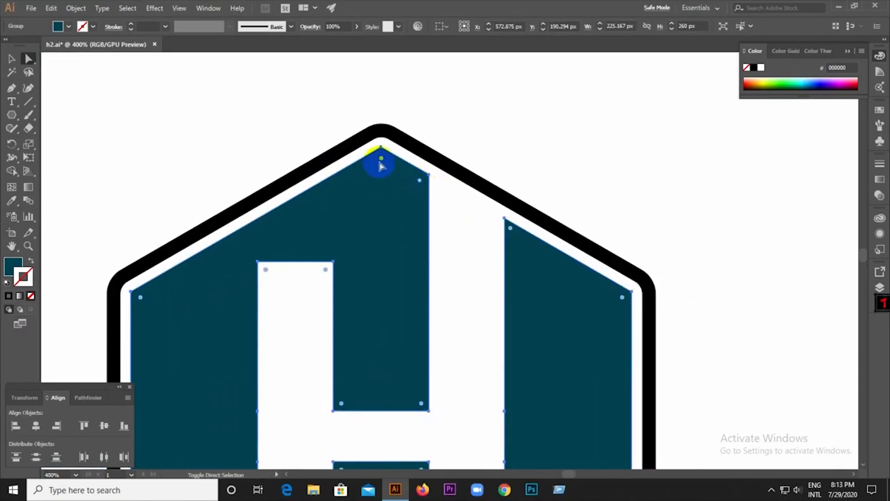
{"action": "scroll", "coordinate": [486, 239], "scroll_direction": "down", "scroll_amount": 1}
{"action": "scroll", "coordinate": [353, 241], "scroll_direction": "down", "scroll_amount": 3}
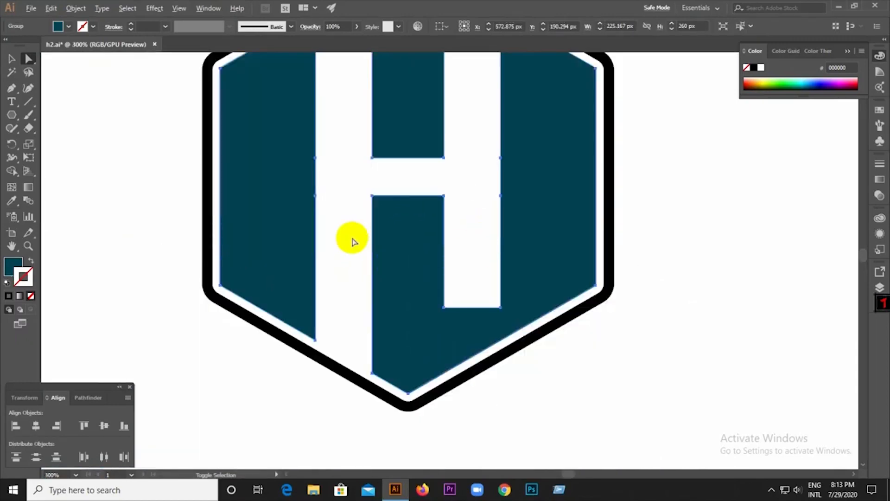
{"action": "scroll", "coordinate": [391, 350], "scroll_direction": "up", "scroll_amount": 2}
{"action": "scroll", "coordinate": [391, 348], "scroll_direction": "down", "scroll_amount": 3}
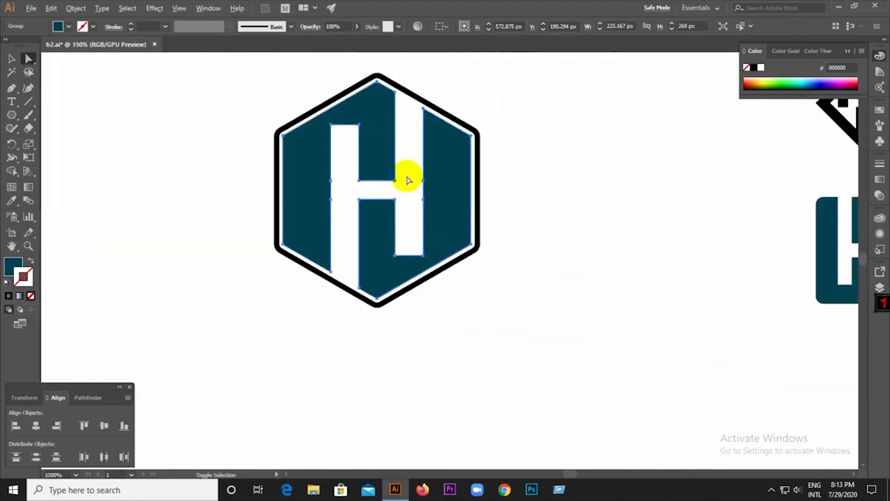
{"action": "left_click", "coordinate": [350, 65]}
- Round every corner of the left teal piece except the two inner notch corners to a radius of about 8 px
{"action": "scroll", "coordinate": [350, 65], "scroll_direction": "up", "scroll_amount": 2}
{"action": "left_click", "coordinate": [405, 109]}
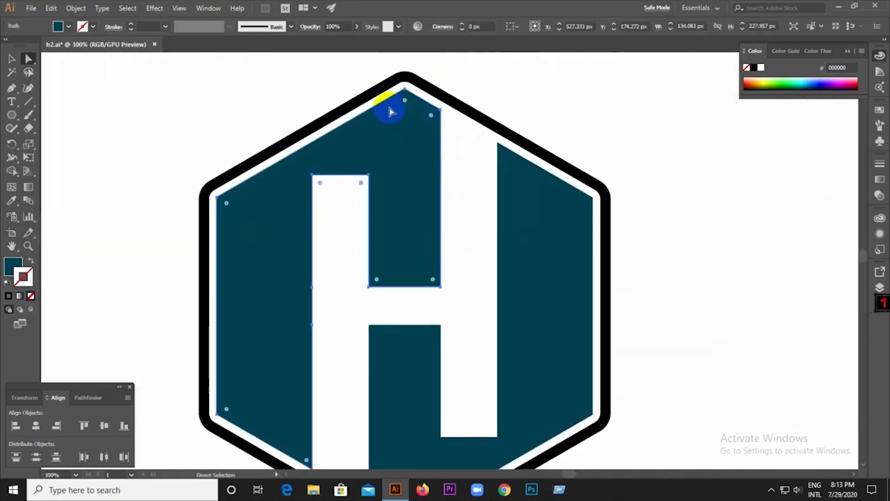
{"action": "left_click", "coordinate": [405, 100]}
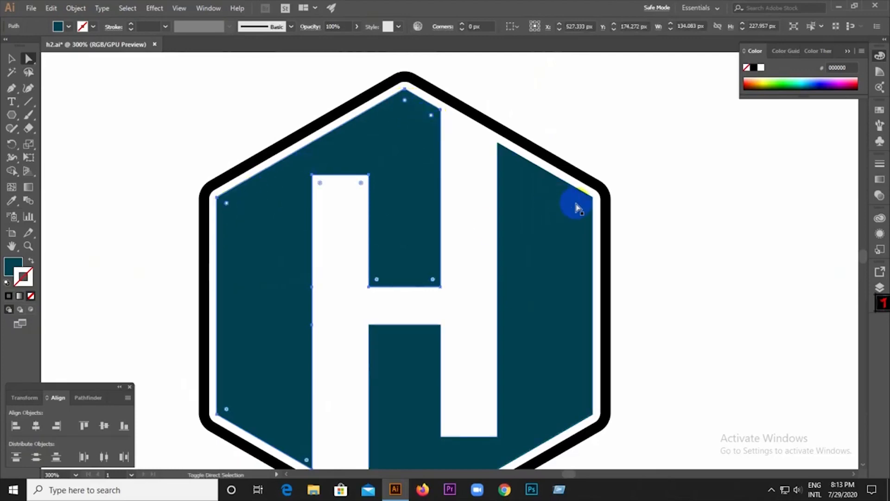
{"action": "left_click", "coordinate": [226, 409]}
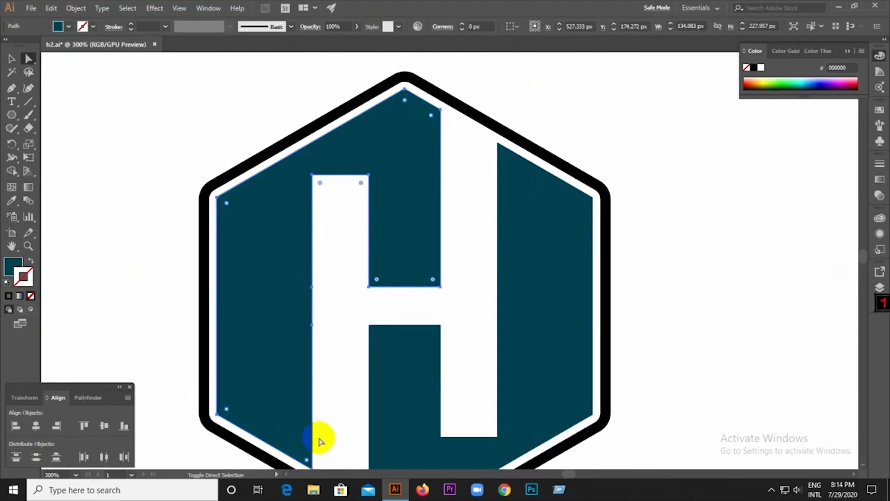
{"action": "left_click", "coordinate": [377, 282]}
{"action": "left_click", "coordinate": [433, 280]}
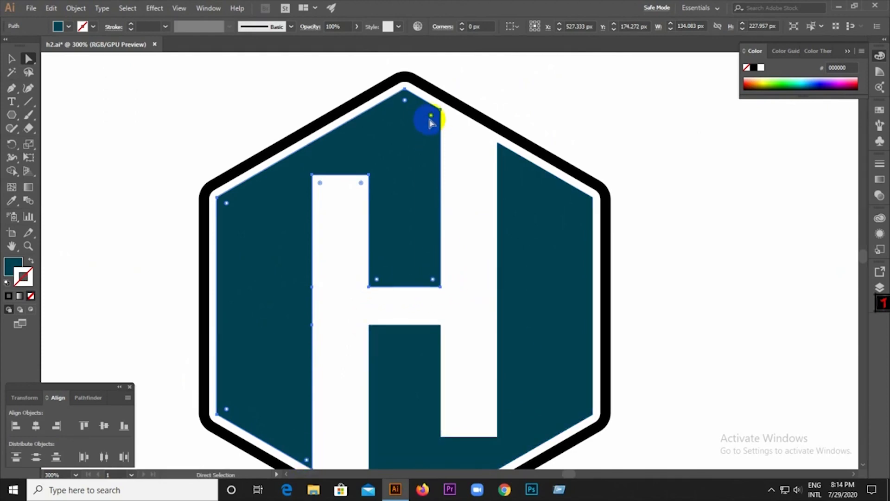
{"action": "left_click_drag", "start_coordinate": [424, 119], "coordinate": [430, 122]}
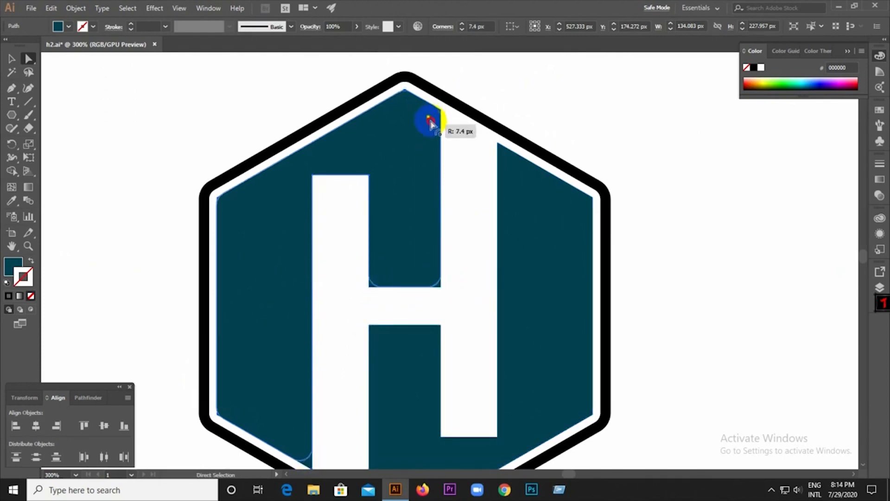
{"action": "left_click_drag", "start_coordinate": [430, 123], "coordinate": [431, 125]}
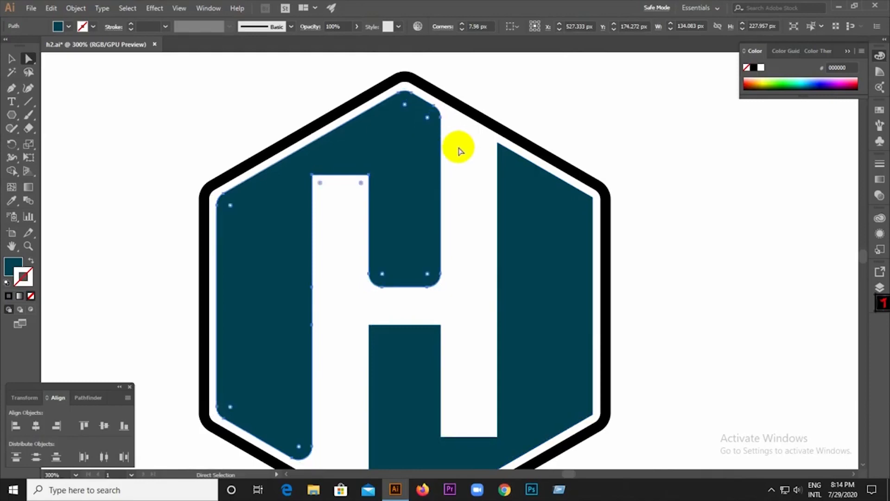
{"action": "left_click", "coordinate": [459, 150]}
- Round every corner of the right teal piece except the two inner notch corners to a radius of about 8.4 px
{"action": "scroll", "coordinate": [305, 169], "scroll_direction": "down", "scroll_amount": 1}
{"action": "left_click", "coordinate": [375, 338]}
{"action": "left_click", "coordinate": [356, 281]}
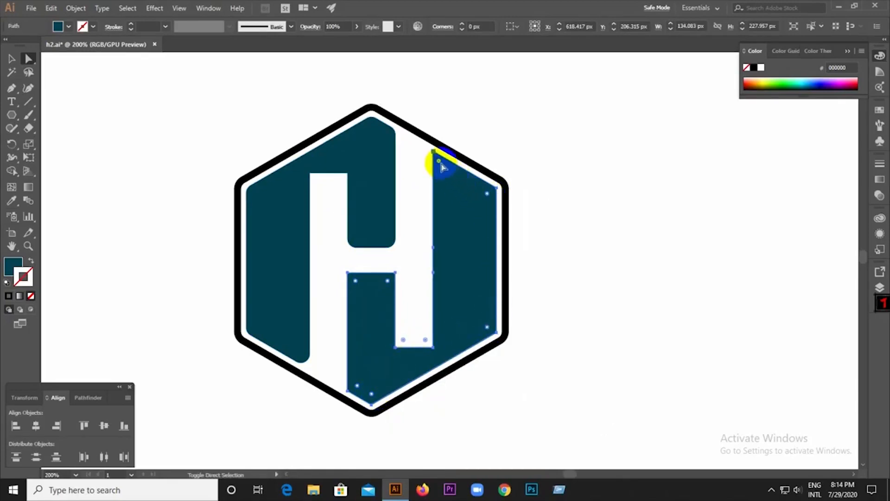
{"action": "left_click_drag", "start_coordinate": [442, 166], "coordinate": [441, 167]}
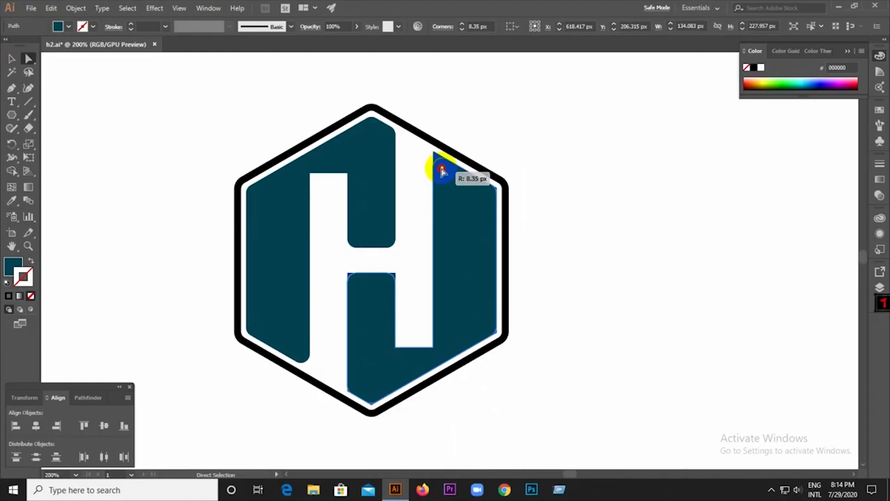
{"action": "left_click_drag", "start_coordinate": [441, 167], "coordinate": [442, 167]}
{"action": "left_click", "coordinate": [409, 179]}
{"action": "scroll", "coordinate": [369, 182], "scroll_direction": "down", "scroll_amount": 2}
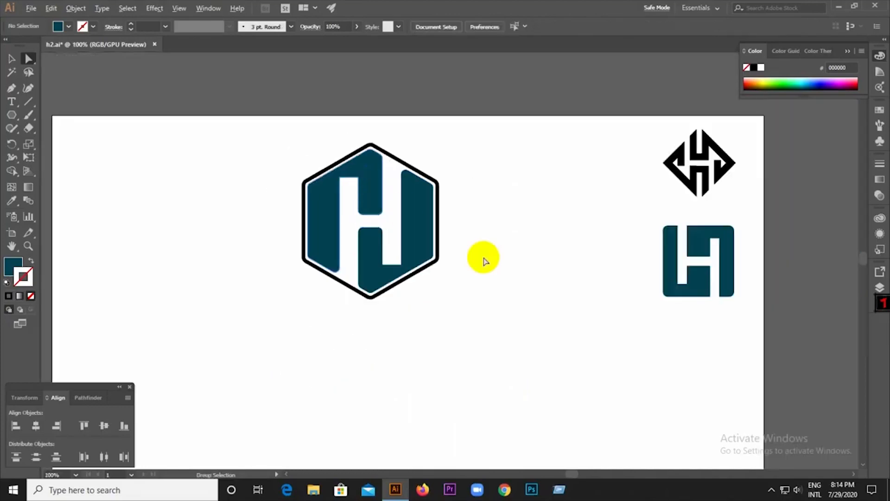
- Slightly round the two inner notch corners of the left teal piece
{"action": "scroll", "coordinate": [371, 166], "scroll_direction": "up", "scroll_amount": 4}
{"action": "left_click", "coordinate": [253, 229]}
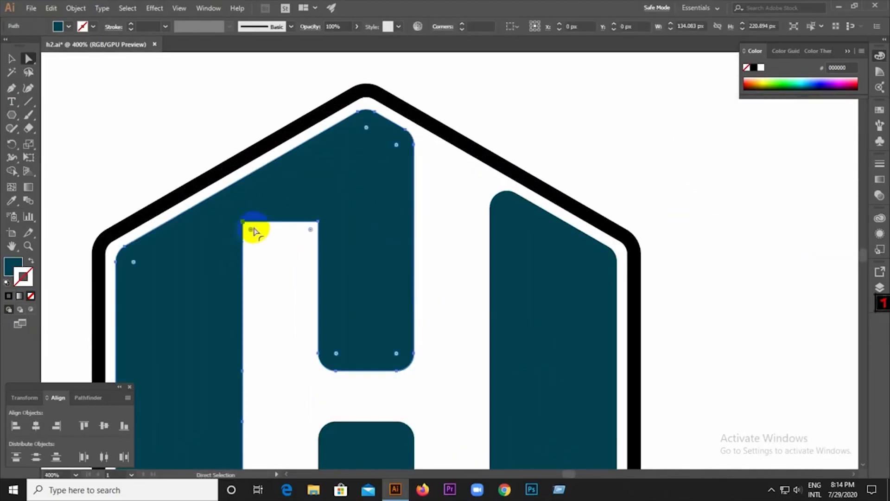
{"action": "left_click", "coordinate": [311, 236], "text": "shift"}
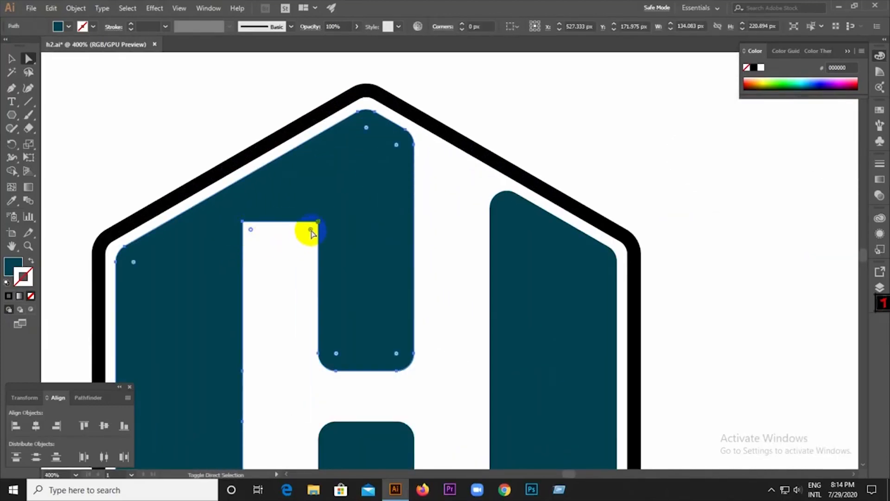
{"action": "scroll", "coordinate": [292, 245], "scroll_direction": "down", "scroll_amount": 1}
{"action": "left_click", "coordinate": [263, 235]}
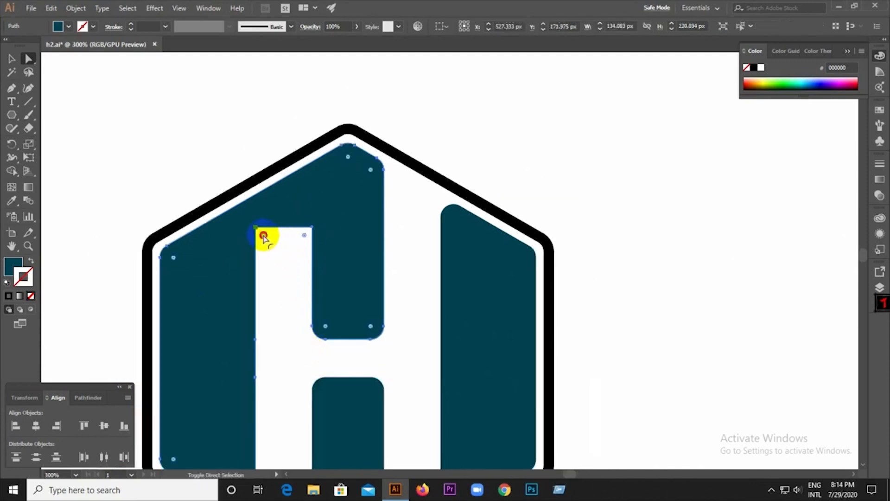
{"action": "left_click_drag", "start_coordinate": [304, 235], "coordinate": [304, 235]}
{"action": "left_click", "coordinate": [287, 258]}
{"action": "scroll", "coordinate": [287, 255], "scroll_direction": "down", "scroll_amount": 2}
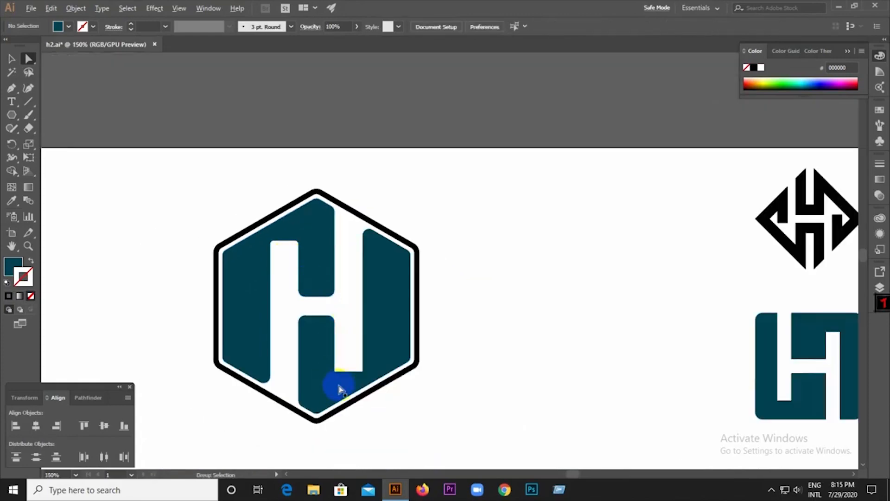
- Round the two inner notch corners of the right teal piece to a radius of about 4.9 px
{"action": "scroll", "coordinate": [346, 372], "scroll_direction": "up", "scroll_amount": 1}
{"action": "scroll", "coordinate": [380, 371], "scroll_direction": "up", "scroll_amount": 1}
{"action": "left_click", "coordinate": [358, 371]}
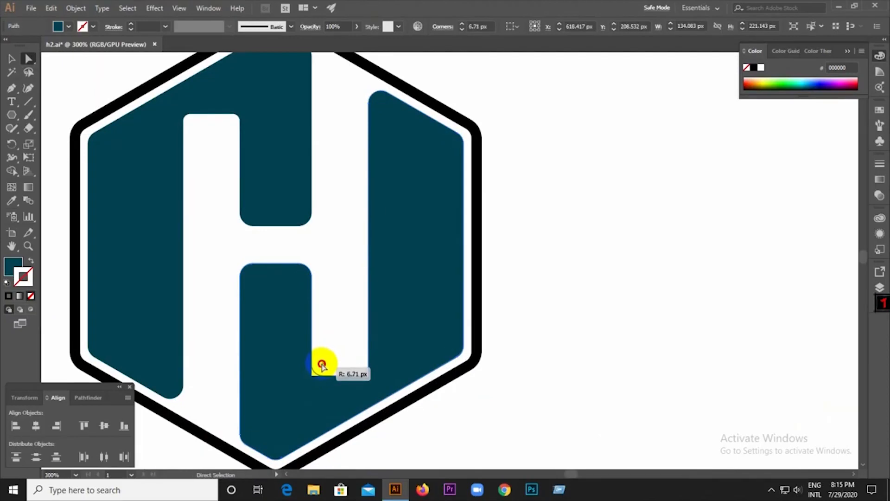
{"action": "left_click_drag", "start_coordinate": [323, 371], "coordinate": [323, 370]}
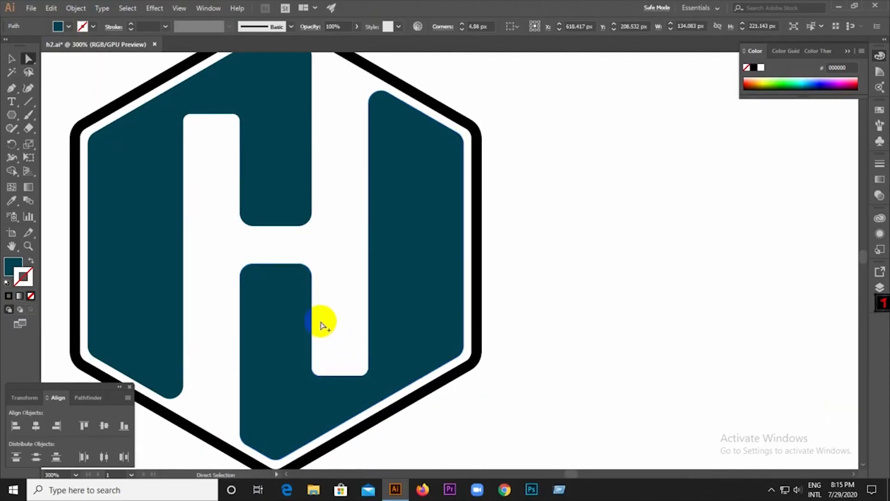
{"action": "scroll", "coordinate": [320, 320], "scroll_direction": "down", "scroll_amount": 2}
{"action": "left_click", "coordinate": [463, 321]}
{"action": "scroll", "coordinate": [228, 288], "scroll_direction": "down", "scroll_amount": 1}
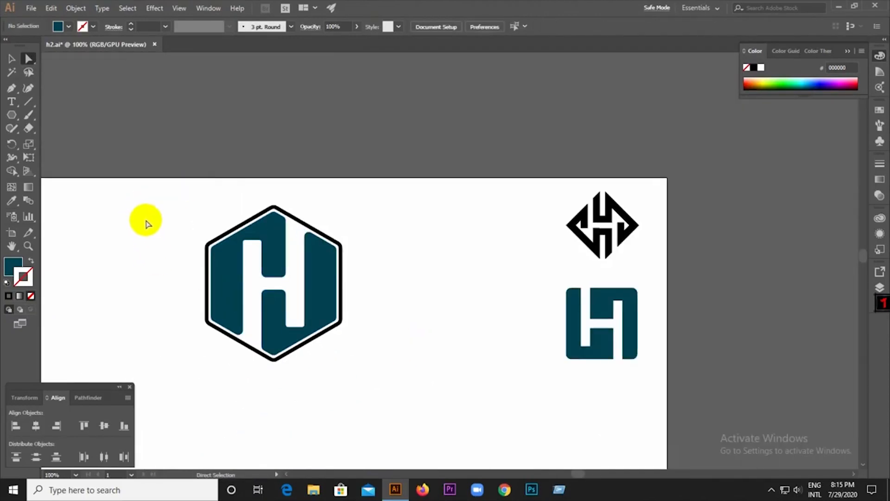
{"action": "left_click_drag", "start_coordinate": [140, 209], "coordinate": [371, 375]}
{"action": "left_click", "coordinate": [12, 59]}
{"action": "right_click", "coordinate": [267, 253]}
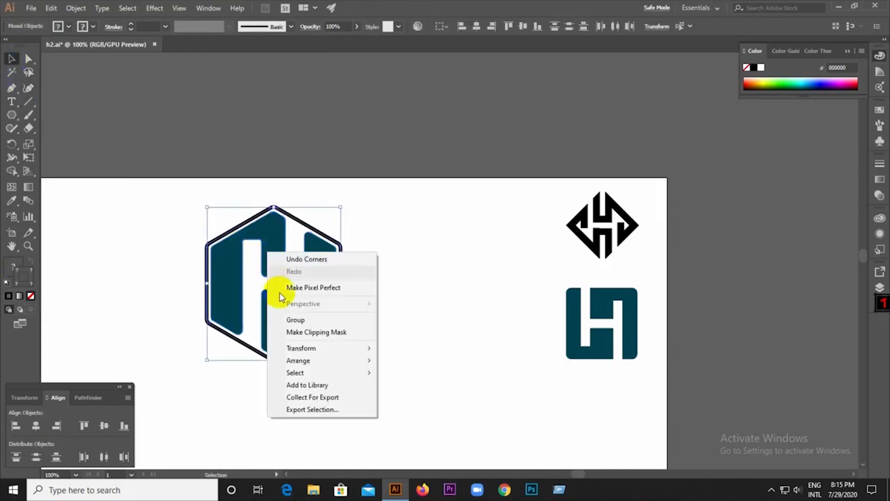
{"action": "left_click", "coordinate": [294, 319]}
{"action": "left_click", "coordinate": [356, 305]}
{"action": "left_click", "coordinate": [250, 220]}
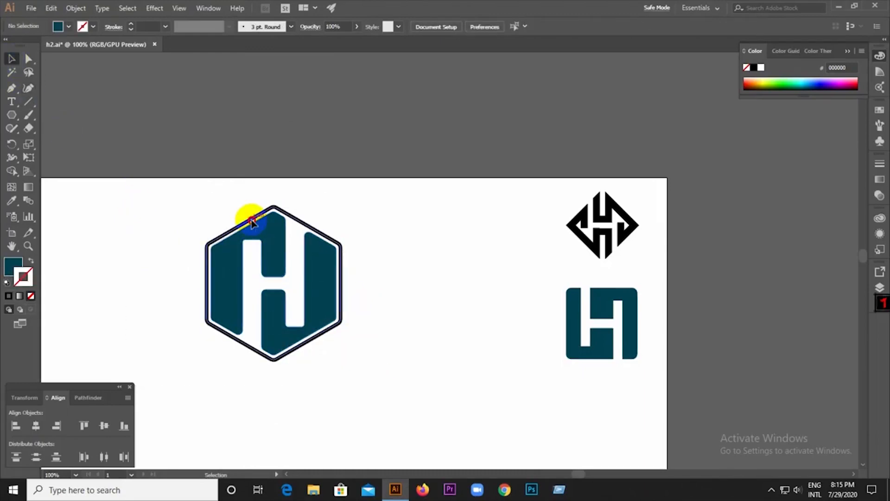
{"action": "right_click", "coordinate": [264, 224]}
{"action": "left_click", "coordinate": [288, 304]}
- Expand the hexagon outline with both Fill and Stroke enabled so it becomes a filled shape
{"action": "left_click", "coordinate": [267, 209]}
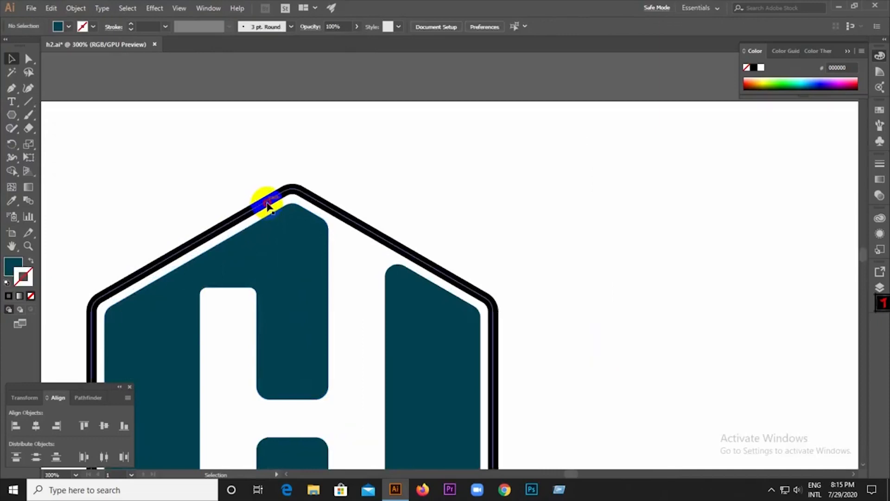
{"action": "left_click", "coordinate": [76, 8]}
{"action": "left_click", "coordinate": [284, 235]}
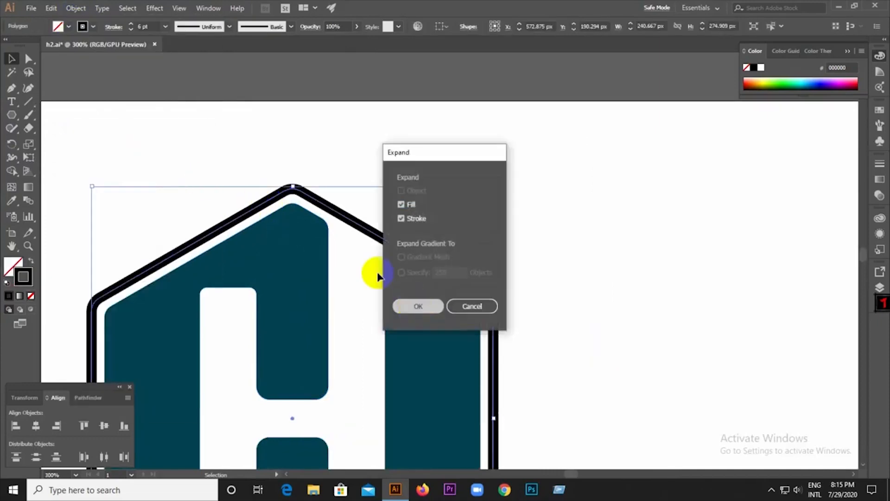
{"action": "left_click", "coordinate": [415, 306]}
{"action": "key", "text": "ctrl+1"}
- Group the expanded hexagon outline with the teal H pieces
{"action": "left_click", "coordinate": [191, 231]}
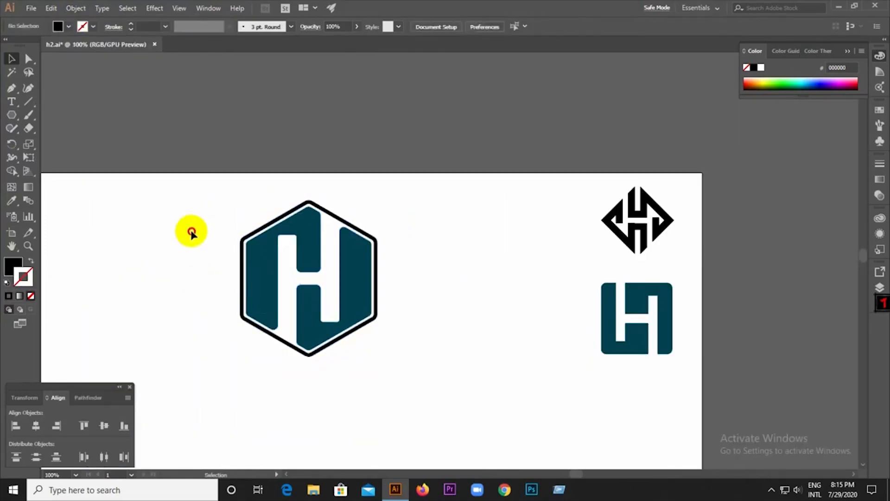
{"action": "left_click", "coordinate": [298, 255]}
{"action": "right_click", "coordinate": [299, 255]}
{"action": "left_click", "coordinate": [339, 326]}
- Place the hexagon logo below the square logo and scale it down to roughly match the other finished logos
{"action": "key", "text": "ctrl+minus"}
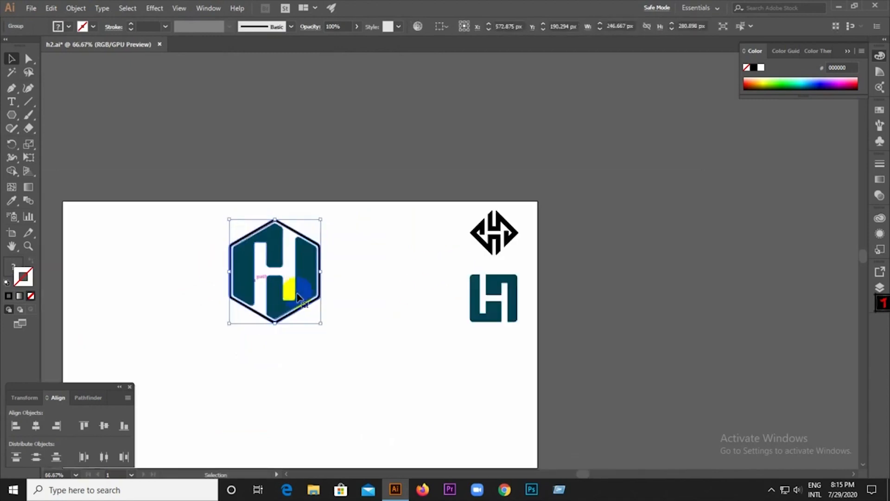
{"action": "left_click_drag", "start_coordinate": [290, 290], "coordinate": [502, 430]}
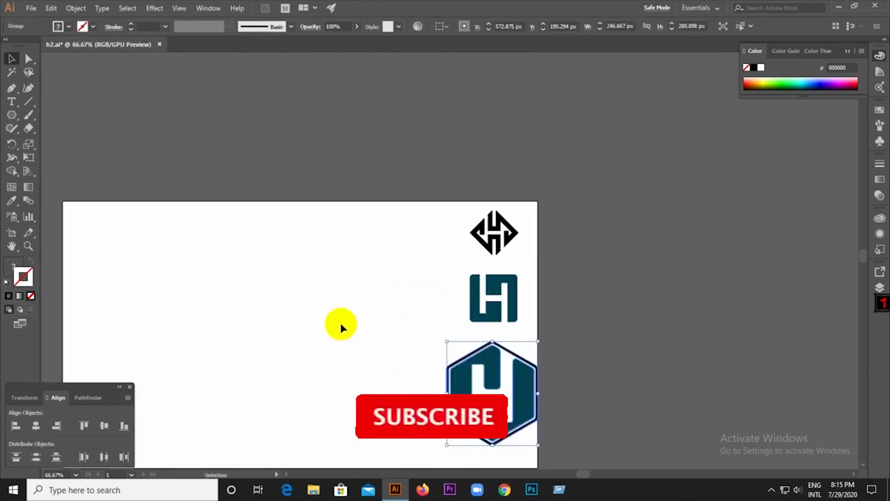
{"action": "scroll", "coordinate": [286, 252], "scroll_direction": "down", "scroll_amount": 2}
{"action": "scroll", "coordinate": [400, 365], "scroll_direction": "up", "scroll_amount": 4}
{"action": "left_click_drag", "start_coordinate": [458, 291], "coordinate": [409, 236]}
{"action": "left_click", "coordinate": [397, 282]}
{"action": "scroll", "coordinate": [407, 287], "scroll_direction": "down", "scroll_amount": 2}
{"action": "scroll", "coordinate": [393, 150], "scroll_direction": "up", "scroll_amount": 2}
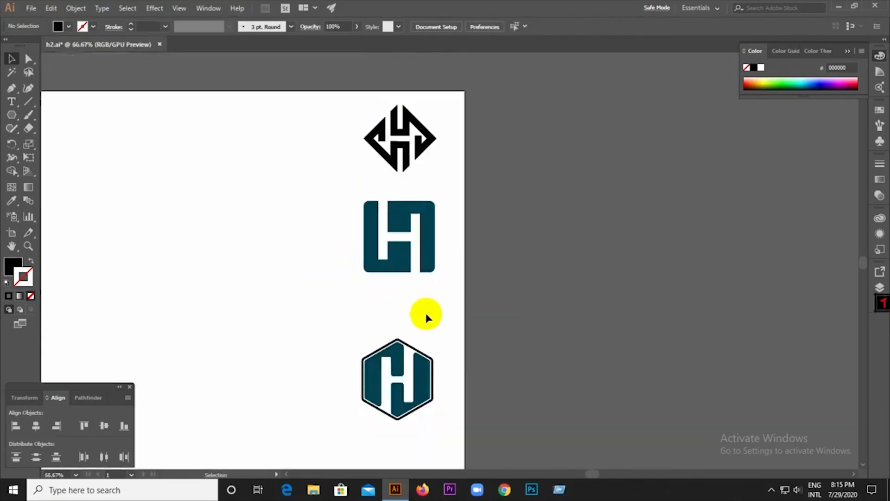
{"action": "left_click_drag", "start_coordinate": [419, 361], "coordinate": [422, 330]}
{"action": "left_click", "coordinate": [503, 261]}
{"action": "scroll", "coordinate": [504, 261], "scroll_direction": "down", "scroll_amount": 1}
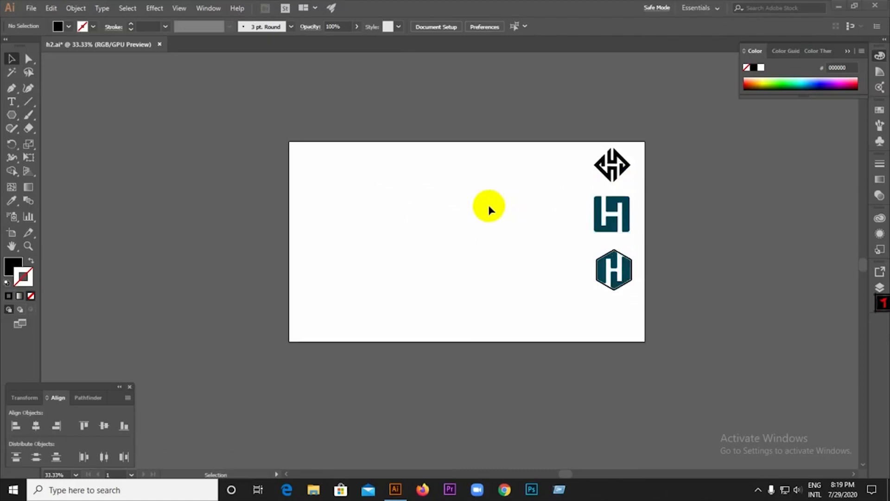
- Draw a narrow vertical black rectangle of about 44 by 173 px on the empty area of the artboard
{"action": "scroll", "coordinate": [487, 204], "scroll_direction": "up", "scroll_amount": 2}
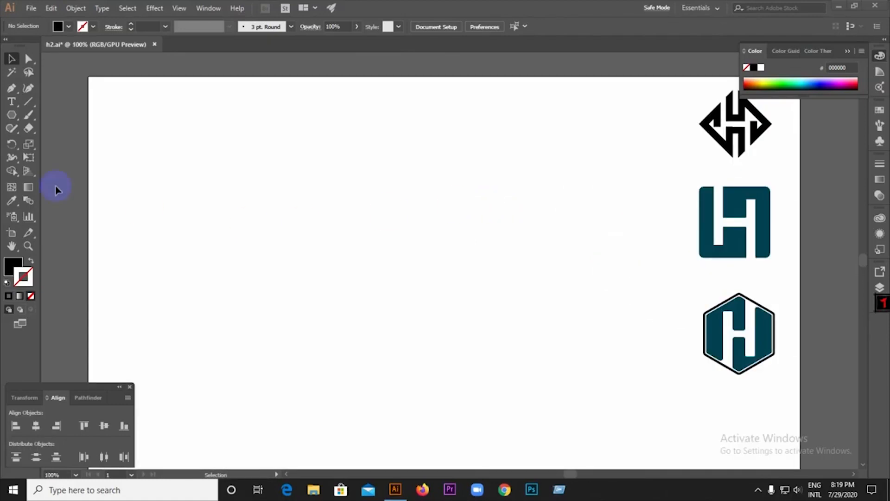
{"action": "left_click_drag", "start_coordinate": [13, 114], "coordinate": [74, 119]}
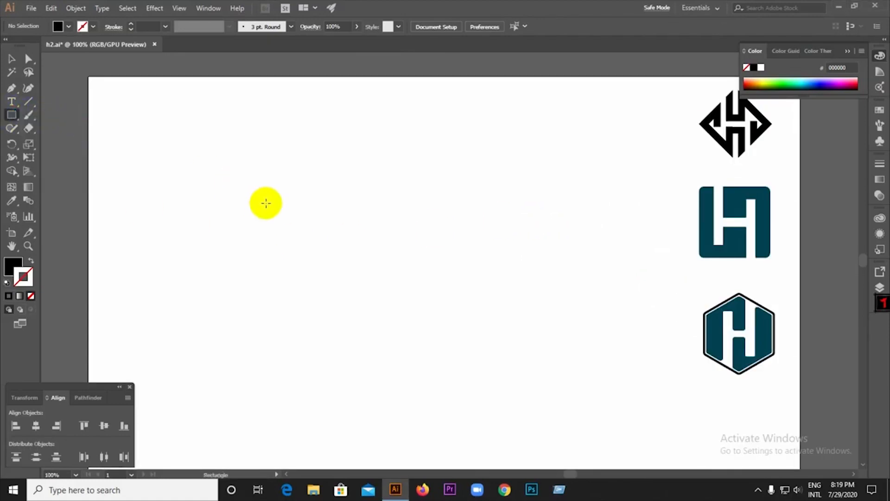
{"action": "left_click_drag", "start_coordinate": [292, 215], "coordinate": [316, 310]}
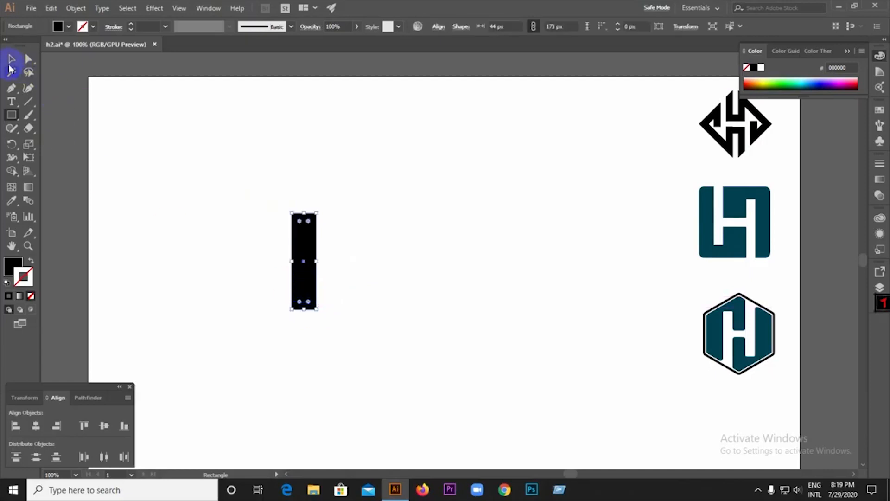
{"action": "left_click", "coordinate": [11, 61]}
{"action": "left_click", "coordinate": [140, 197]}
- Rotate the black rectangle a few degrees clockwise so it leans to the right
{"action": "scroll", "coordinate": [315, 238], "scroll_direction": "up", "scroll_amount": 2}
{"action": "left_click", "coordinate": [315, 211]}
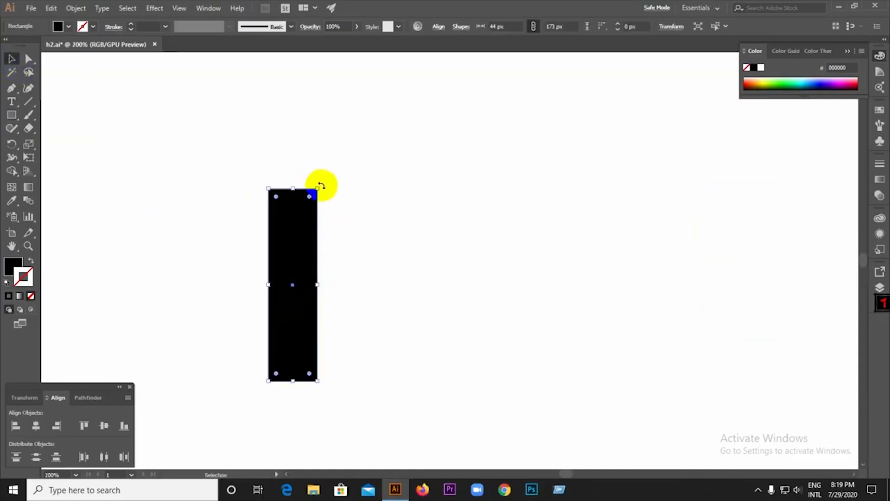
{"action": "left_click_drag", "start_coordinate": [318, 187], "coordinate": [327, 187]}
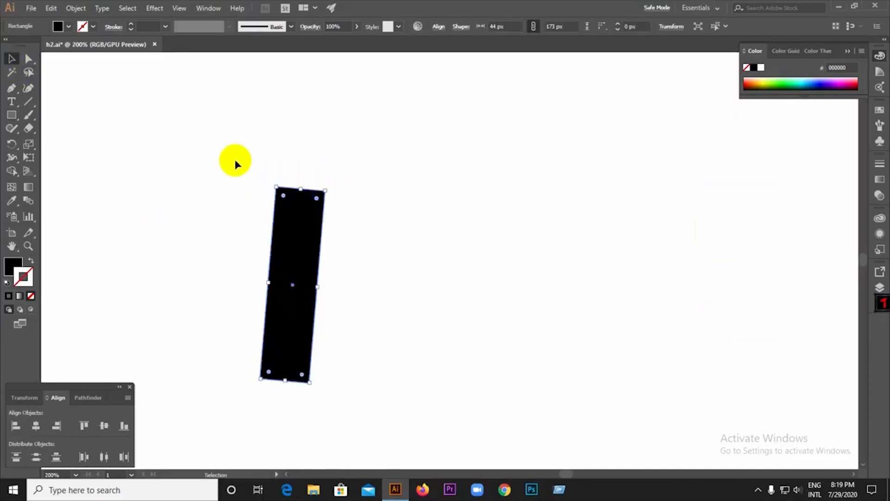
{"action": "left_click", "coordinate": [235, 162]}
- Duplicate the tilted bar to the right, level with the original and with a gap about one bar wide
{"action": "left_click_drag", "start_coordinate": [318, 245], "coordinate": [406, 243]}
{"action": "left_click", "coordinate": [173, 193]}
{"action": "key", "text": "ctrl+a"}
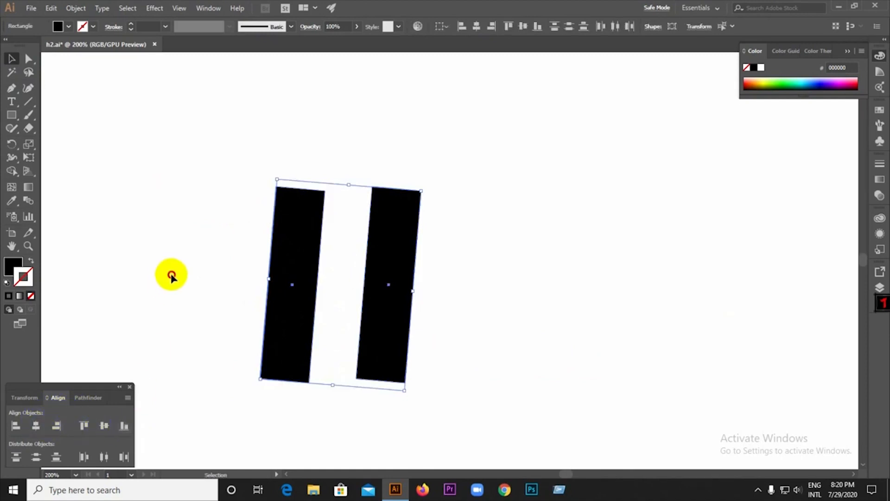
{"action": "left_click", "coordinate": [180, 258]}
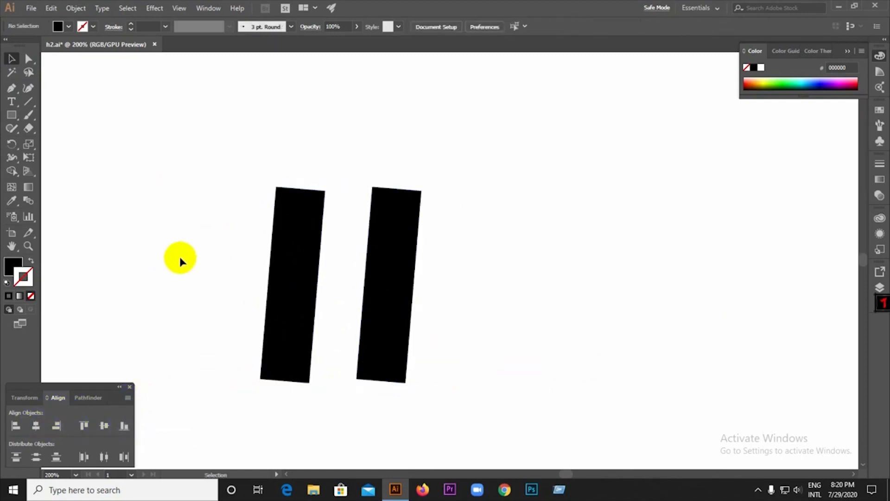
- Draw two horizontal lines across both bars, one through their upper-right corners and one through their lower-left corners
{"action": "left_click", "coordinate": [29, 102]}
{"action": "mouse_move", "coordinate": [419, 189]}
{"action": "left_mouse_down"}
{"action": "mouse_move", "coordinate": [278, 199]}
{"action": "mouse_move", "coordinate": [252, 188]}
{"action": "left_mouse_up"}
{"action": "mouse_move", "coordinate": [262, 378]}
{"action": "left_mouse_down"}
{"action": "mouse_move", "coordinate": [290, 367]}
{"action": "mouse_move", "coordinate": [481, 379]}
{"action": "left_mouse_up"}
{"action": "left_click", "coordinate": [11, 58]}
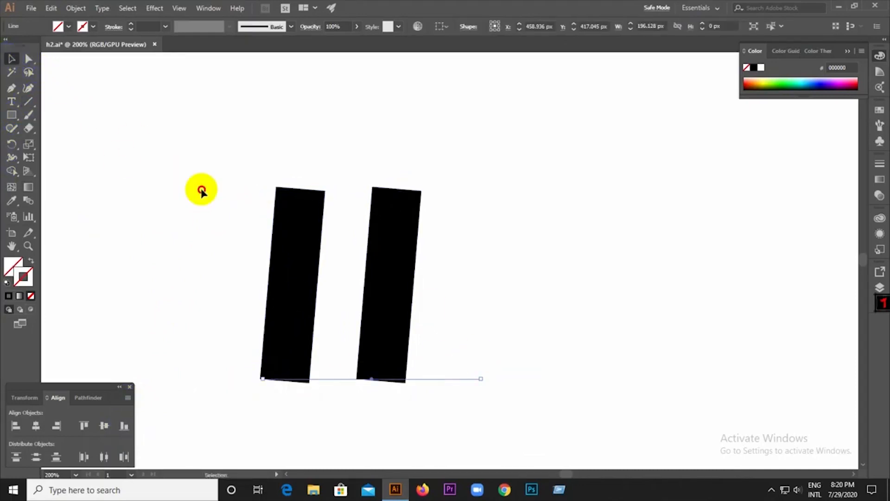
- Divide the two bars along the upper line with Pathfinder and ungroup the resulting pieces
{"action": "left_click_drag", "start_coordinate": [202, 190], "coordinate": [539, 345]}
{"action": "left_click", "coordinate": [88, 397]}
{"action": "left_click", "coordinate": [18, 452]}
{"action": "right_click", "coordinate": [298, 265]}
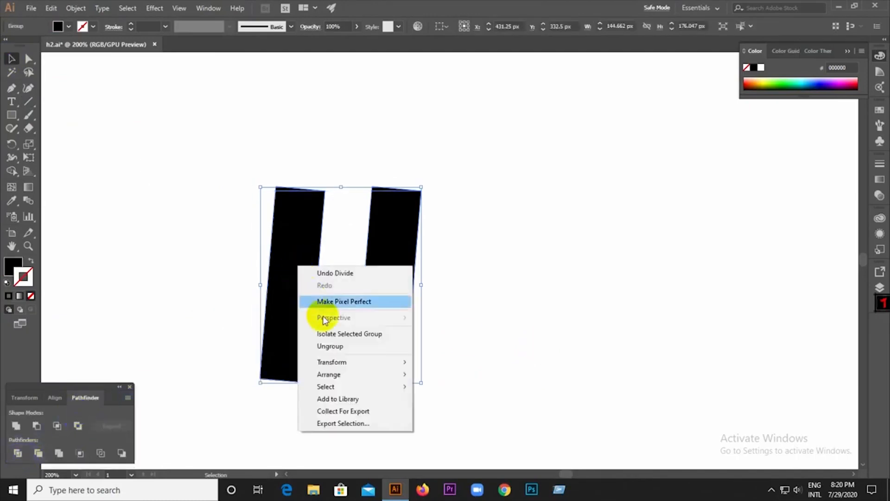
{"action": "left_click", "coordinate": [331, 345]}
{"action": "left_click", "coordinate": [411, 430]}
- Delete the thin slivers above the cut on both bars to leave flat horizontal tops
{"action": "scroll", "coordinate": [306, 199], "scroll_direction": "up", "scroll_amount": 3}
{"action": "left_click", "coordinate": [236, 166]}
{"action": "scroll", "coordinate": [237, 166], "scroll_direction": "up", "scroll_amount": 1}
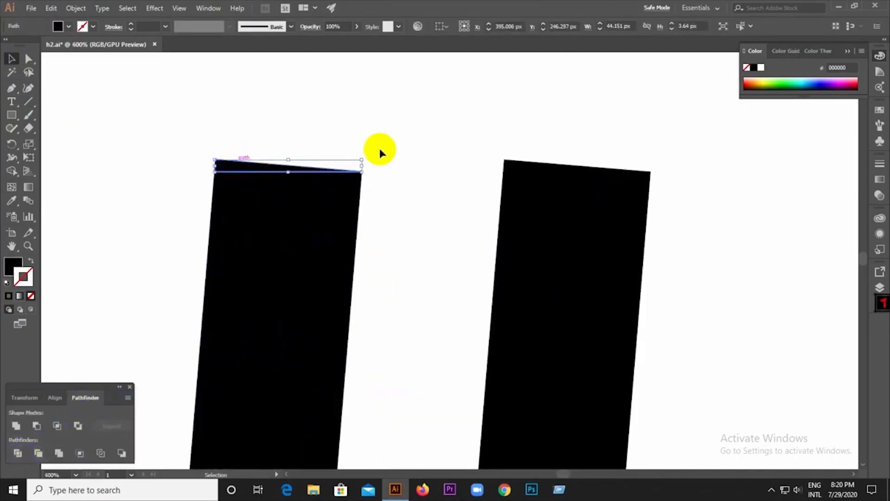
{"action": "key", "text": "Delete"}
{"action": "scroll", "coordinate": [501, 167], "scroll_direction": "down", "scroll_amount": 2}
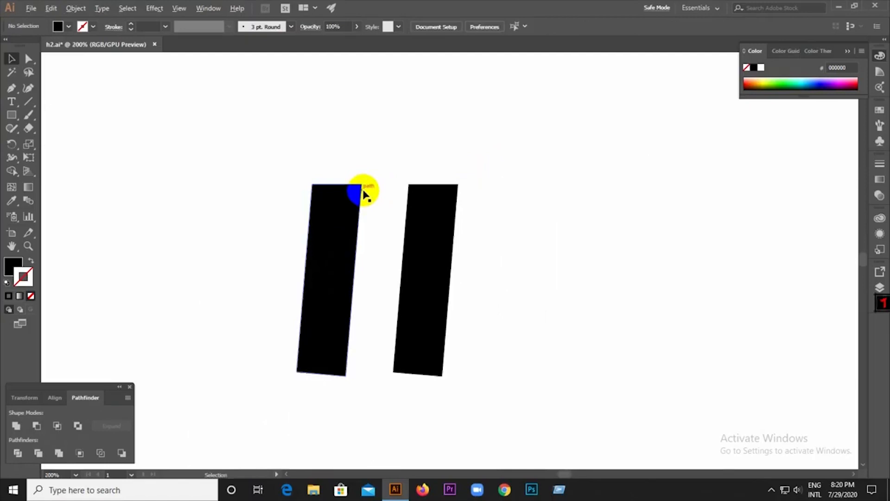
- Try to divide the bars along the lower line and separate the slivers beneath it
{"action": "left_click", "coordinate": [343, 370]}
{"action": "key", "text": "Delete"}
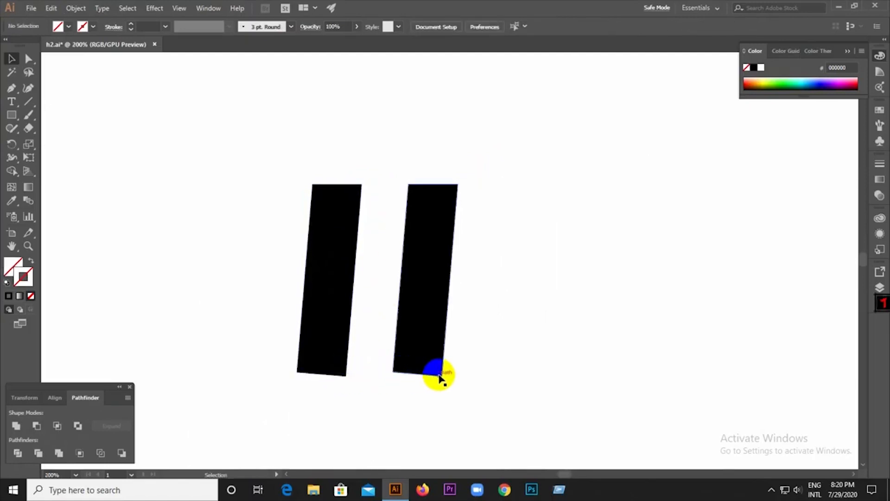
{"action": "left_click", "coordinate": [434, 370]}
{"action": "left_click_drag", "start_coordinate": [499, 407], "coordinate": [251, 323]}
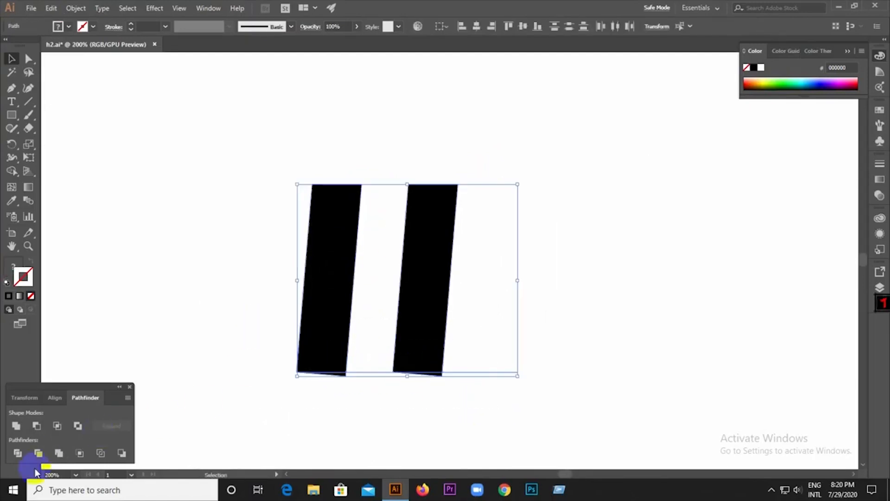
{"action": "right_click", "coordinate": [411, 274]}
{"action": "left_click", "coordinate": [406, 325]}
{"action": "left_click", "coordinate": [338, 393]}
{"action": "scroll", "coordinate": [337, 393], "scroll_direction": "up", "scroll_amount": 2}
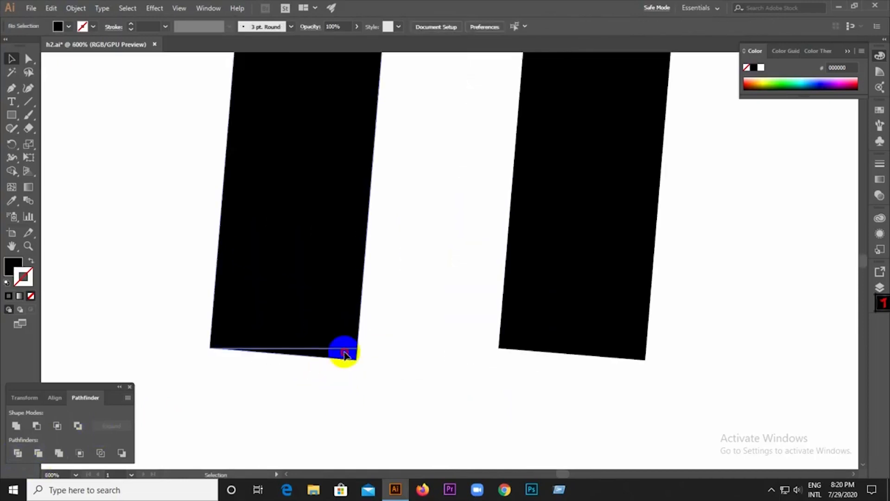
{"action": "left_click", "coordinate": [343, 355]}
{"action": "right_click", "coordinate": [346, 277]}
{"action": "left_click", "coordinate": [144, 283]}
- Redraw a horizontal cutting line across both bars through their lower-left corners, extending past the left bar
{"action": "left_click", "coordinate": [26, 103]}
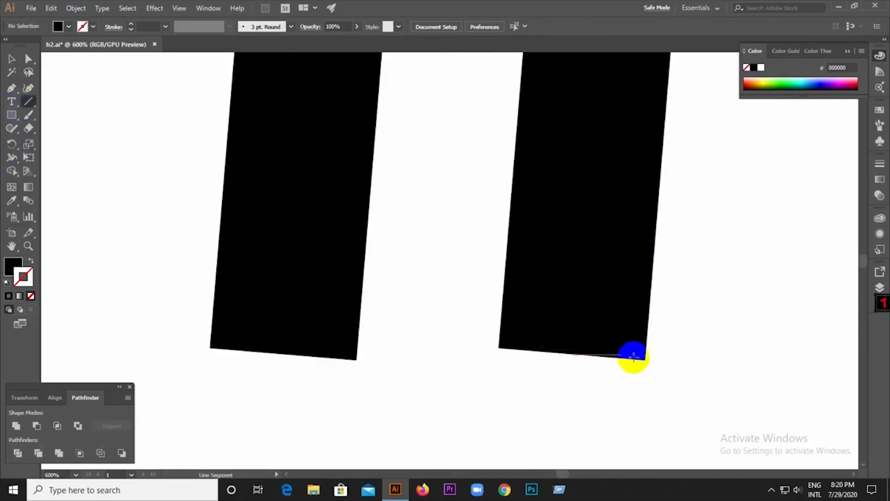
{"action": "left_click_drag", "start_coordinate": [633, 356], "coordinate": [176, 348]}
{"action": "key", "text": "v"}
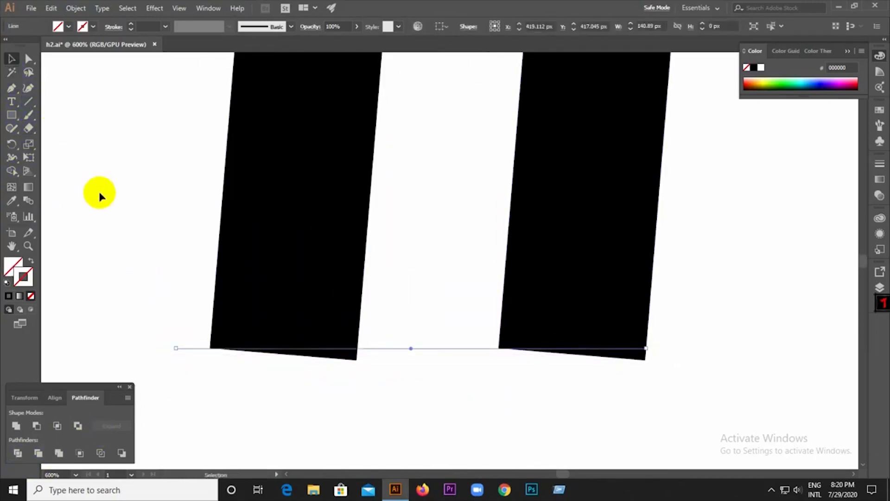
- Divide both bars along the lower cutting line with Pathfinder and ungroup the resulting pieces
{"action": "left_click_drag", "start_coordinate": [100, 196], "coordinate": [208, 419]}
{"action": "left_click", "coordinate": [18, 452]}
{"action": "right_click", "coordinate": [589, 281]}
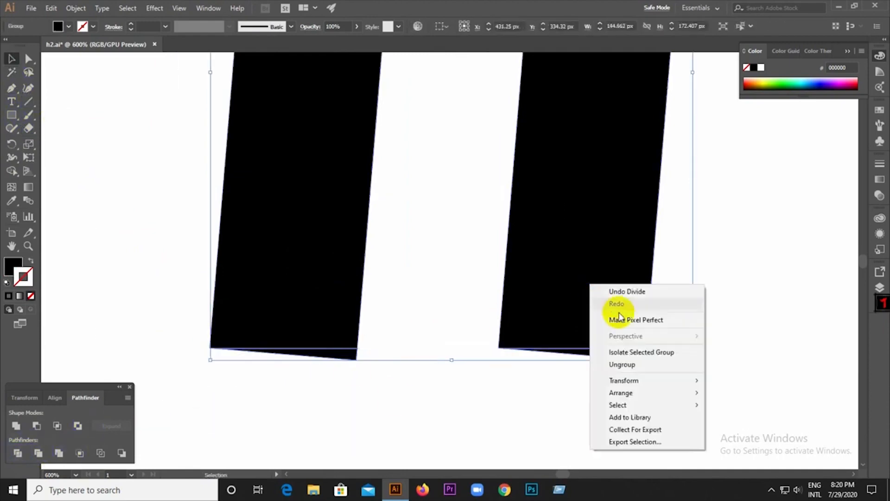
{"action": "left_click", "coordinate": [626, 361]}
- Delete the thin slivers below the cut on both bars to leave flat horizontal bottoms
{"action": "left_click", "coordinate": [632, 358]}
{"action": "key", "text": "Delete"}
{"action": "left_click", "coordinate": [347, 356]}
{"action": "key", "text": "Delete"}
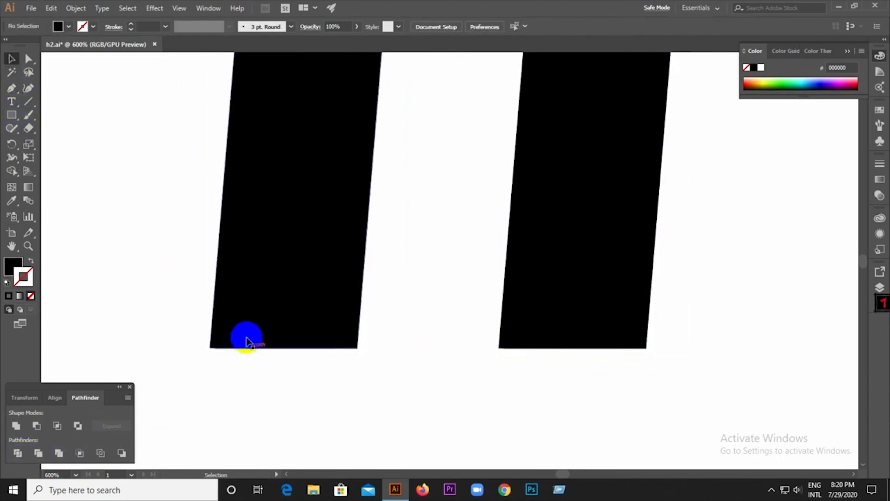
- Draw a black crossbar rectangle about 157 by 27 px, move it clear of the slanted bars, and group the two bars
{"action": "scroll", "coordinate": [238, 311], "scroll_direction": "down", "scroll_amount": 3}
{"action": "scroll", "coordinate": [204, 244], "scroll_direction": "up", "scroll_amount": 1}
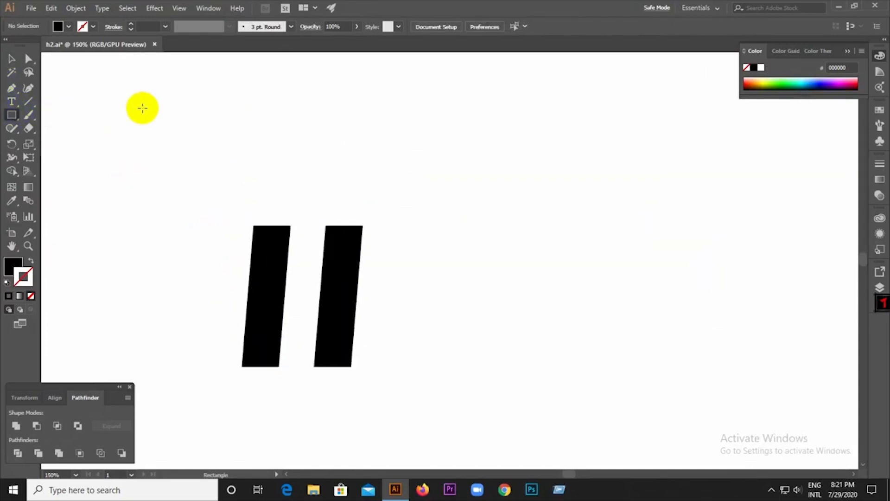
{"action": "left_click_drag", "start_coordinate": [142, 108], "coordinate": [276, 130]}
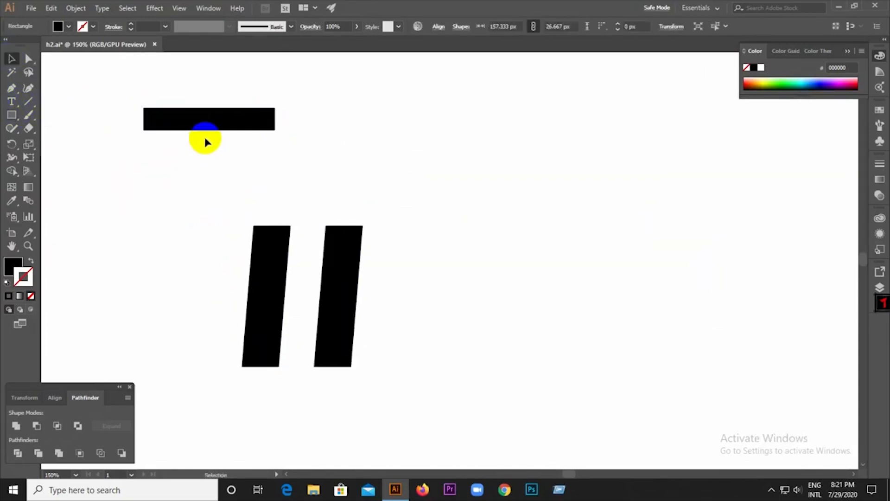
{"action": "left_click_drag", "start_coordinate": [206, 142], "coordinate": [176, 183]}
{"action": "right_click", "coordinate": [341, 299]}
{"action": "left_click", "coordinate": [163, 136]}
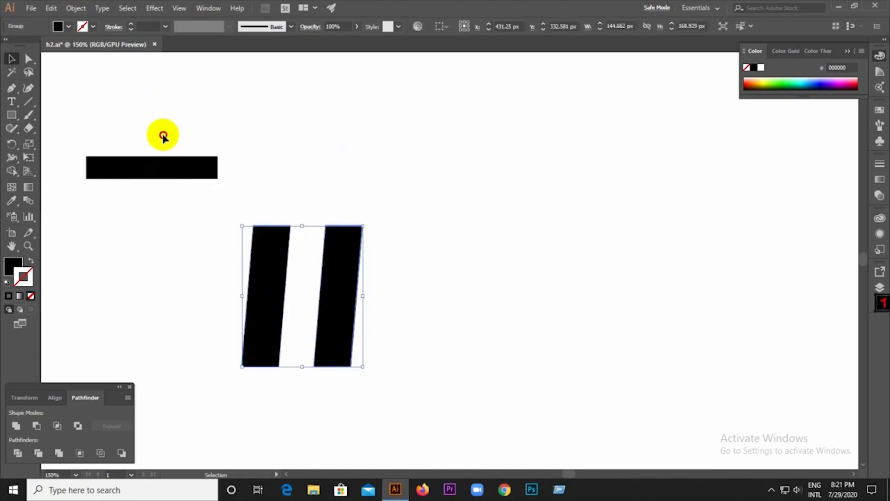
- Align the rectangle and the bar group to each other's horizontal and vertical centers
{"action": "left_click_drag", "start_coordinate": [163, 136], "coordinate": [298, 357]}
{"action": "left_click", "coordinate": [37, 425]}
{"action": "key", "text": "ctrl+z"}
{"action": "left_click", "coordinate": [58, 397]}
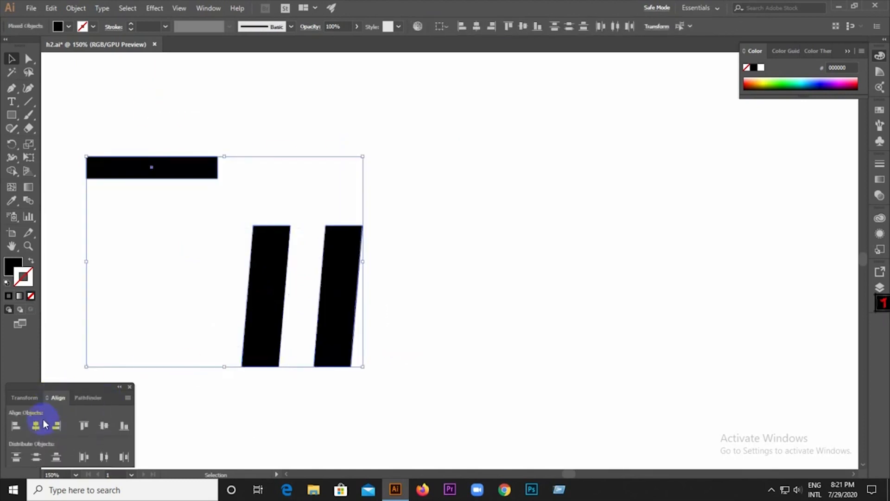
{"action": "left_click", "coordinate": [38, 427]}
{"action": "left_click", "coordinate": [110, 426]}
- Divide the overlapping crossbar and slanted bars with Pathfinder and ungroup the resulting pieces
{"action": "left_click_drag", "start_coordinate": [120, 168], "coordinate": [384, 308]}
{"action": "left_click", "coordinate": [85, 399]}
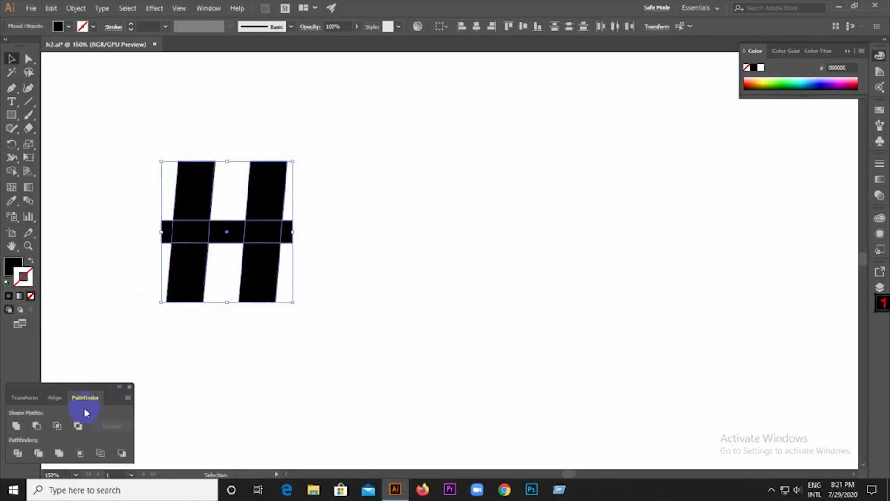
{"action": "right_click", "coordinate": [187, 213]}
{"action": "left_click", "coordinate": [213, 296]}
{"action": "left_click", "coordinate": [224, 322]}
- Delete the two crossbar ends that stick out beyond the outer edges of the H
{"action": "left_click", "coordinate": [166, 230]}
{"action": "key", "text": "Delete"}
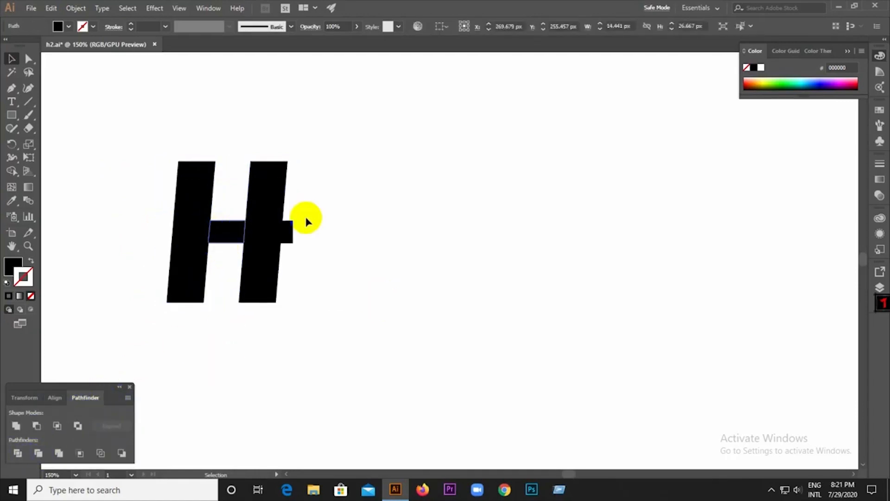
{"action": "left_click", "coordinate": [288, 233]}
{"action": "key", "text": "Delete"}
- Add an anchor point midway along the lower-left leg's top edge and lower its inner corner to form an angled notch
{"action": "scroll", "coordinate": [221, 250], "scroll_direction": "up", "scroll_amount": 4}
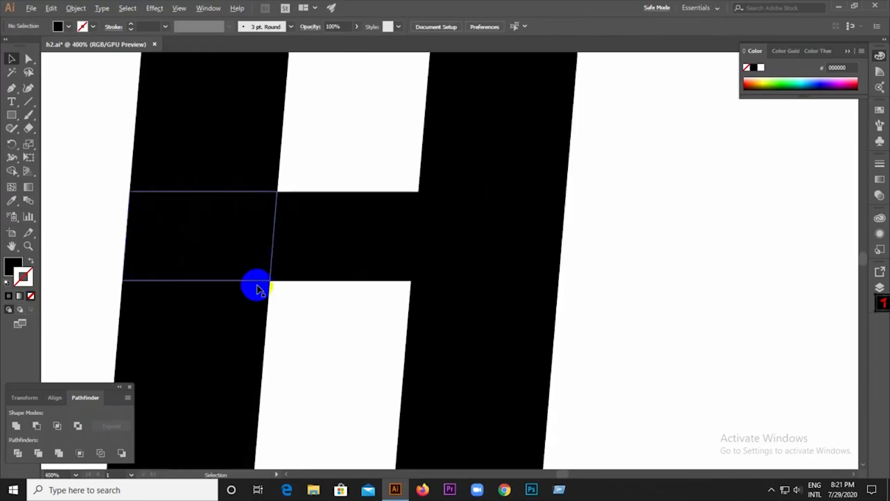
{"action": "left_click", "coordinate": [250, 285]}
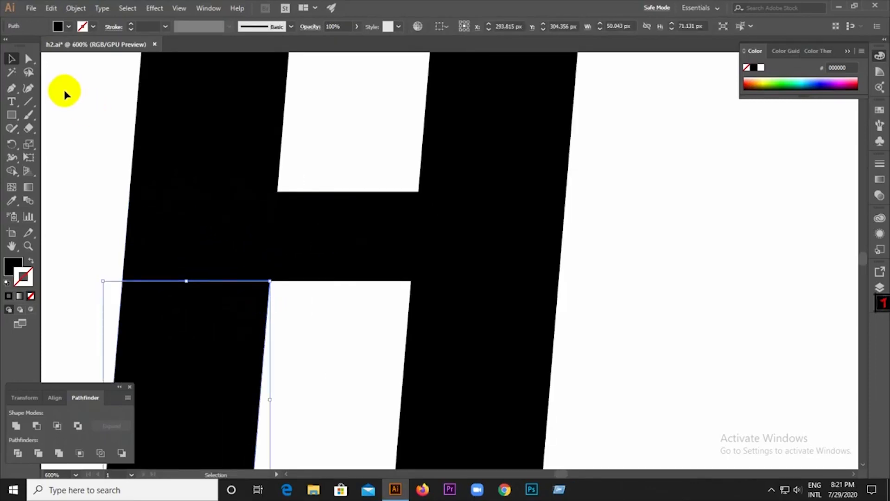
{"action": "left_click_drag", "start_coordinate": [12, 89], "coordinate": [46, 102]}
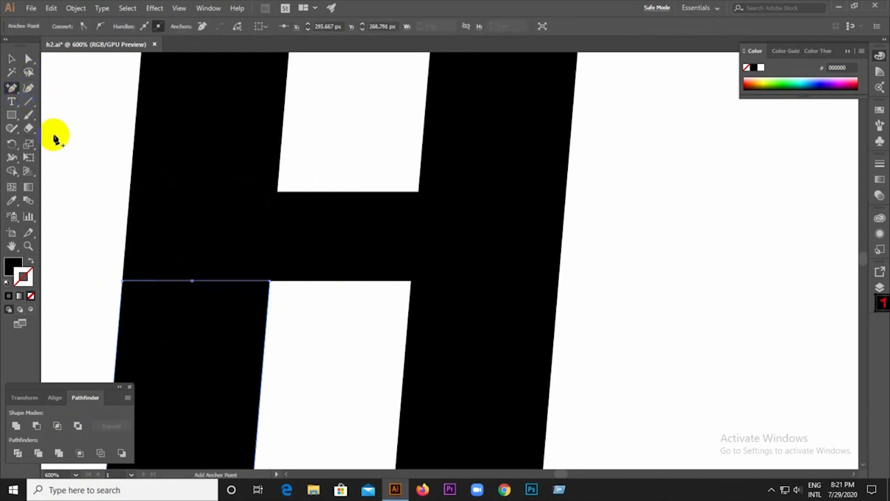
{"action": "left_click_drag", "start_coordinate": [270, 281], "coordinate": [268, 301]}
{"action": "scroll", "coordinate": [277, 237], "scroll_direction": "down", "scroll_amount": 2}
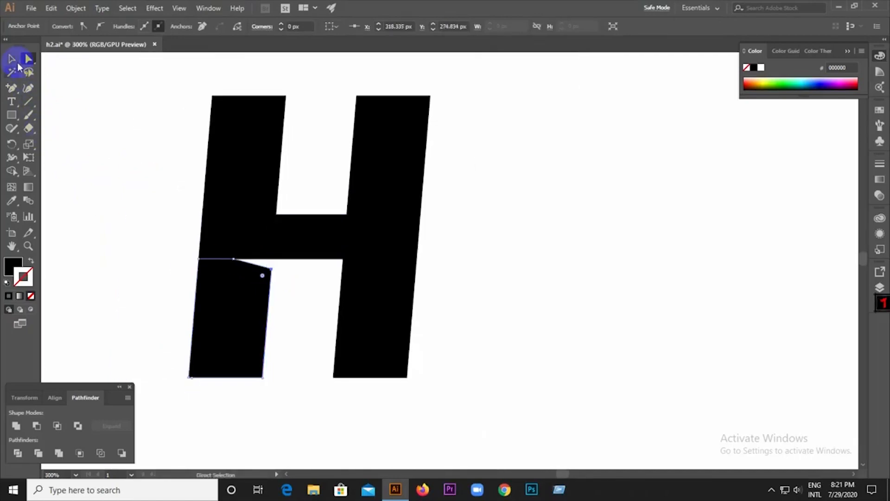
- Merge the upper-left stem, the crossbar pieces and the notched lower-left leg into one shape with Shape Builder
{"action": "left_click", "coordinate": [13, 59]}
{"action": "left_click", "coordinate": [109, 158]}
{"action": "left_click", "coordinate": [272, 296]}
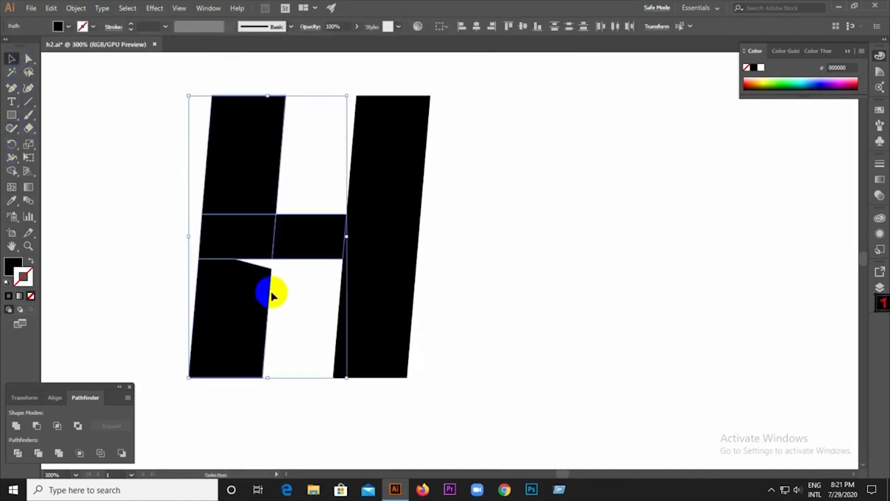
{"action": "left_click", "coordinate": [10, 187]}
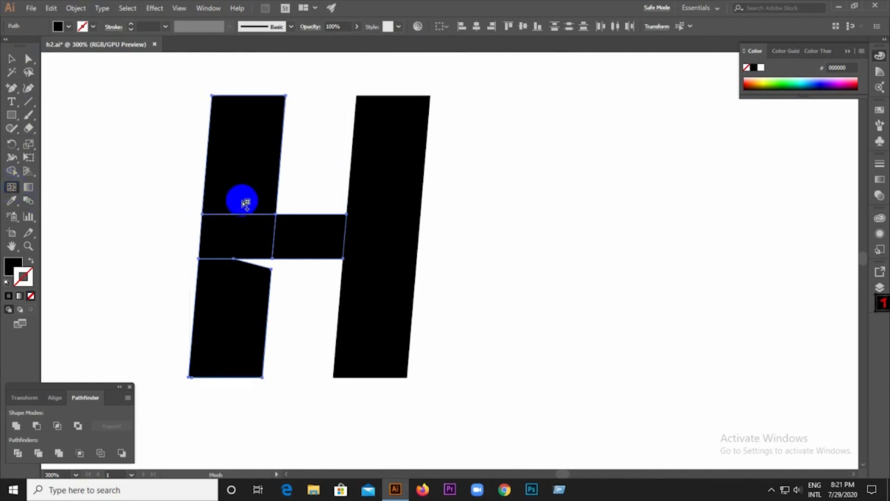
{"action": "mouse_move", "coordinate": [237, 190]}
{"action": "left_mouse_down"}
{"action": "mouse_move", "coordinate": [227, 227]}
{"action": "mouse_move", "coordinate": [236, 231]}
{"action": "mouse_move", "coordinate": [310, 232]}
{"action": "mouse_move", "coordinate": [362, 254]}
{"action": "left_mouse_up"}
{"action": "mouse_move", "coordinate": [248, 245]}
{"action": "left_mouse_down"}
{"action": "mouse_move", "coordinate": [223, 264]}
{"action": "mouse_move", "coordinate": [218, 283]}
{"action": "left_mouse_up"}
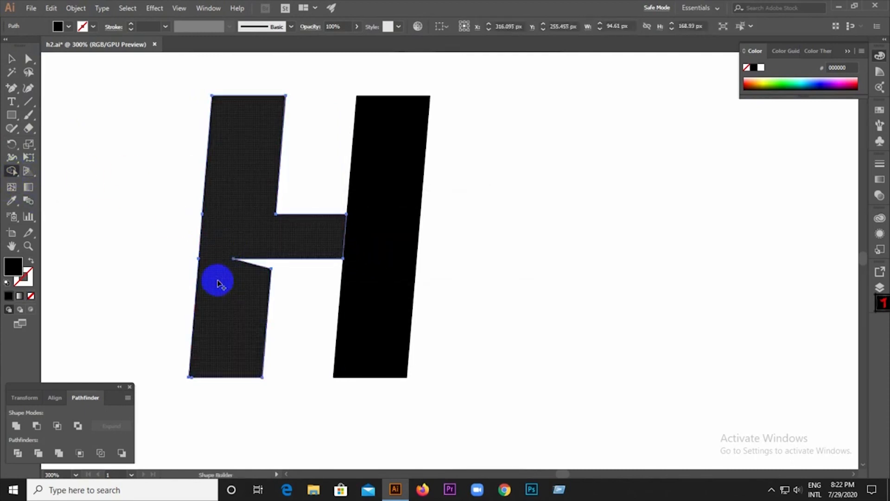
- Merge the left shape with the middle piece of the right bar using Shape Builder
{"action": "left_click", "coordinate": [3, 57]}
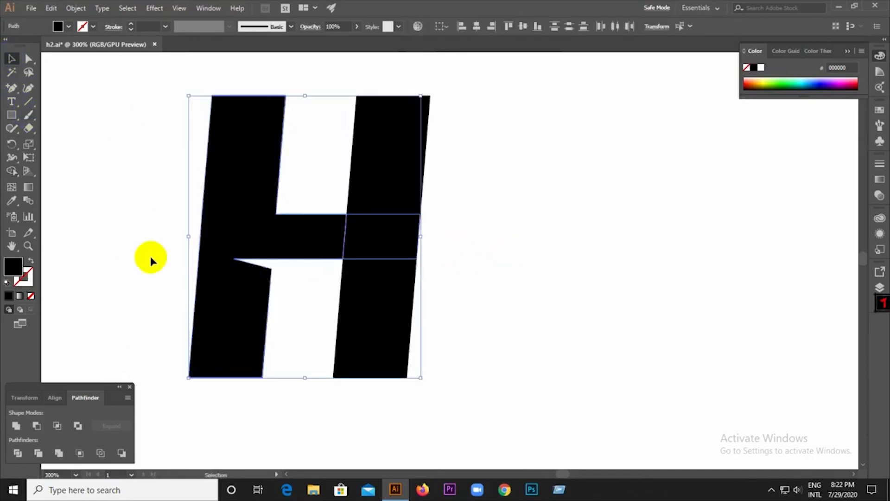
{"action": "left_click", "coordinate": [12, 158]}
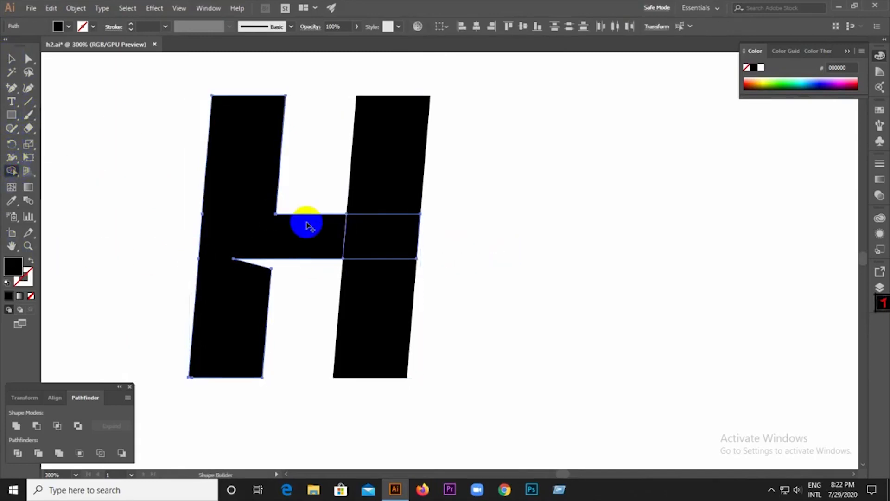
{"action": "left_click_drag", "start_coordinate": [305, 223], "coordinate": [350, 223]}
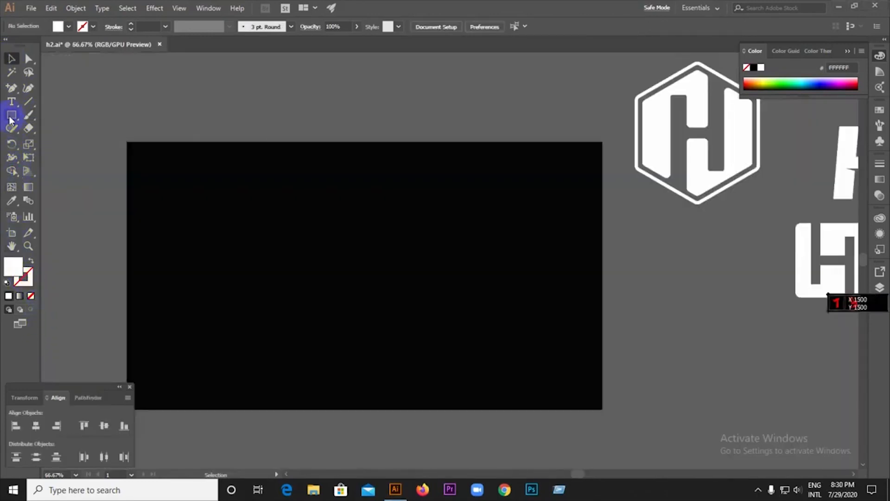
- Draw two vertical lines about 225 px long, a horizontal line above them and a square beside them on the black background
{"action": "left_click", "coordinate": [29, 102]}
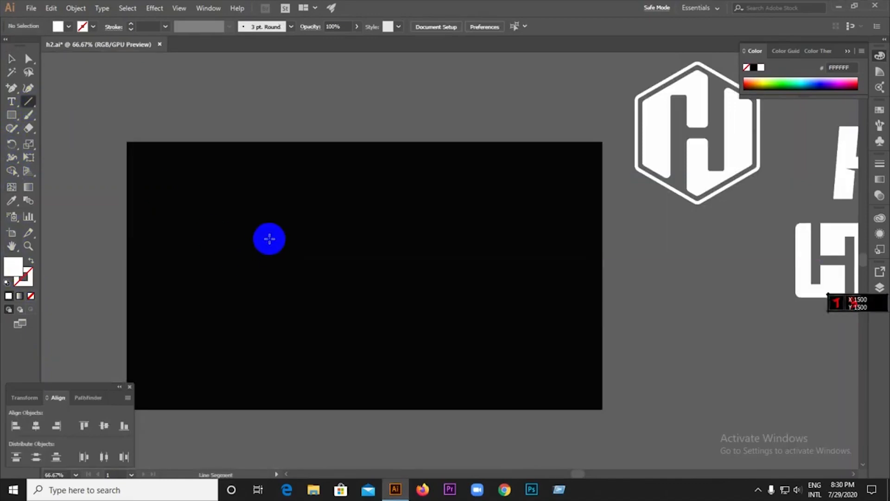
{"action": "left_click_drag", "start_coordinate": [266, 217], "coordinate": [274, 299]}
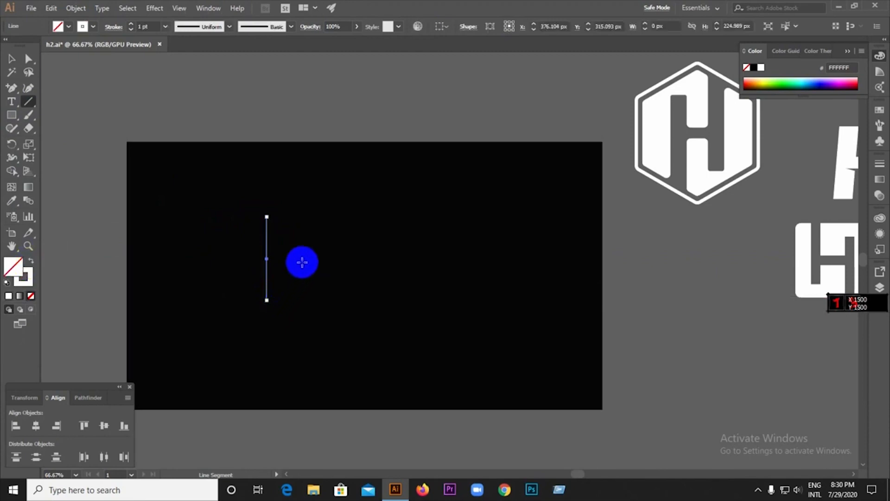
{"action": "left_click_drag", "start_coordinate": [297, 223], "coordinate": [298, 300]}
{"action": "left_click_drag", "start_coordinate": [239, 168], "coordinate": [414, 167]}
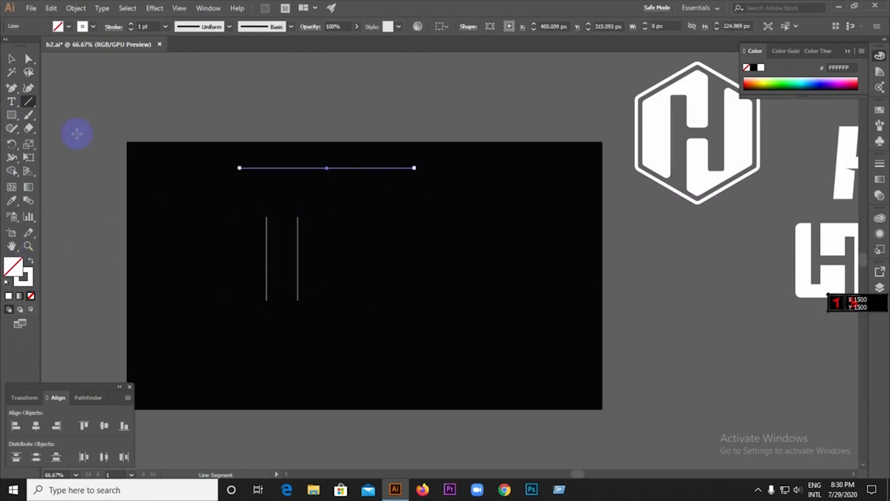
{"action": "left_click", "coordinate": [11, 115]}
{"action": "left_click_drag", "start_coordinate": [352, 253], "coordinate": [369, 288]}
- Set the stroke weight of the three lines and the square to 18 pt
{"action": "left_click_drag", "start_coordinate": [142, 173], "coordinate": [411, 357]}
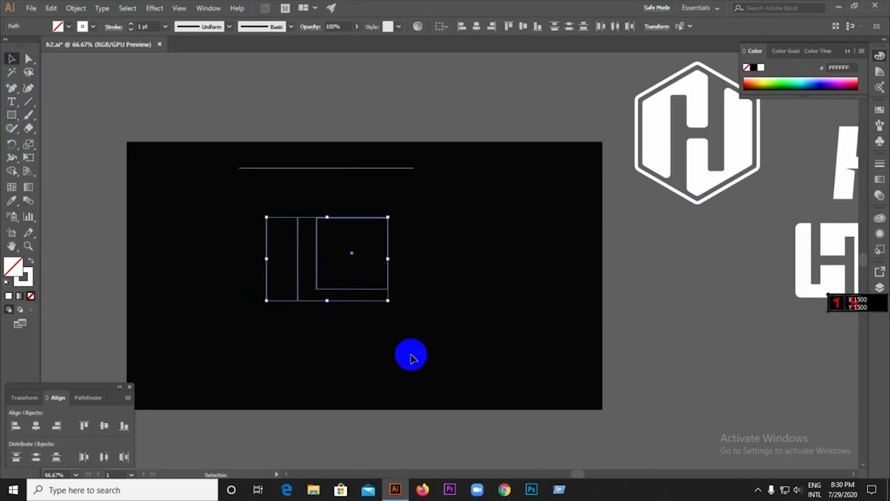
{"action": "left_click_drag", "start_coordinate": [183, 159], "coordinate": [471, 316]}
{"action": "left_click", "coordinate": [132, 24]}
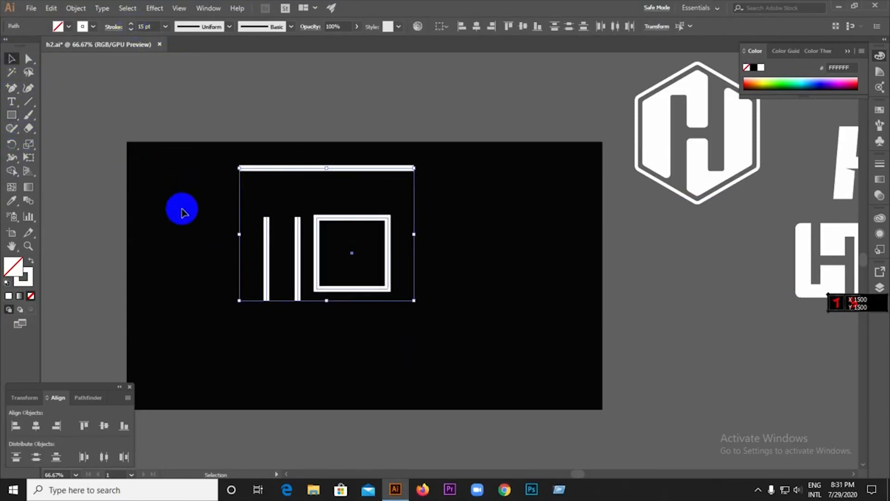
{"action": "left_click", "coordinate": [130, 24]}
{"action": "left_click", "coordinate": [199, 185]}
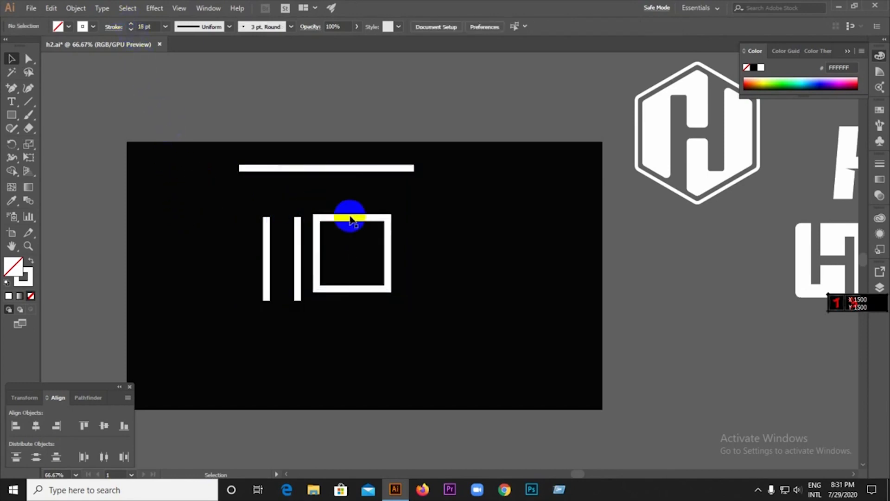
- Rotate the square 45° into a diamond and place it beside the vertical lines
{"action": "left_click", "coordinate": [354, 219]}
{"action": "left_click_drag", "start_coordinate": [392, 214], "coordinate": [407, 255]}
{"action": "left_click", "coordinate": [361, 251]}
{"action": "scroll", "coordinate": [316, 242], "scroll_direction": "up", "scroll_amount": 1}
{"action": "left_click_drag", "start_coordinate": [338, 217], "coordinate": [356, 235]}
{"action": "left_click", "coordinate": [332, 200]}
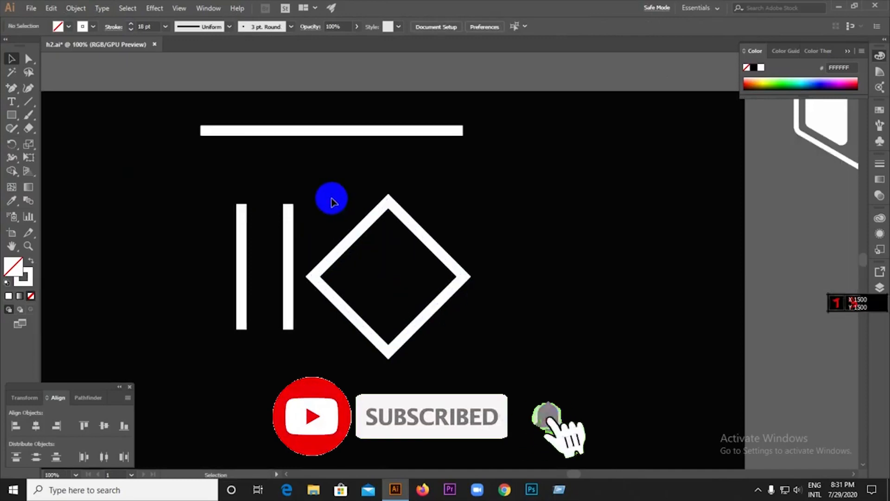
- Move the left vertical line closer to the right one and center the horizontal line vertically across both
{"action": "left_click_drag", "start_coordinate": [248, 222], "coordinate": [260, 223]}
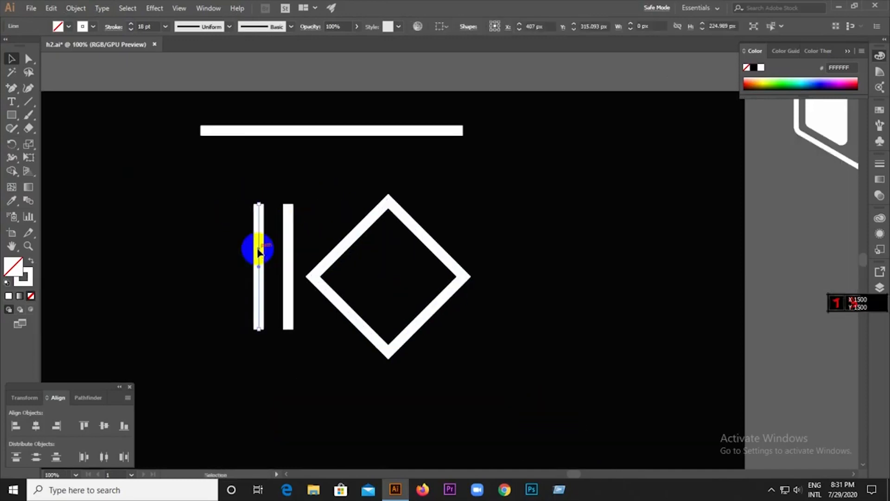
{"action": "left_click", "coordinate": [224, 225]}
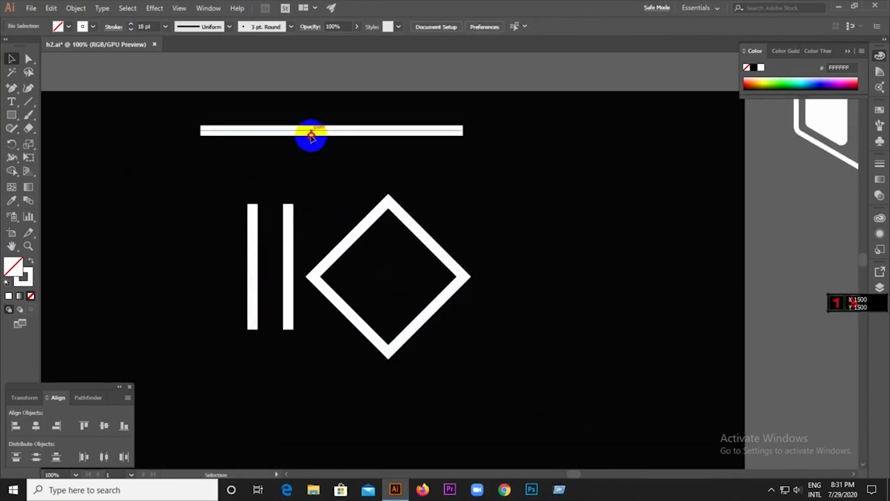
{"action": "left_click_drag", "start_coordinate": [311, 136], "coordinate": [268, 267]}
{"action": "left_click_drag", "start_coordinate": [214, 223], "coordinate": [301, 326]}
{"action": "left_click", "coordinate": [36, 427]}
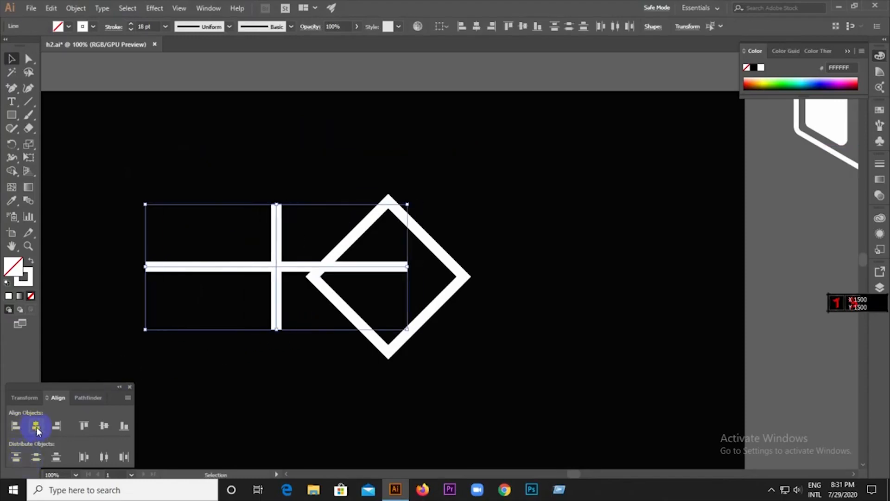
{"action": "key", "text": "ctrl+z"}
{"action": "left_click", "coordinate": [104, 427]}
- Group the two vertical lines and align the pair with the horizontal line's horizontal center
{"action": "left_click_drag", "start_coordinate": [226, 315], "coordinate": [299, 330]}
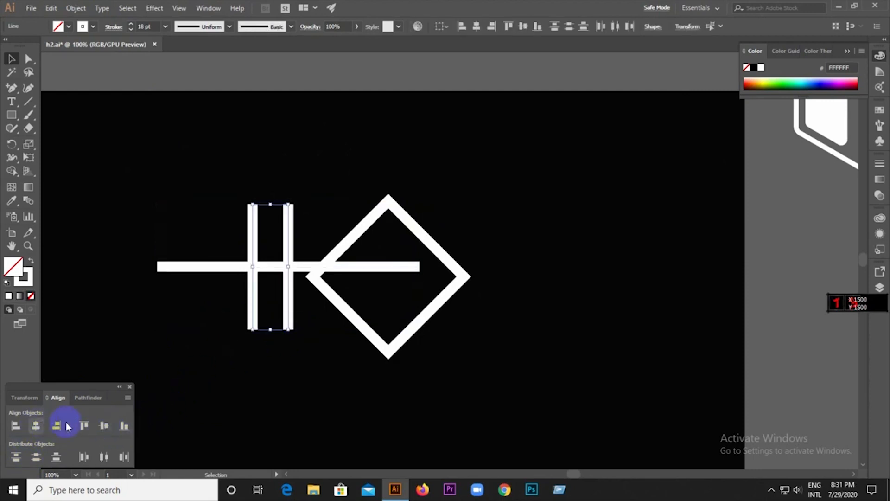
{"action": "right_click", "coordinate": [265, 306]}
{"action": "left_click", "coordinate": [278, 147]}
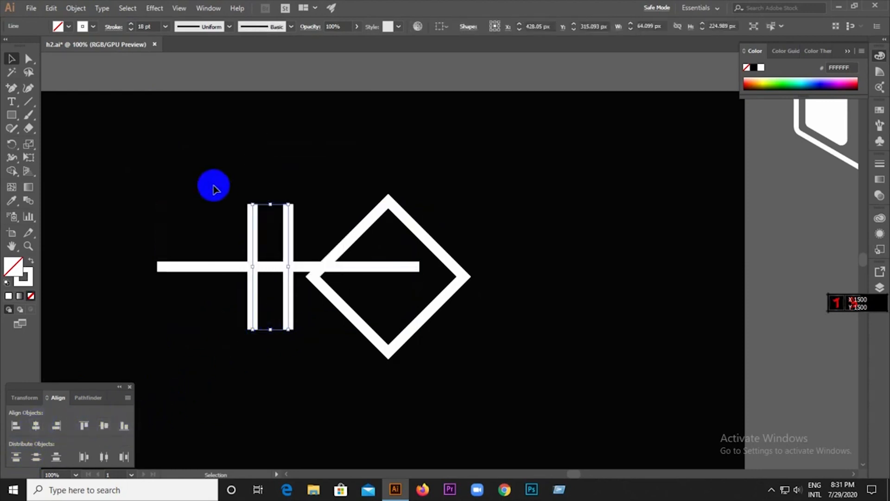
{"action": "left_click", "coordinate": [37, 426]}
{"action": "left_click", "coordinate": [193, 368]}
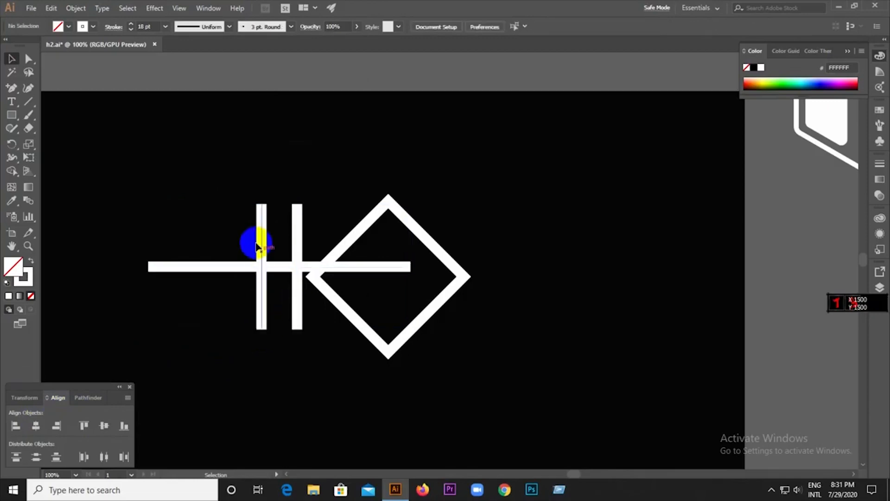
- Expand the three lines and the diamond into filled shapes
{"action": "left_click", "coordinate": [299, 306]}
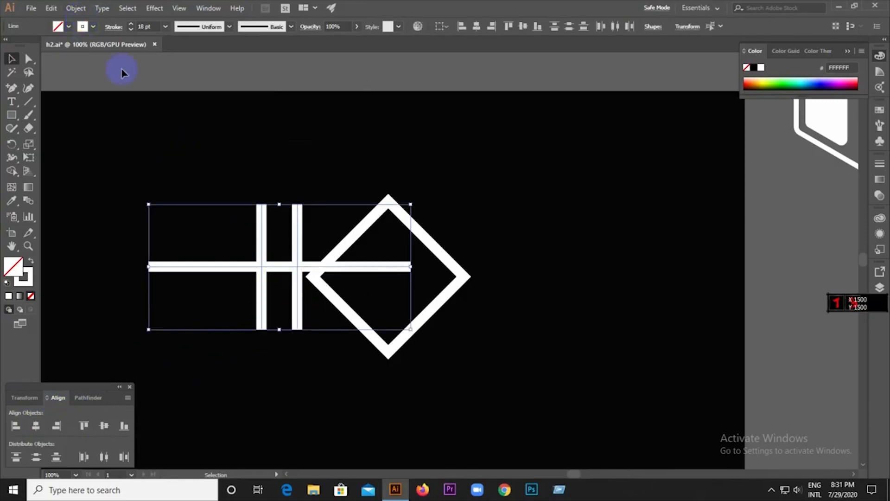
{"action": "left_click_drag", "start_coordinate": [121, 71], "coordinate": [377, 290]}
{"action": "left_click", "coordinate": [76, 9]}
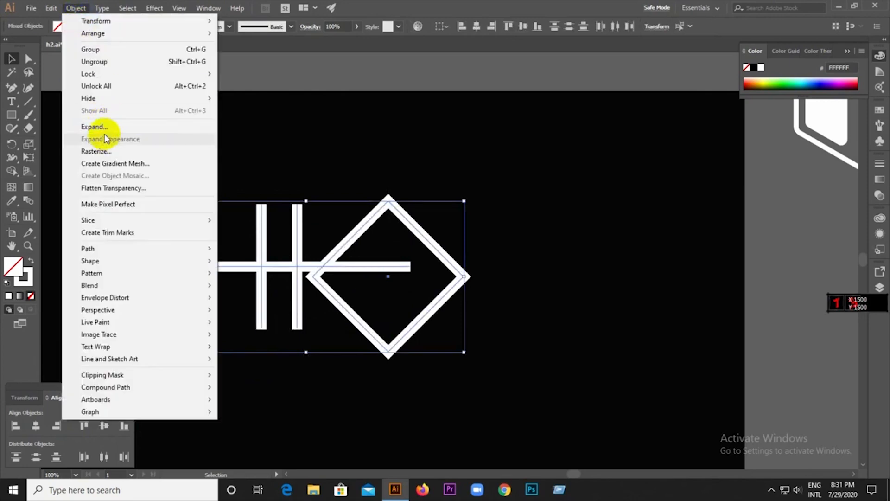
{"action": "left_click", "coordinate": [111, 133]}
{"action": "left_click", "coordinate": [403, 304]}
{"action": "left_click", "coordinate": [409, 320]}
- Move the pair of vertical bars to the middle of the diamond and lay the horizontal bar across it
{"action": "left_click_drag", "start_coordinate": [297, 305], "coordinate": [403, 304]}
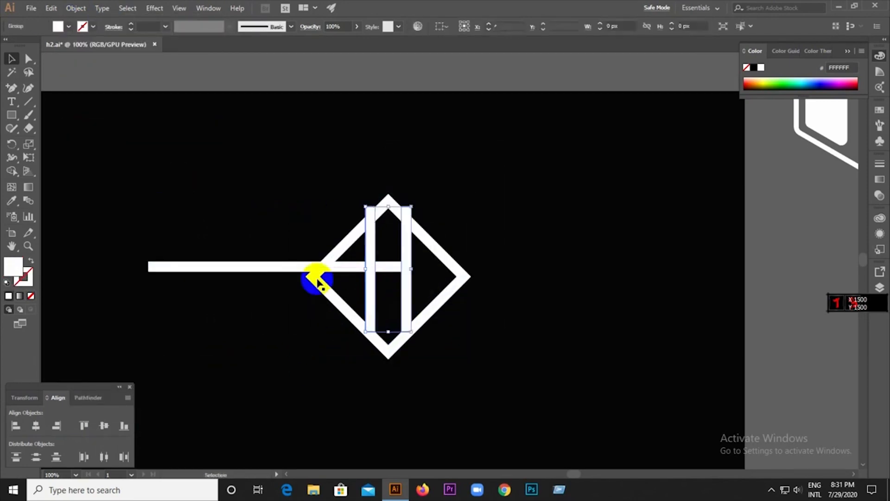
{"action": "left_click_drag", "start_coordinate": [339, 269], "coordinate": [449, 266]}
{"action": "left_click", "coordinate": [471, 331]}
{"action": "key", "text": "ctrl+plus"}
{"action": "key", "text": "ctrl+plus"}
{"action": "key", "text": "ctrl+plus"}
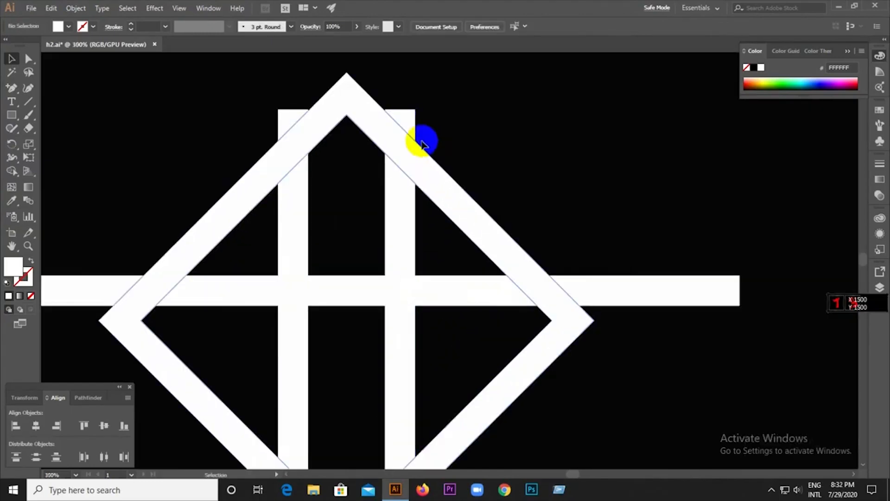
- Ungroup the two vertical bars and lengthen each one so both ends extend past the diamond's upper and lower edges
{"action": "left_click", "coordinate": [397, 371]}
{"action": "right_click", "coordinate": [397, 356]}
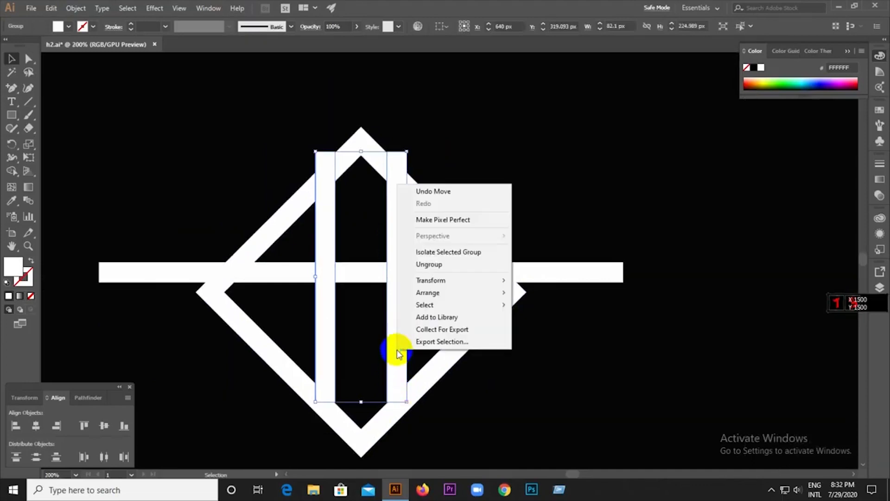
{"action": "left_click", "coordinate": [427, 267]}
{"action": "left_click", "coordinate": [389, 370]}
{"action": "left_click_drag", "start_coordinate": [396, 401], "coordinate": [397, 466]}
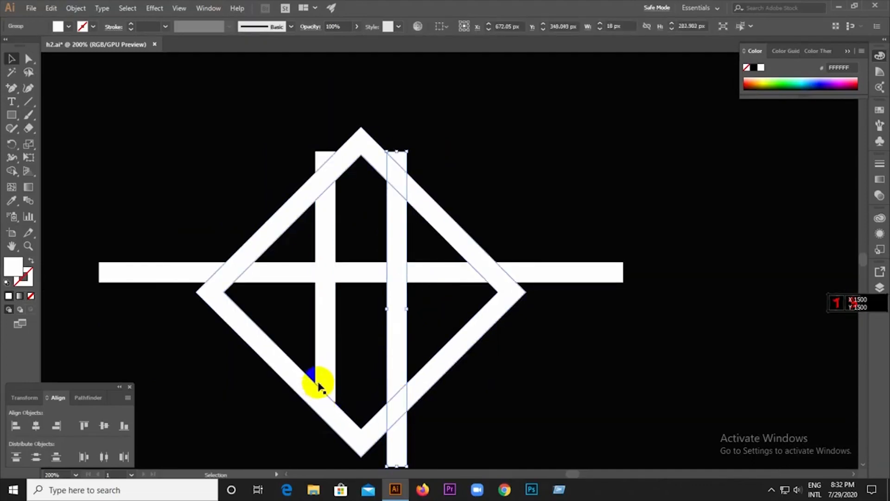
{"action": "left_click", "coordinate": [319, 386]}
{"action": "left_click_drag", "start_coordinate": [325, 402], "coordinate": [325, 444]}
{"action": "left_click", "coordinate": [394, 153]}
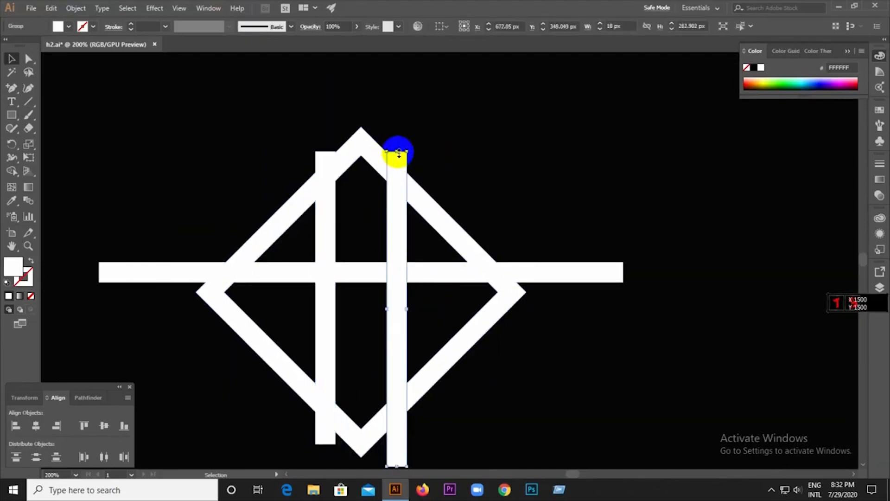
{"action": "left_click_drag", "start_coordinate": [397, 152], "coordinate": [397, 143]}
{"action": "left_click_drag", "start_coordinate": [324, 164], "coordinate": [325, 130]}
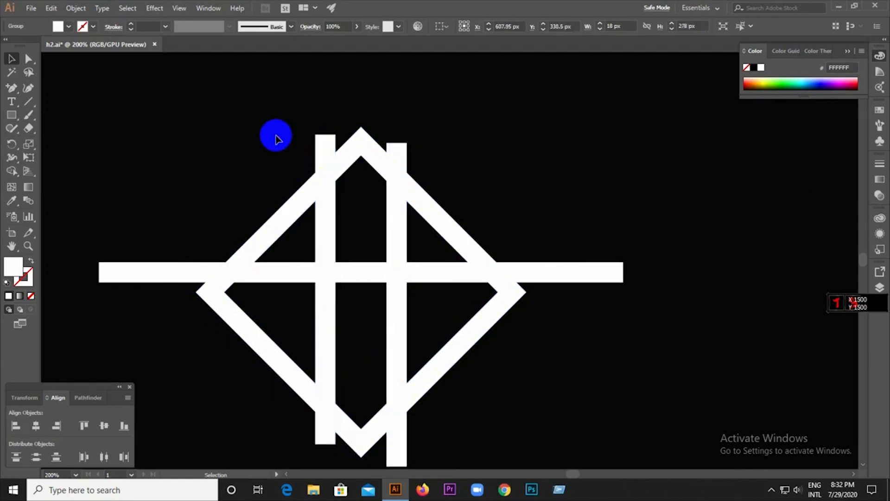
{"action": "left_click", "coordinate": [273, 135]}
- Lower the horizontal bar to the diamond's middle and shorten the left vertical bar from below and the right one from above
{"action": "scroll", "coordinate": [274, 135], "scroll_direction": "down", "scroll_amount": 1}
{"action": "left_click_drag", "start_coordinate": [339, 245], "coordinate": [338, 260]}
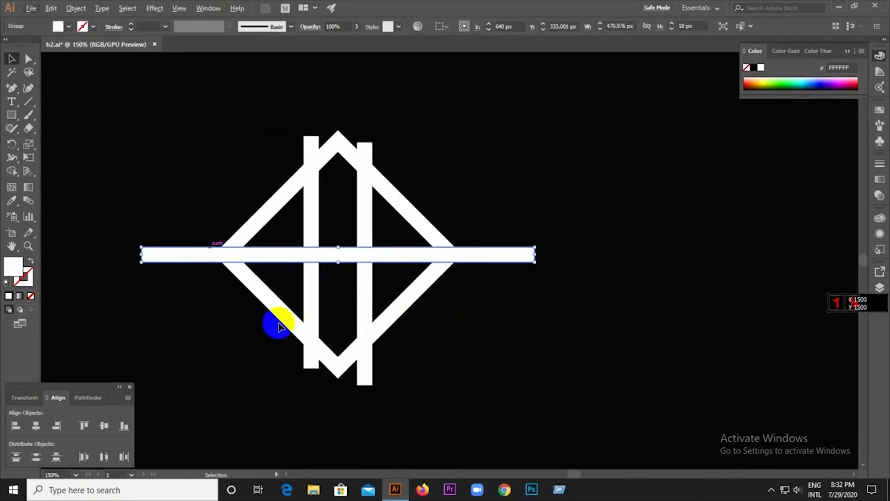
{"action": "left_click", "coordinate": [308, 315]}
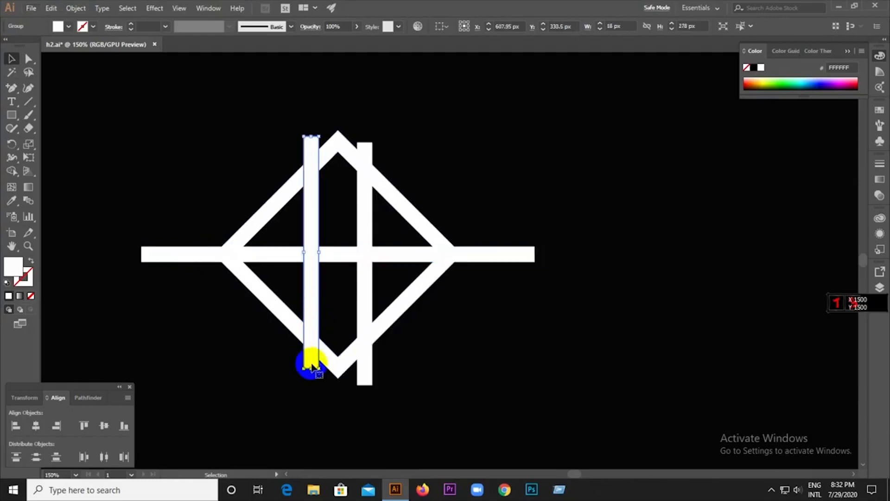
{"action": "left_click_drag", "start_coordinate": [314, 351], "coordinate": [314, 293]}
{"action": "left_click", "coordinate": [363, 178]}
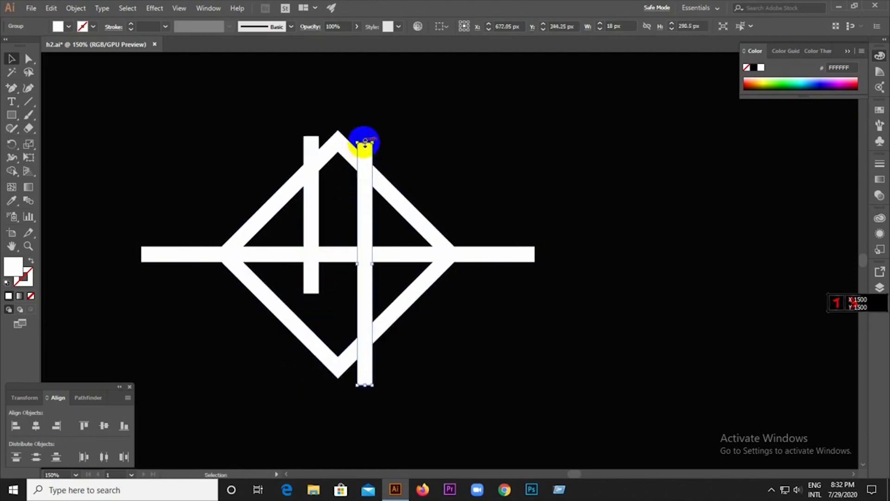
{"action": "left_click_drag", "start_coordinate": [365, 141], "coordinate": [359, 217]}
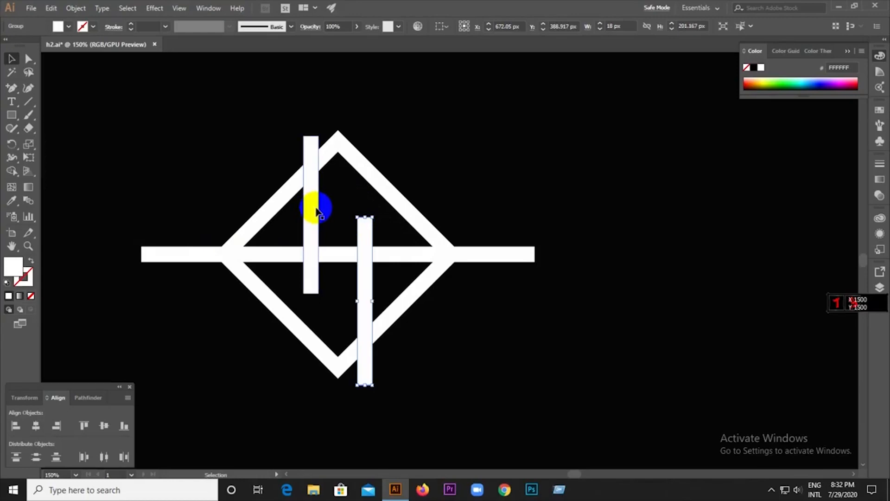
- Draw vertical cutting lines from the right bar's upper inner corner and the left bar's lower inner corner across the diamond's edges
{"action": "scroll", "coordinate": [365, 221], "scroll_direction": "up", "scroll_amount": 1}
{"action": "left_click", "coordinate": [327, 192]}
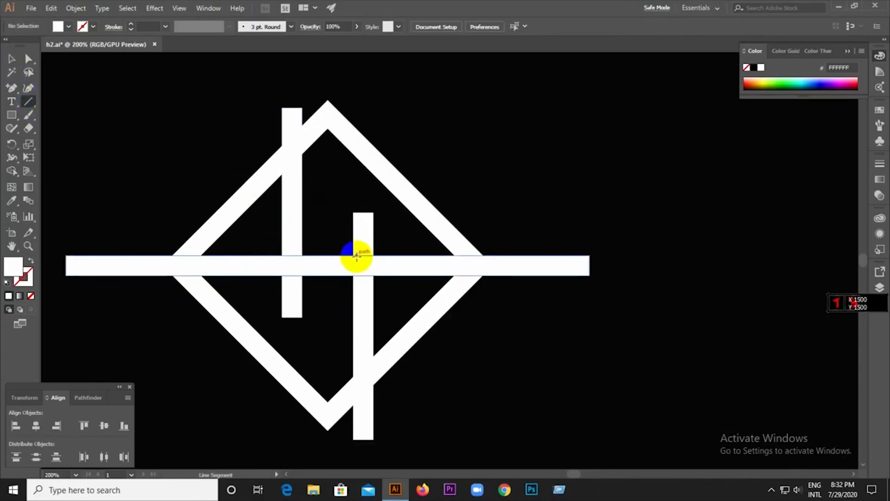
{"action": "left_click_drag", "start_coordinate": [353, 209], "coordinate": [353, 106]}
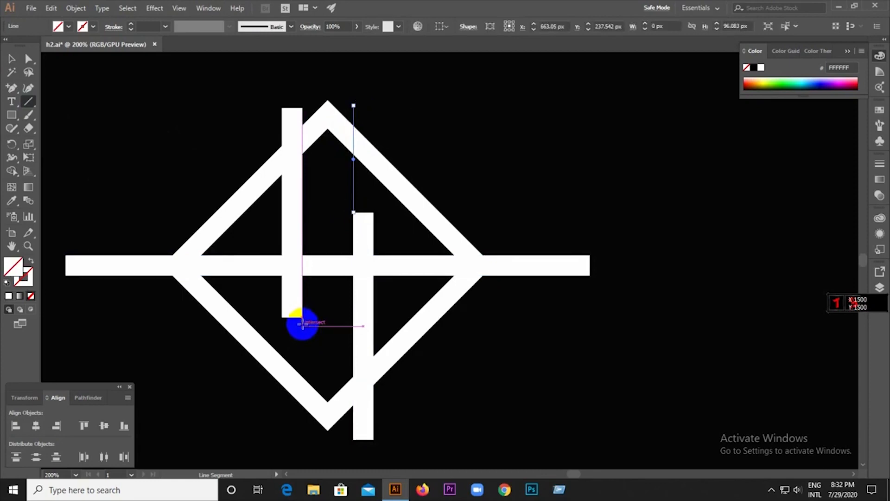
{"action": "left_click_drag", "start_coordinate": [302, 317], "coordinate": [302, 413]}
- Divide the diamond, bars and cutting lines into separate pieces with Pathfinder and ungroup the result
{"action": "key", "text": "v"}
{"action": "left_click_drag", "start_coordinate": [179, 173], "coordinate": [389, 385]}
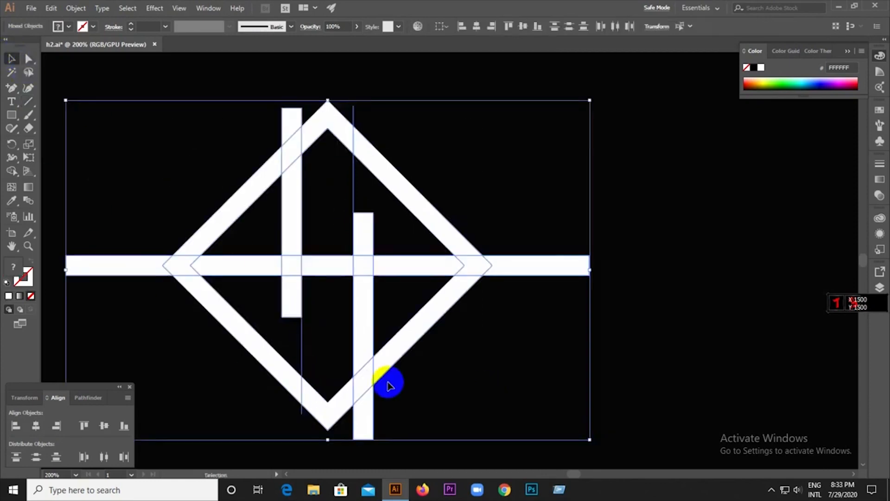
{"action": "left_click", "coordinate": [87, 397]}
{"action": "left_click", "coordinate": [18, 453]}
{"action": "right_click", "coordinate": [313, 283]}
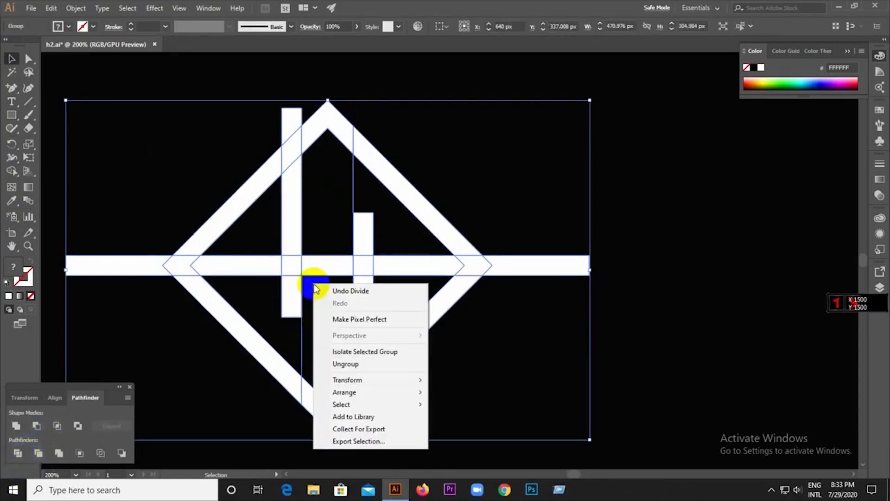
{"action": "left_click", "coordinate": [348, 363]}
- Delete the bar ends protruding outside the diamond and the horizontal segments between the H and the diamond's side corners
{"action": "left_click", "coordinate": [537, 297]}
{"action": "left_click", "coordinate": [541, 271]}
{"action": "key", "text": "Delete"}
{"action": "left_click", "coordinate": [126, 258]}
{"action": "key", "text": "Delete"}
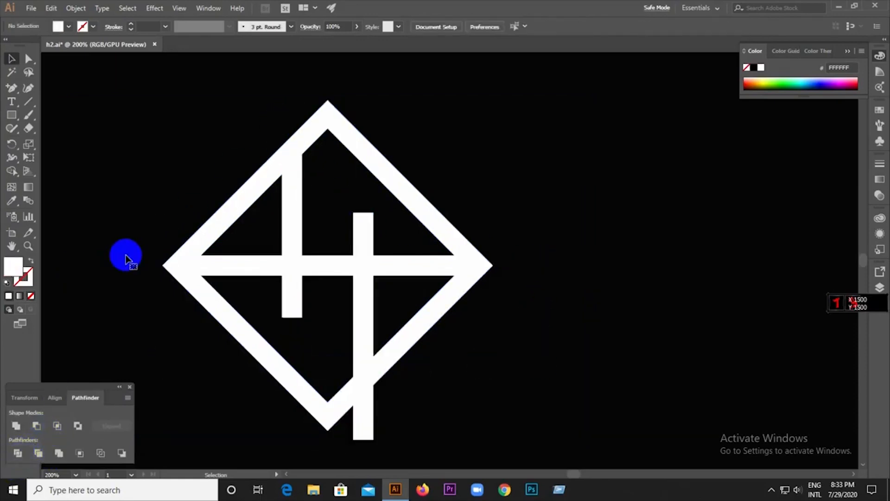
{"action": "left_click", "coordinate": [240, 267]}
{"action": "key", "text": "Delete"}
{"action": "left_click", "coordinate": [421, 268]}
{"action": "key", "text": "Delete"}
{"action": "left_click", "coordinate": [366, 413]}
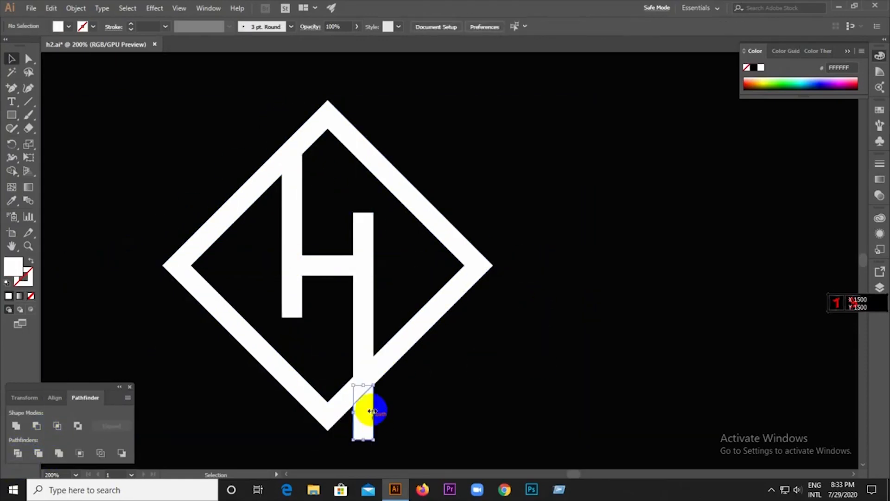
{"action": "key", "text": "Delete"}
- Delete the diamond's upper and lower tip pieces between the two vertical bars
{"action": "left_click", "coordinate": [350, 395]}
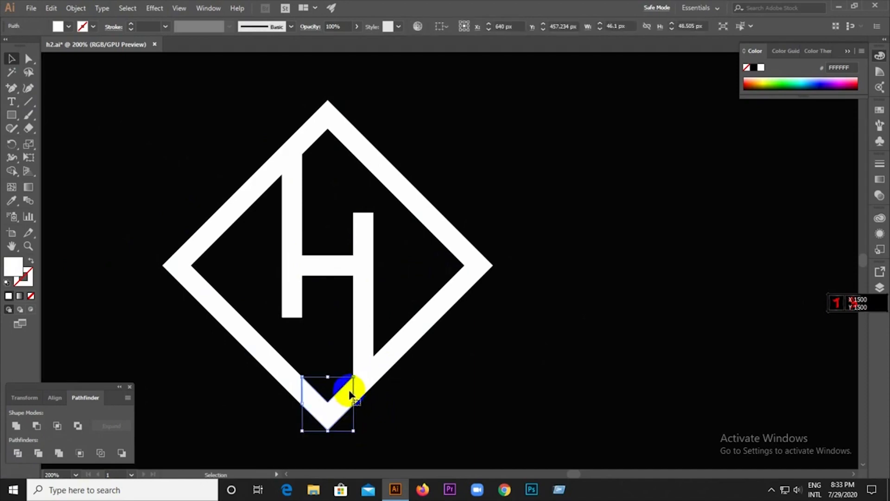
{"action": "left_click", "coordinate": [339, 135]}
{"action": "key", "text": "Delete"}
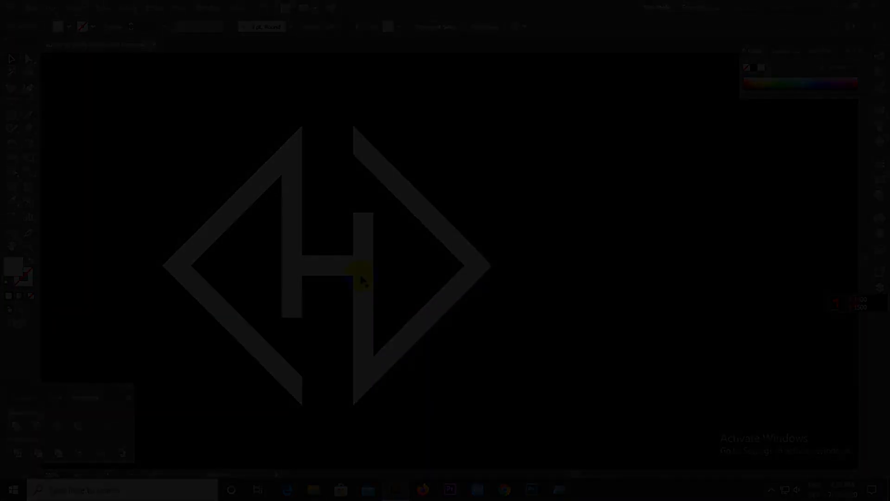